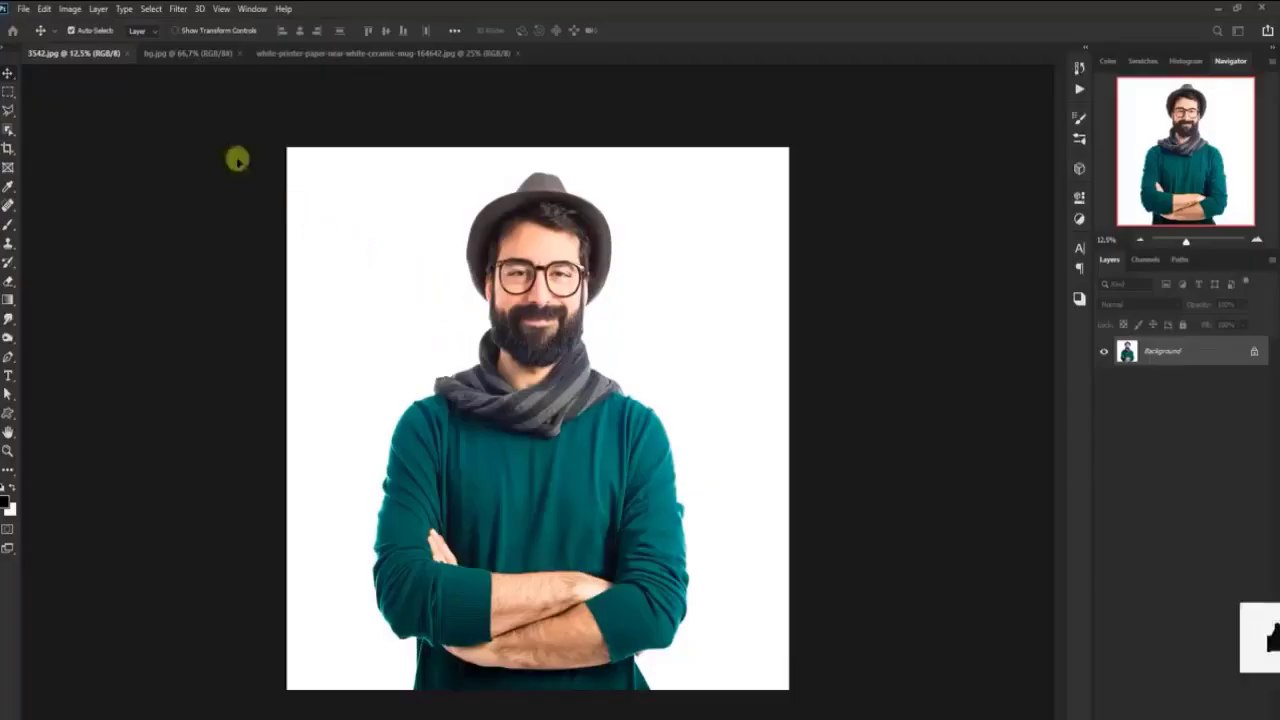
- Create a new 2400 × 2500 px document with a custom grey background
left_click(22, 8)
left_click(70, 24)
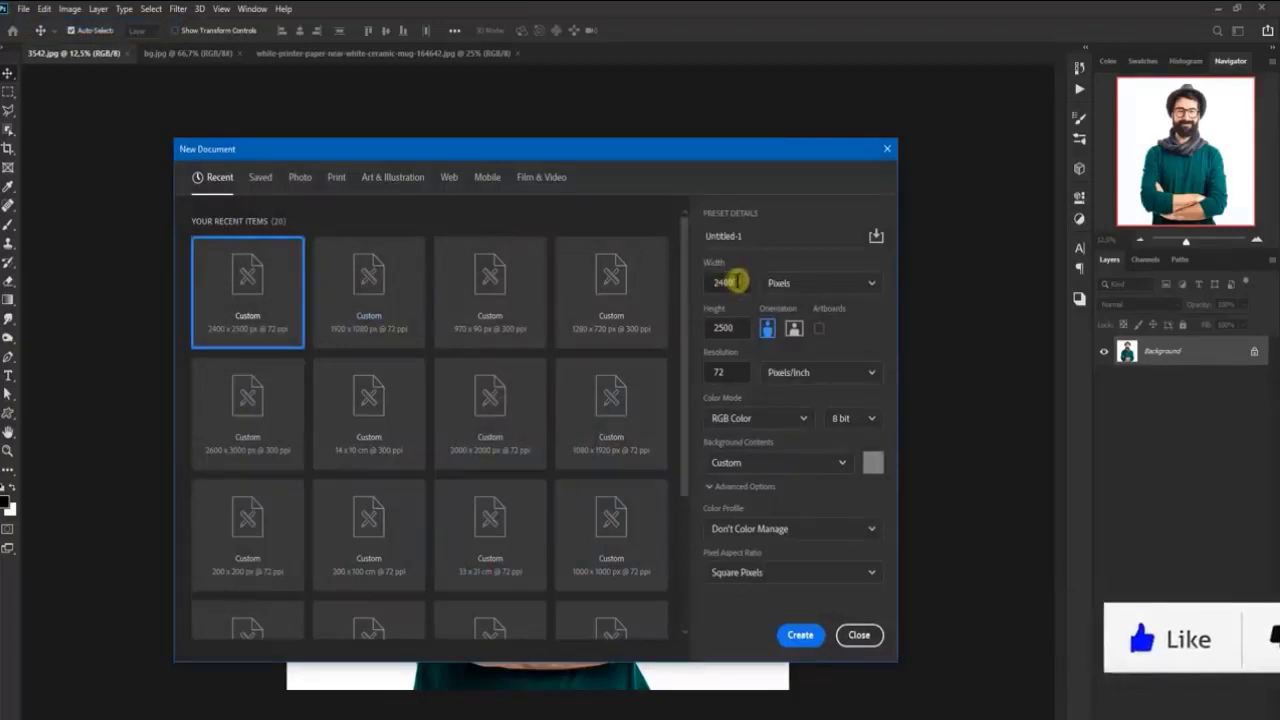
left_click(710, 333)
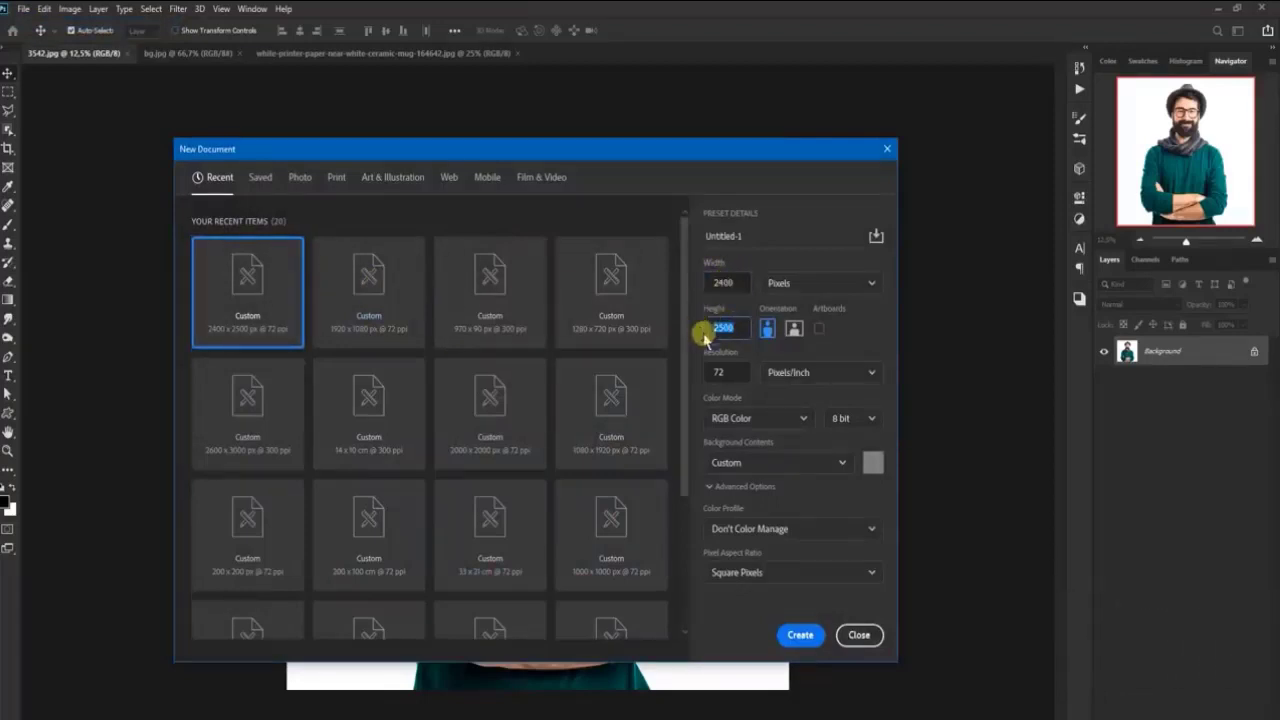
left_click(803, 635)
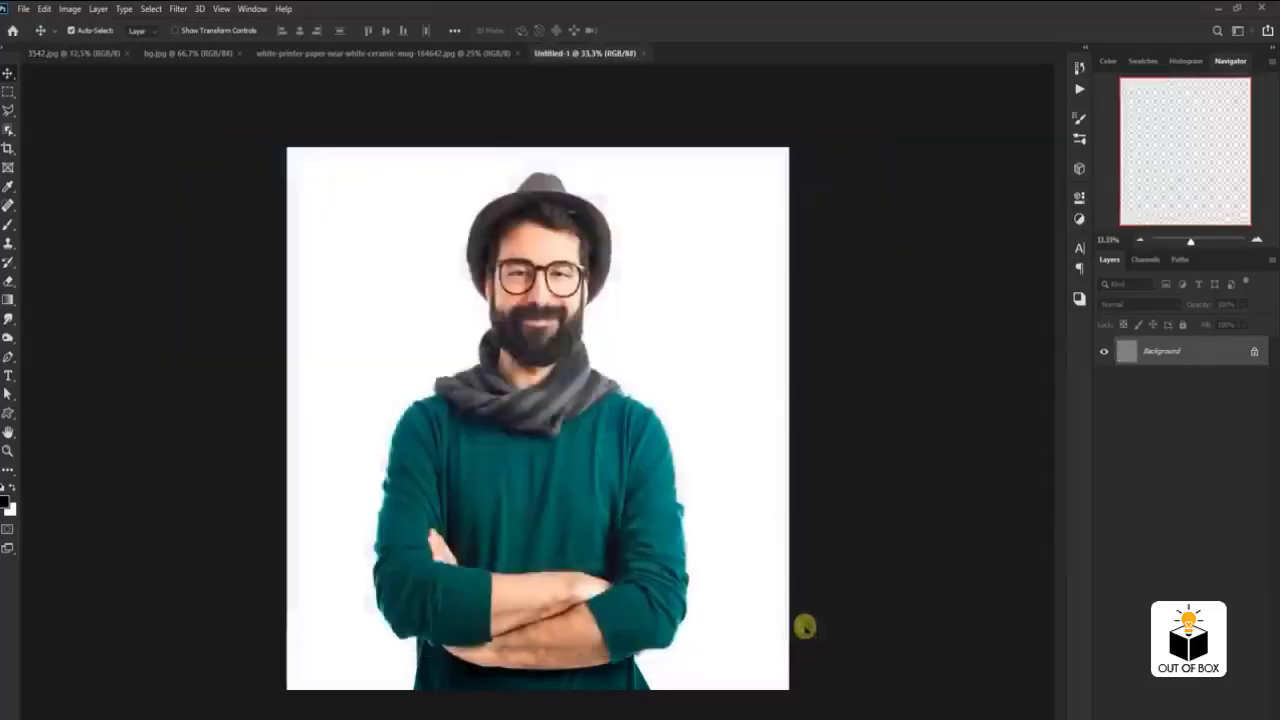
- Copy a rectangle of white paper from the desk photo into Untitled-1, stretched to fill the canvas
scroll(565, 466, "down", 1)
scroll(552, 450, "down", 1)
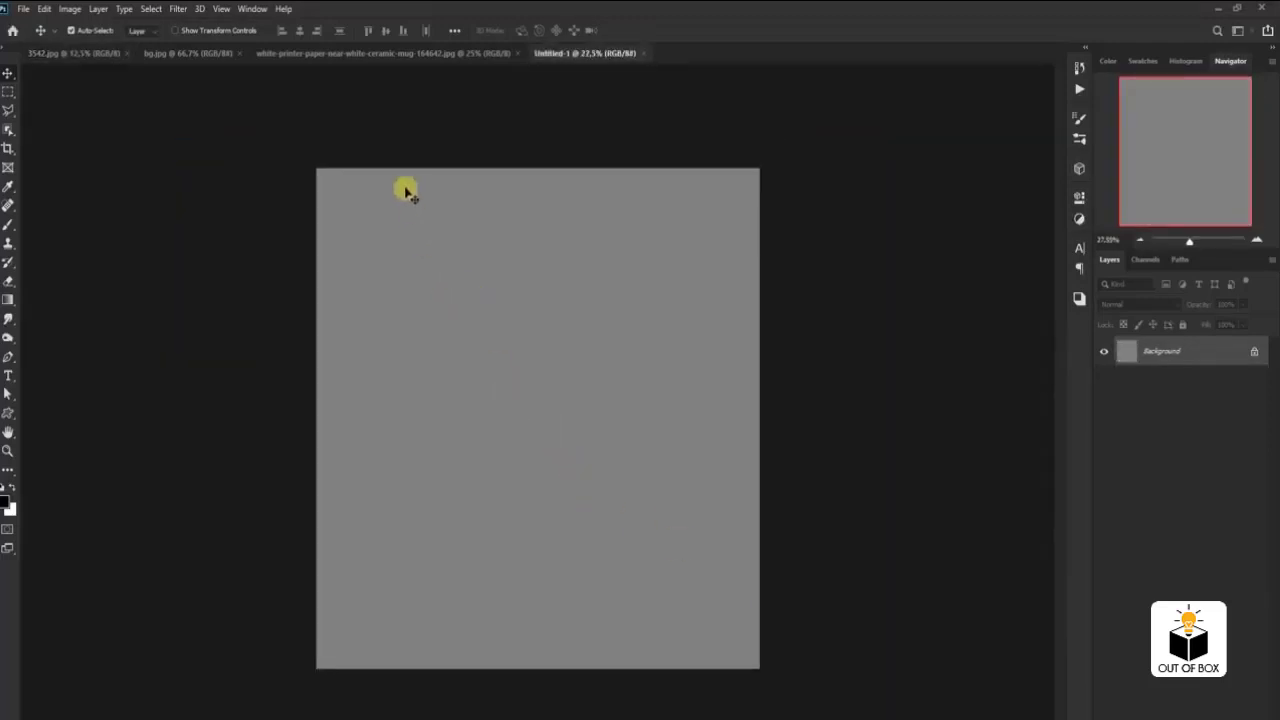
left_click(349, 53)
right_click(8, 91)
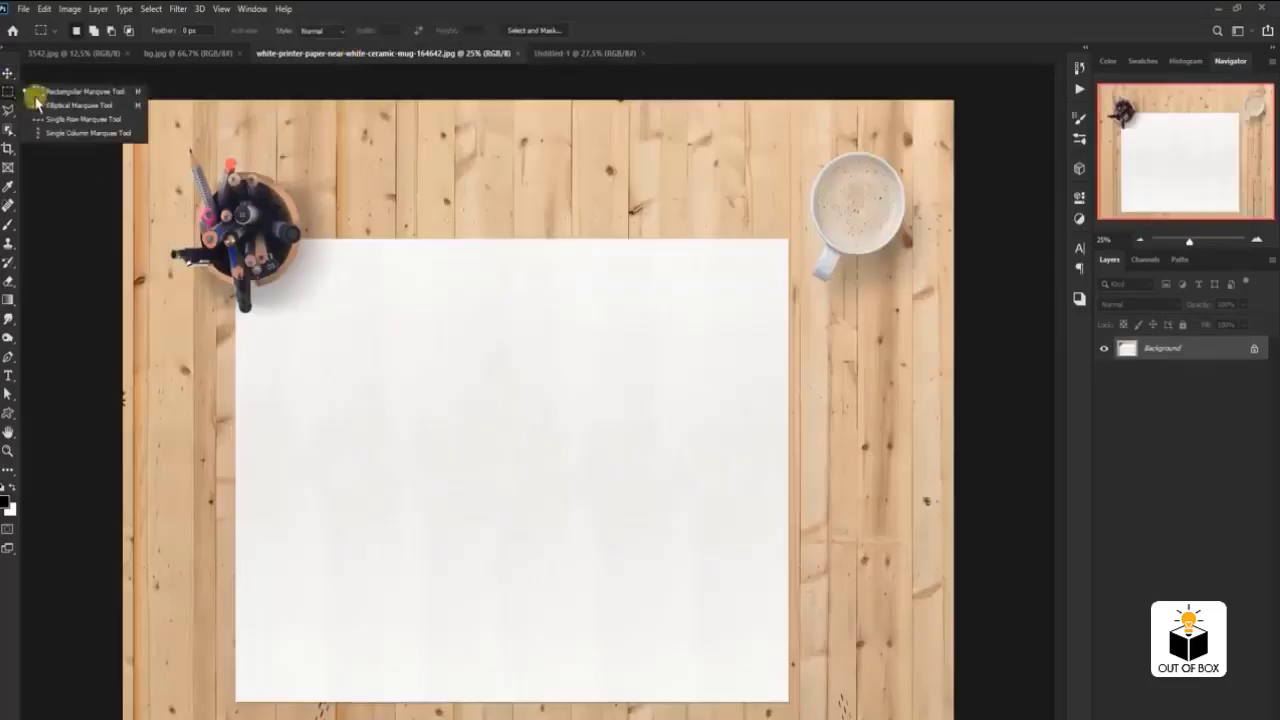
left_click(50, 92)
left_click_drag(283, 295, 757, 689)
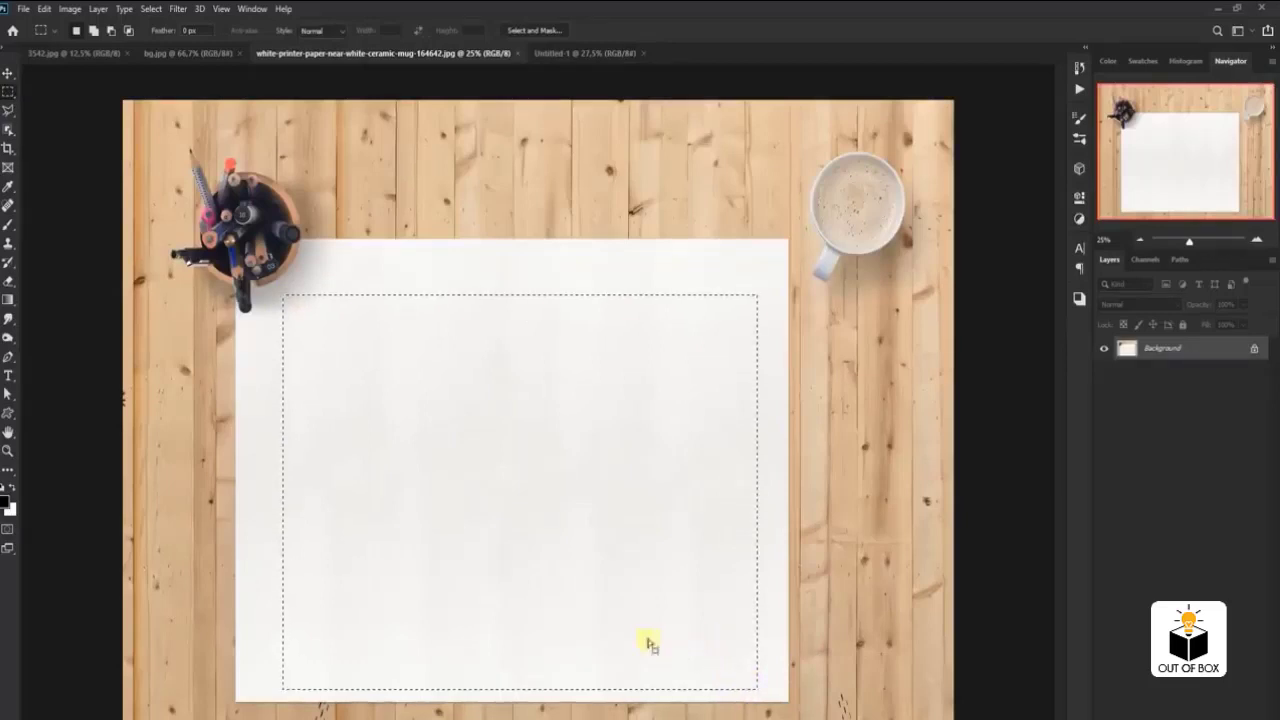
key("v")
mouse_move(543, 449)
left_mouse_down()
mouse_move(563, 93)
mouse_move(540, 375)
mouse_move(549, 299)
left_mouse_up()
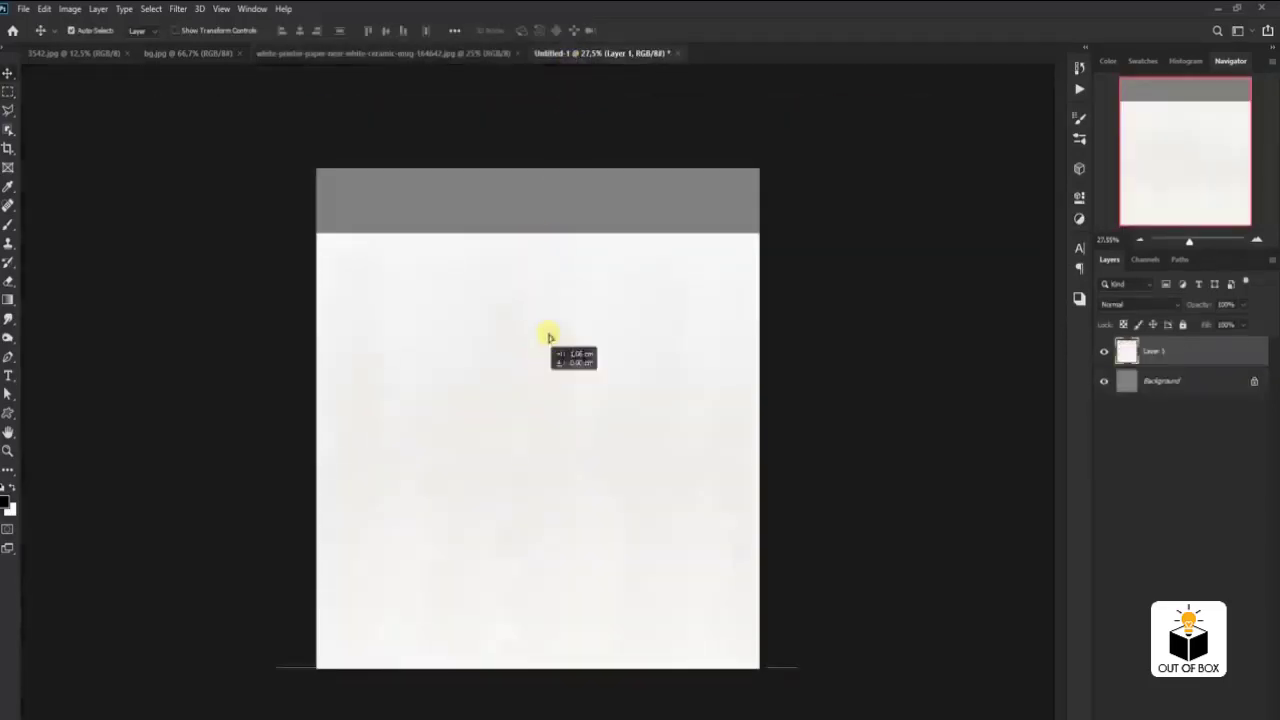
key("ctrl+t")
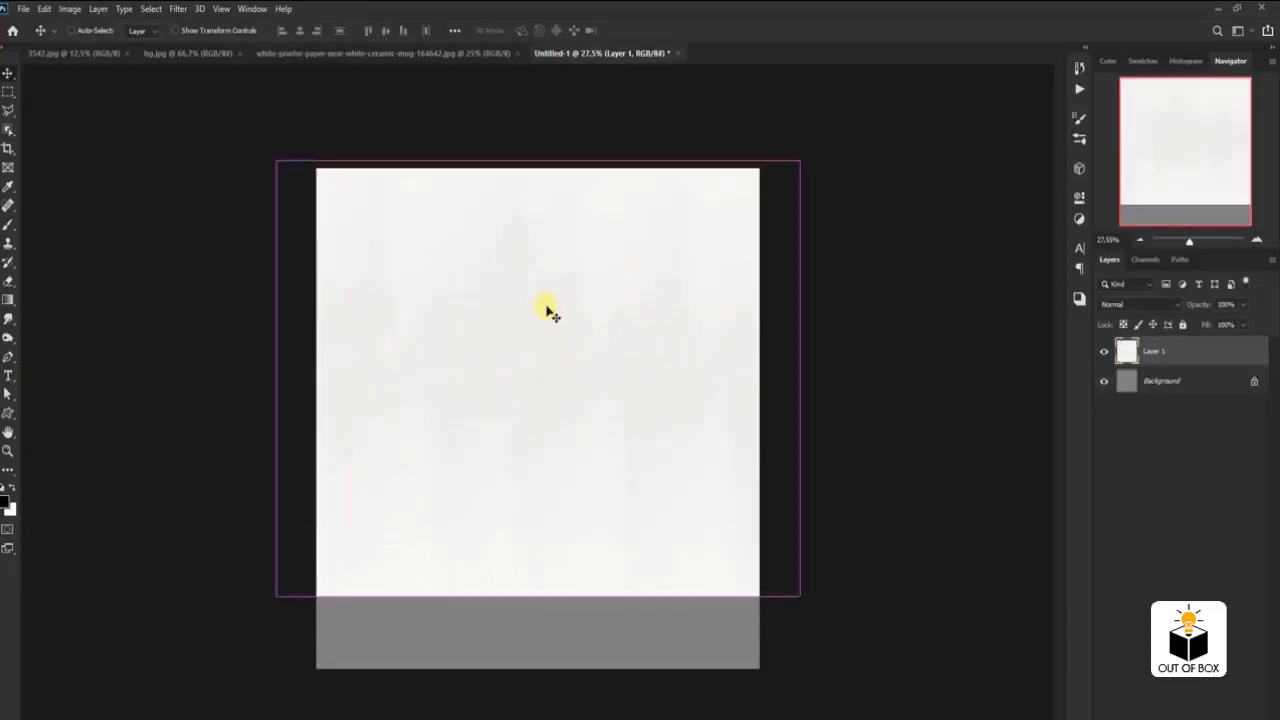
left_click_drag(537, 596, 538, 679)
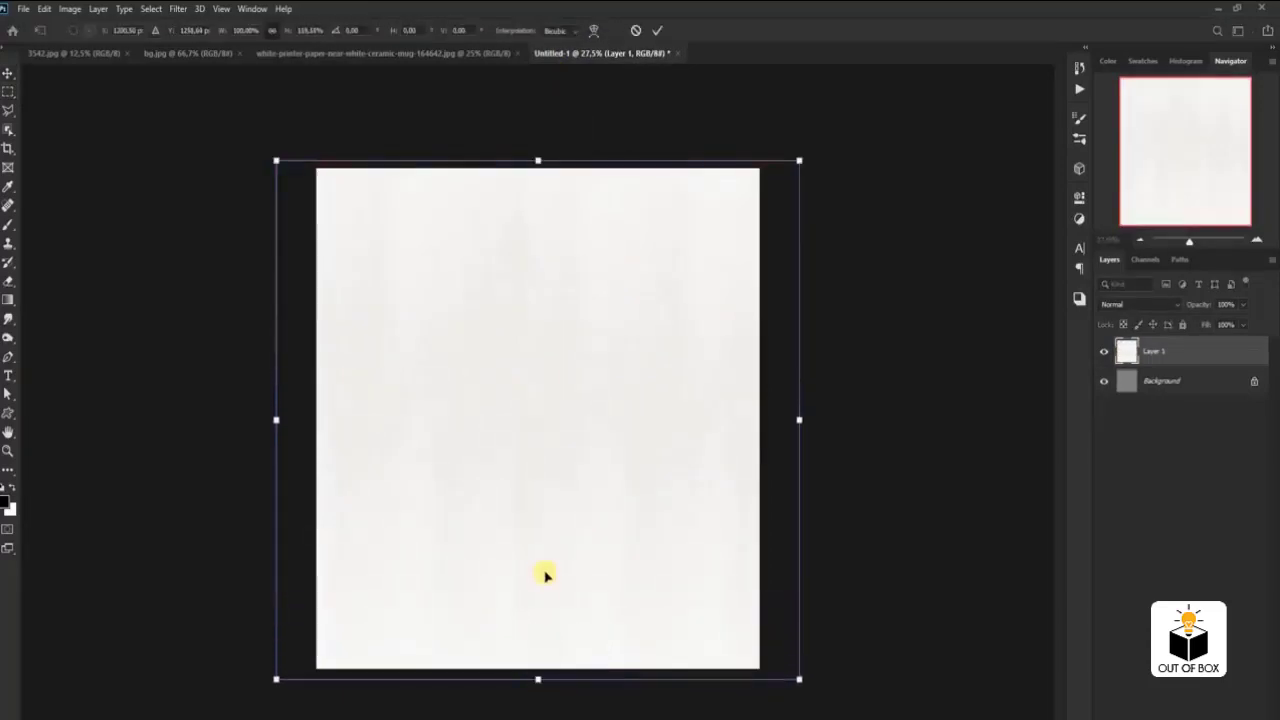
key("Return")
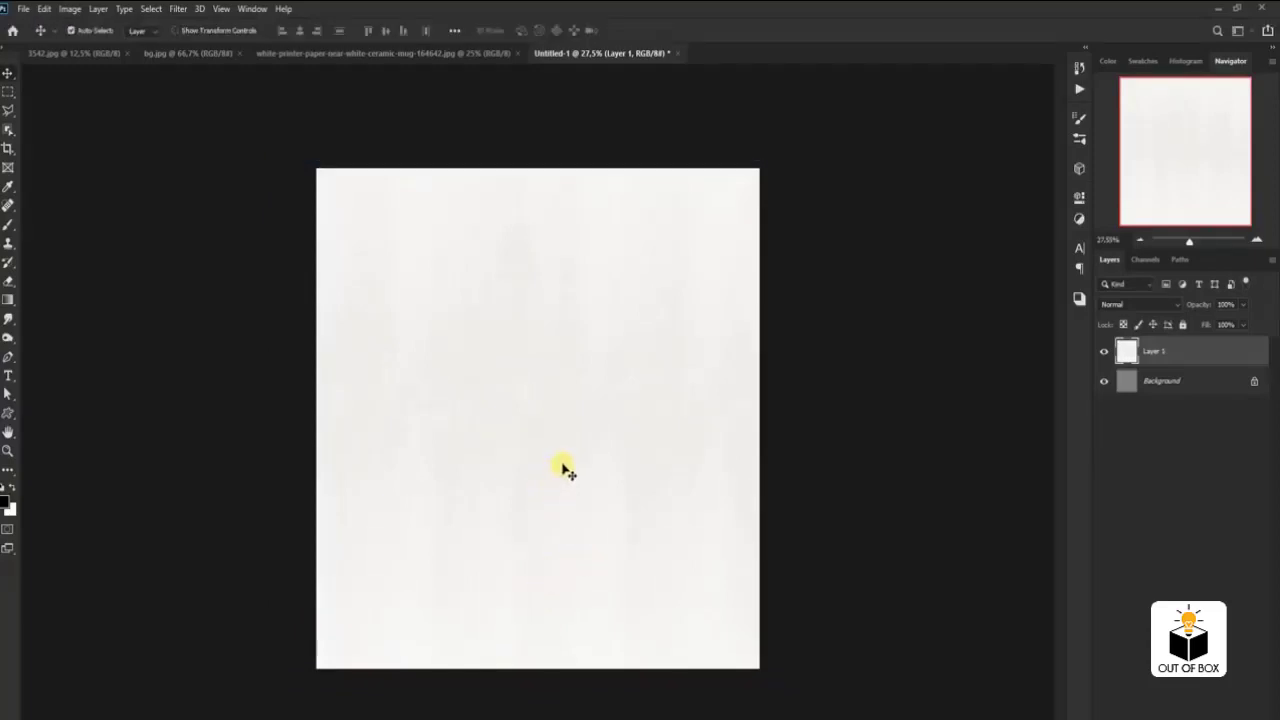
- Tone down the paper layer with Levels, output white 247, then fit the canvas on screen
key("ctrl+l")
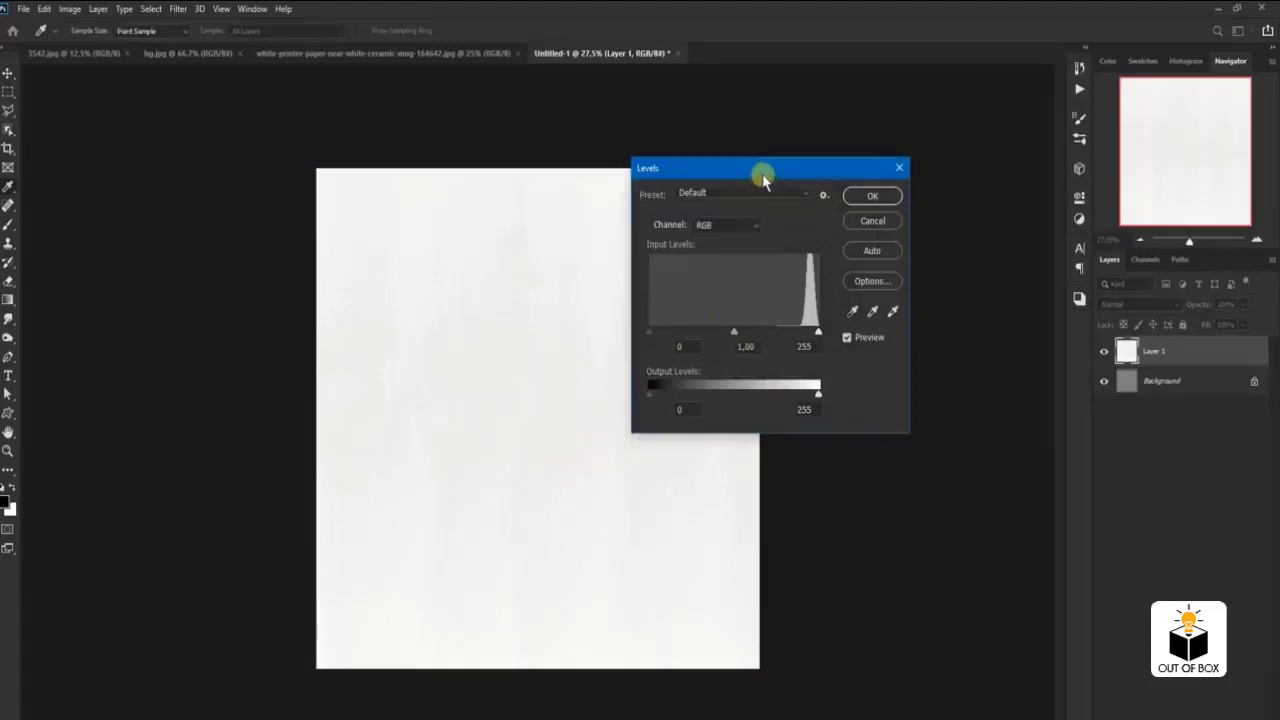
left_click_drag(763, 171, 899, 191)
left_click_drag(948, 415, 946, 418)
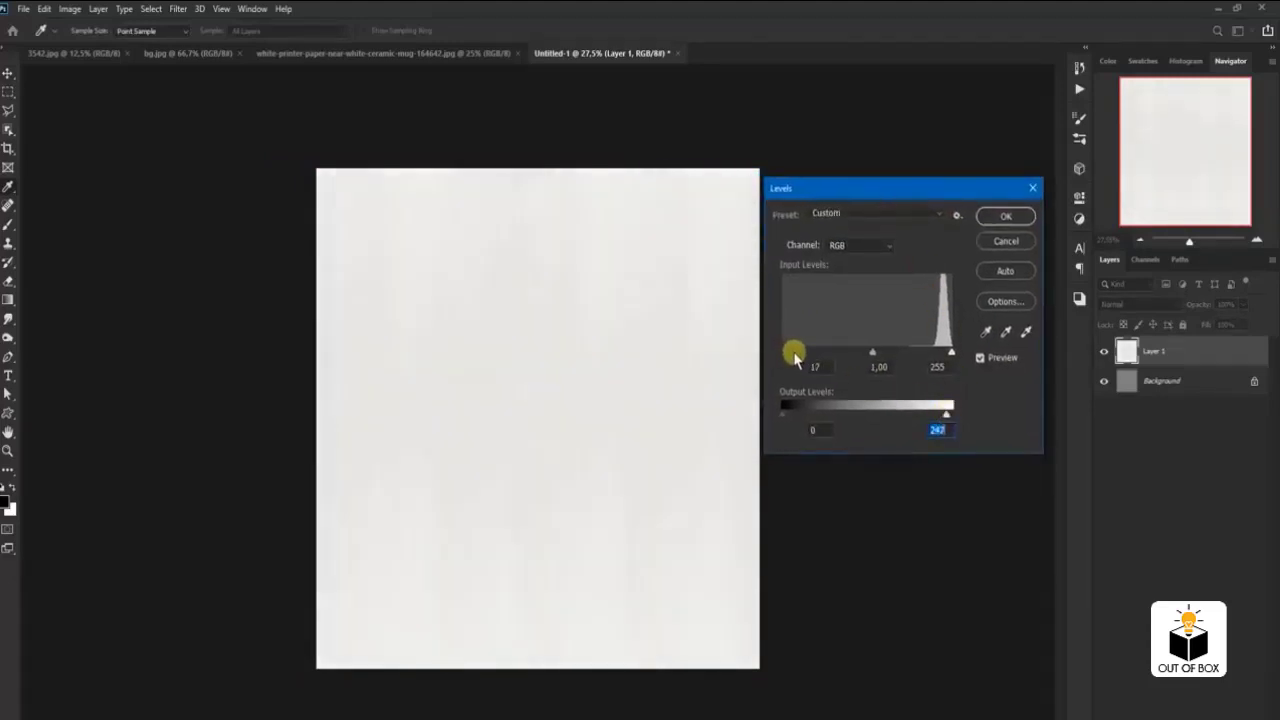
left_click_drag(794, 355, 813, 358)
left_click(1005, 216)
key("v")
key("ctrl+0")
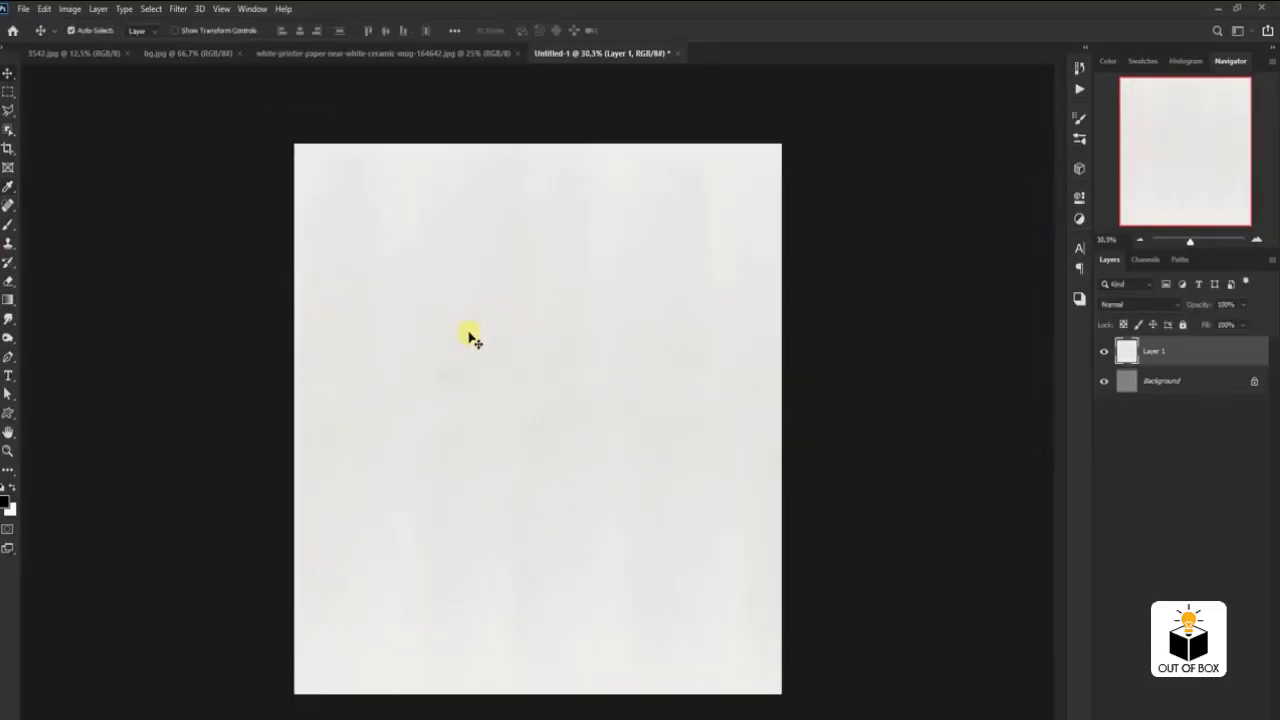
- Bring the bg.jpg pastel gradient into Untitled-1 as Layer 2, scaled to cover the canvas
left_click(200, 60)
mouse_move(523, 306)
left_mouse_down()
mouse_move(595, 62)
mouse_move(478, 346)
mouse_move(491, 405)
left_mouse_up()
key("ctrl+t")
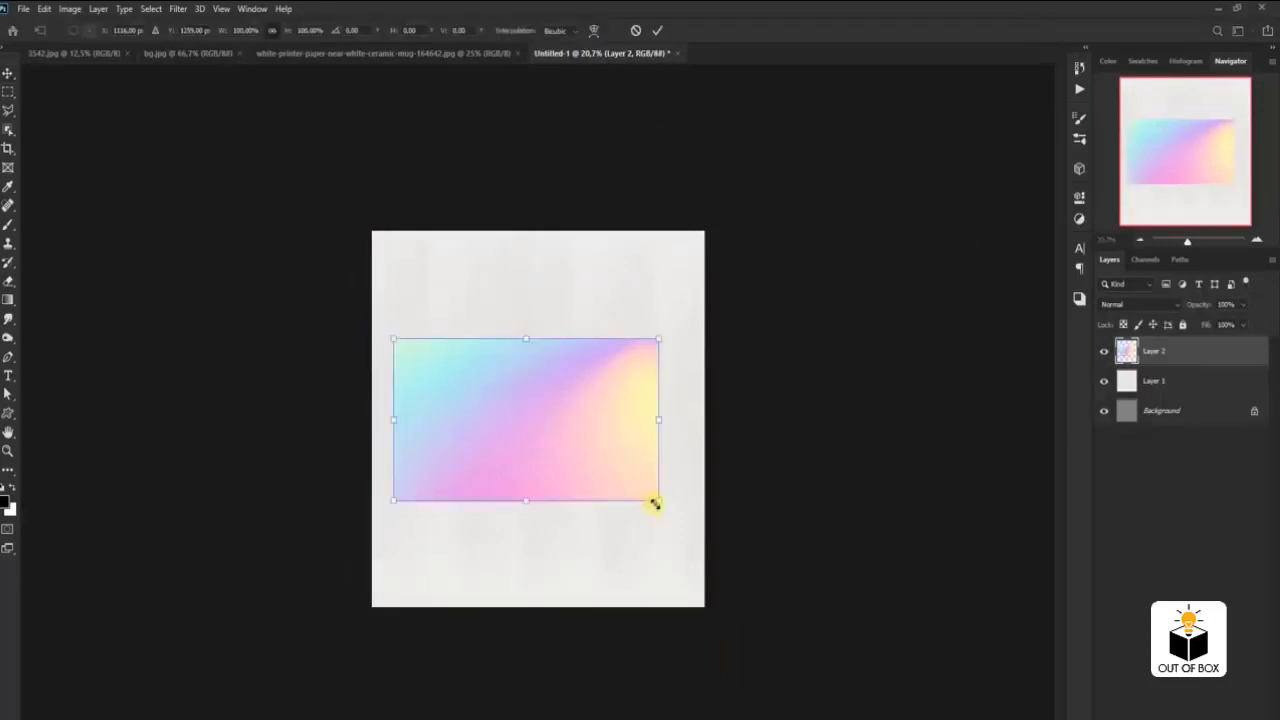
left_click_drag(656, 502, 840, 640)
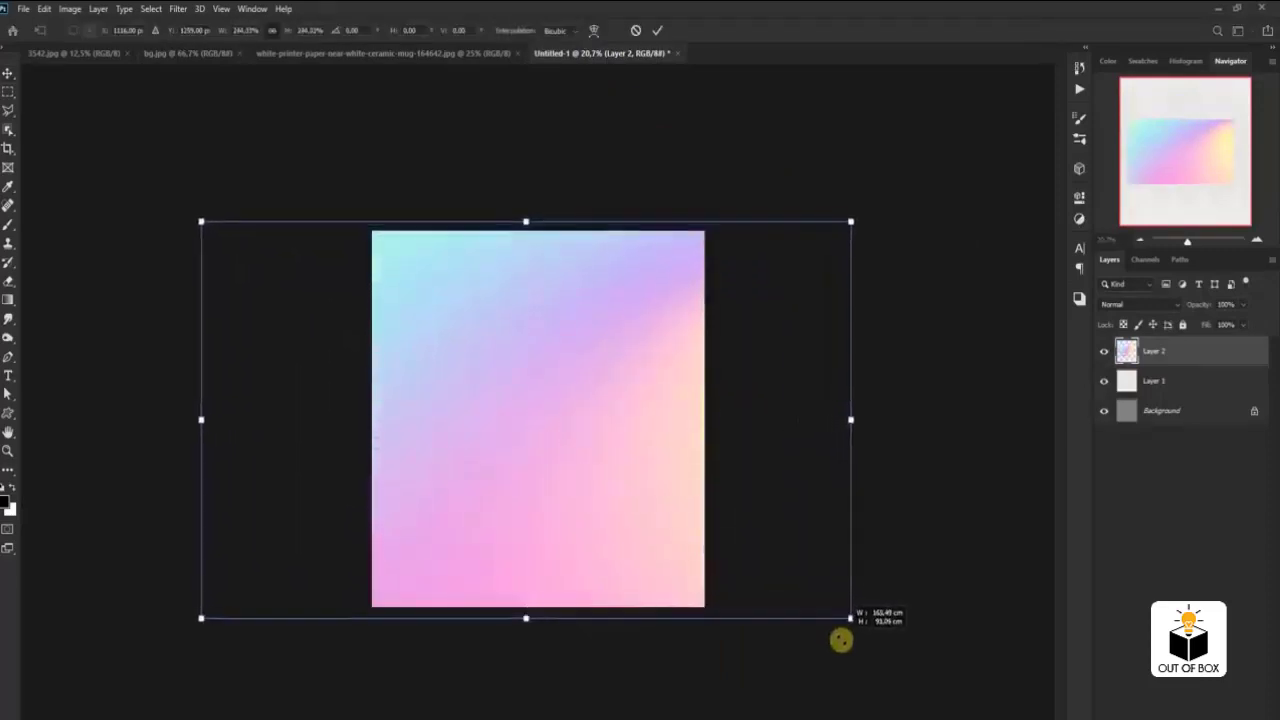
left_click_drag(840, 640, 834, 631)
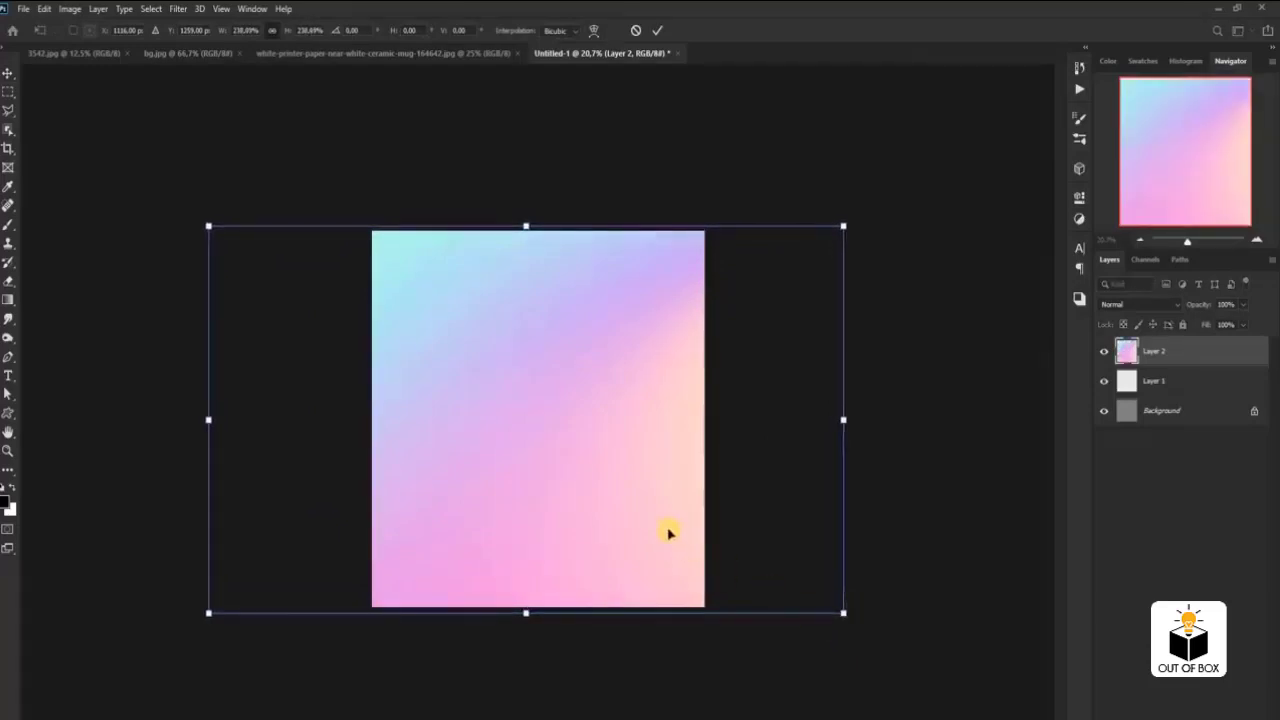
left_click_drag(668, 533, 682, 535)
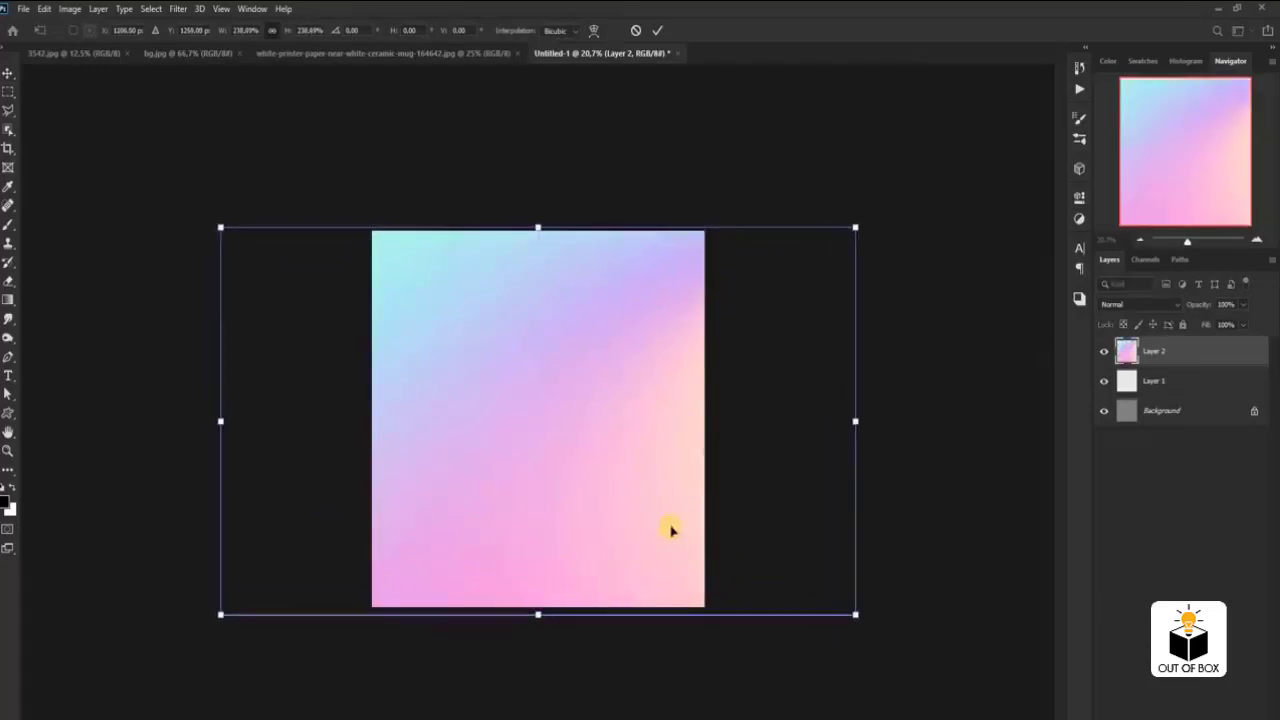
key("Return")
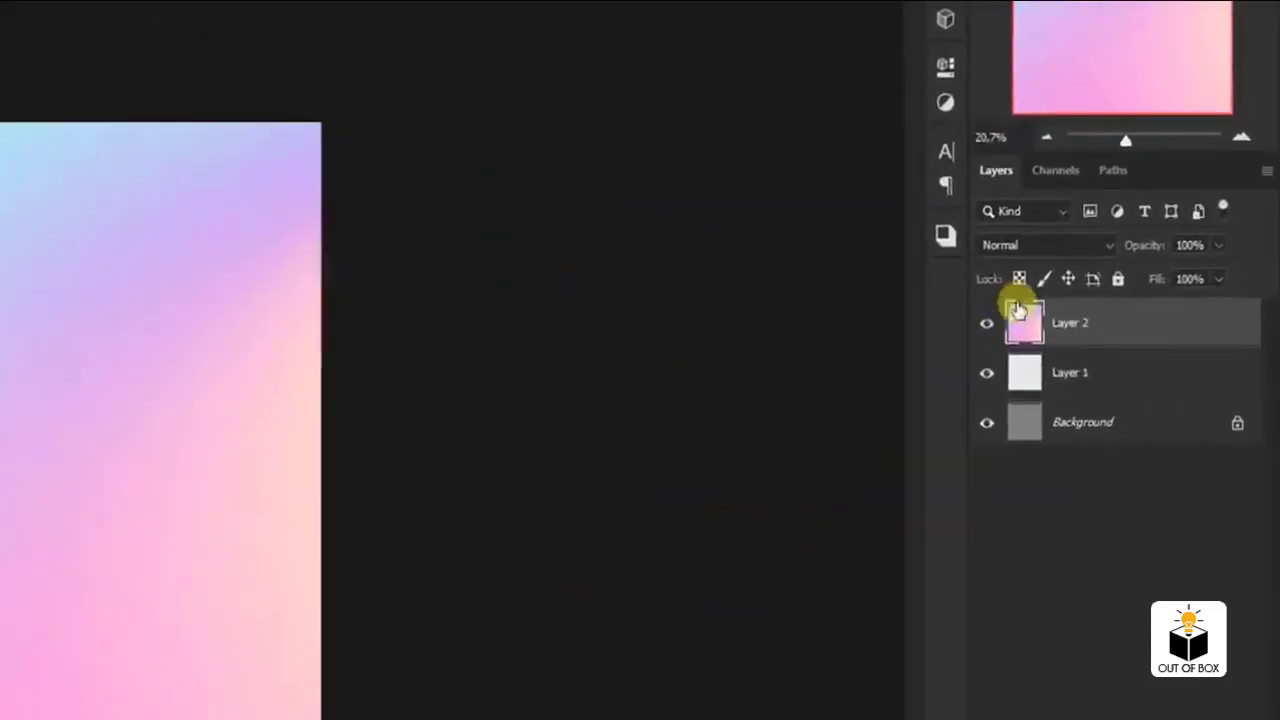
- Set Layer 2 to Color blend mode and convert it to a smart object
left_click(1140, 304)
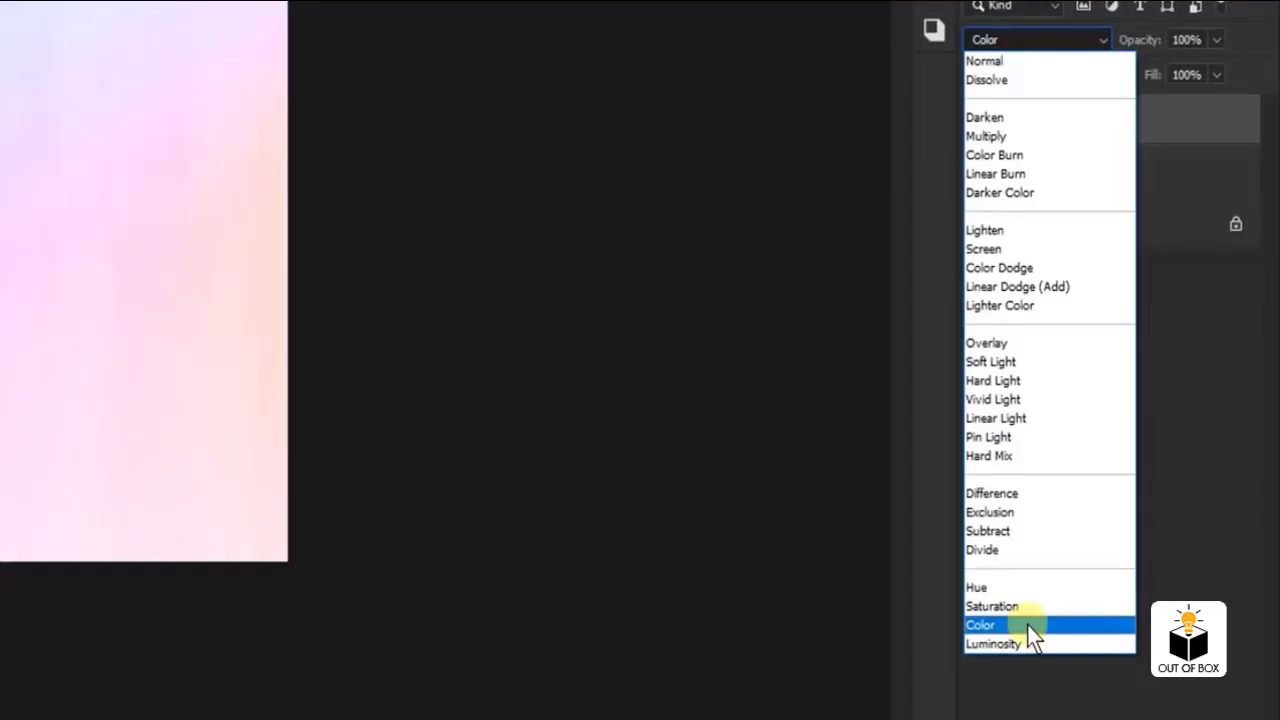
left_click(1027, 625)
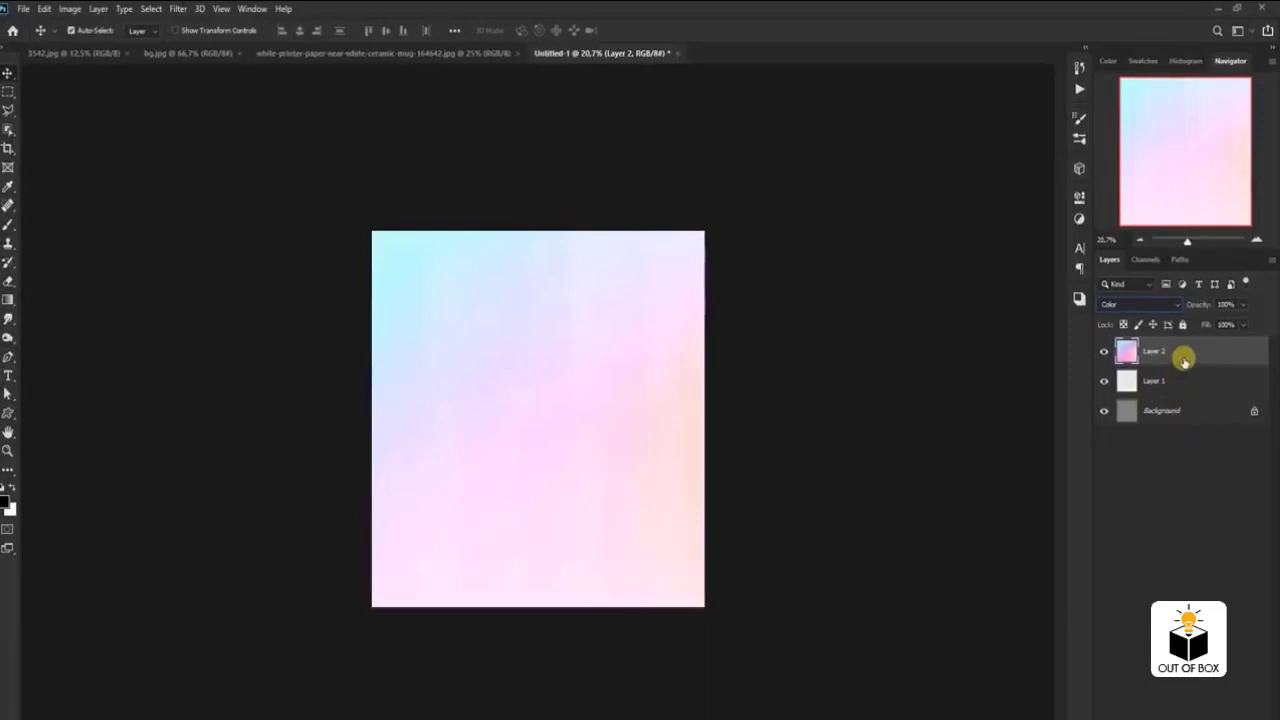
right_click(1183, 361)
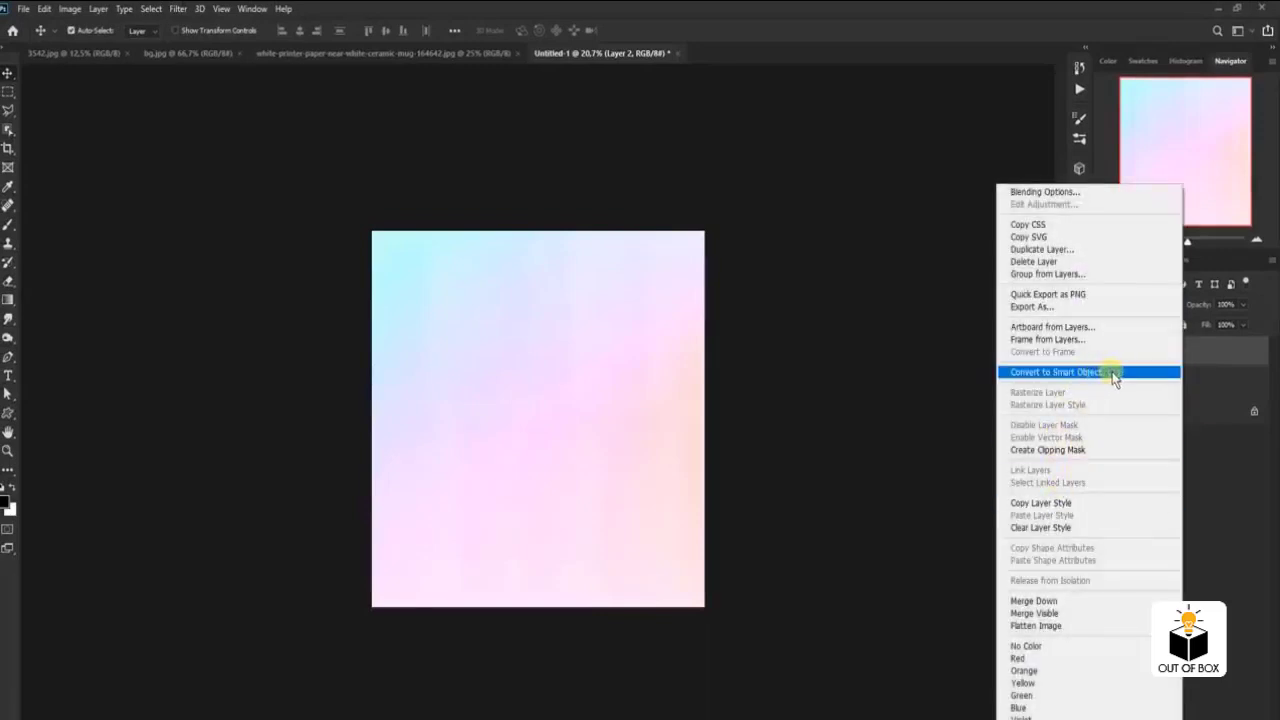
left_click(1114, 375)
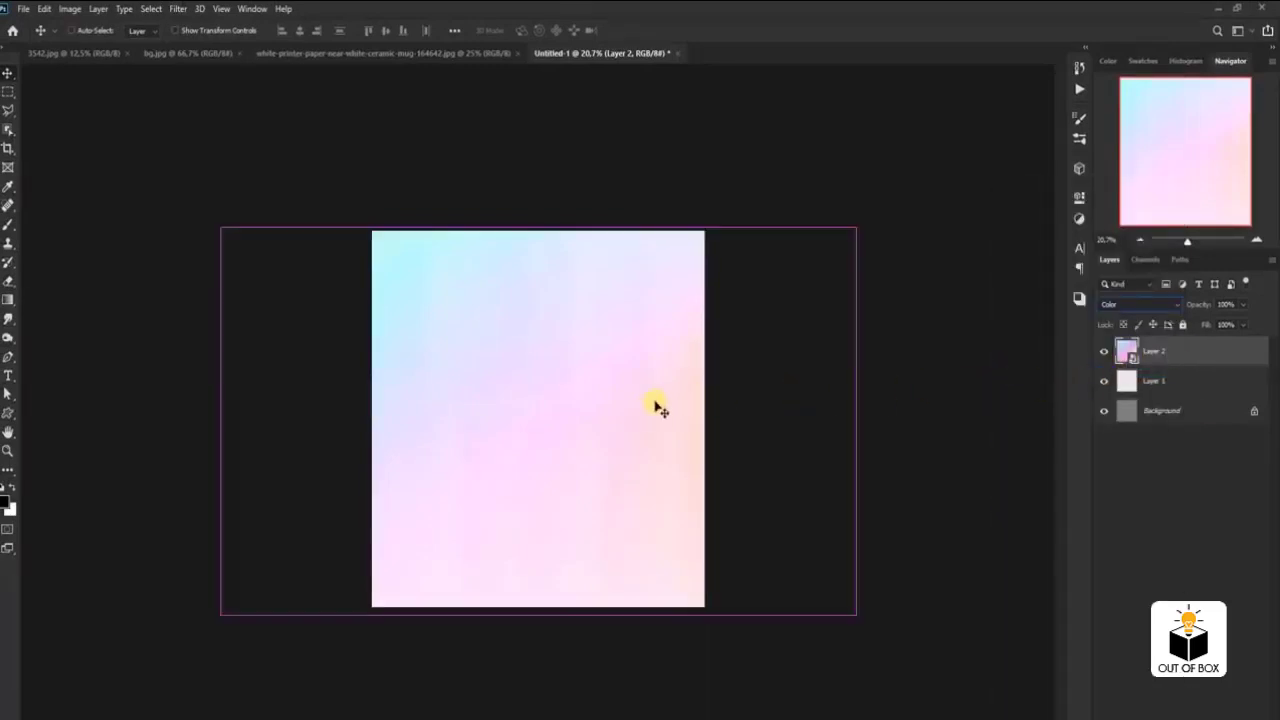
- Apply a Hue/Saturation smart filter to Layer 2 with Hue −145 and Saturation −30
key("ctrl+u")
mouse_move(660, 180)
left_mouse_down()
mouse_move(869, 223)
mouse_move(970, 279)
left_mouse_up()
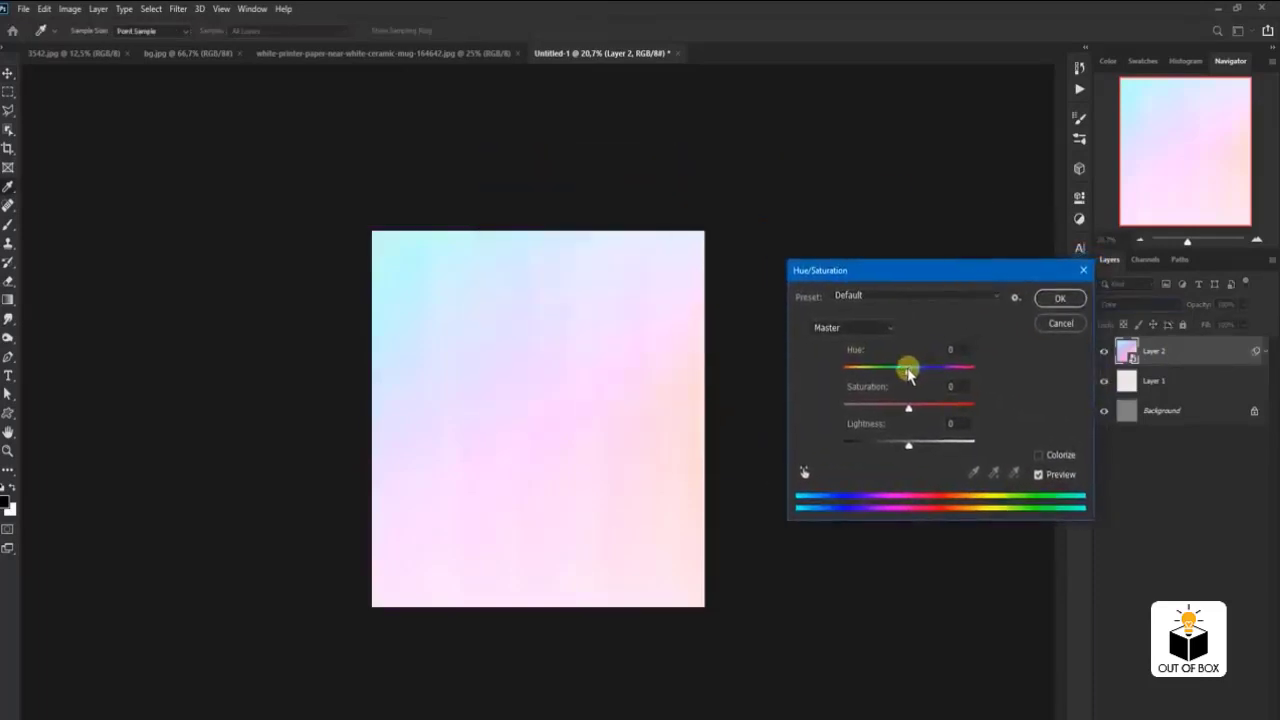
left_click_drag(909, 374, 854, 367)
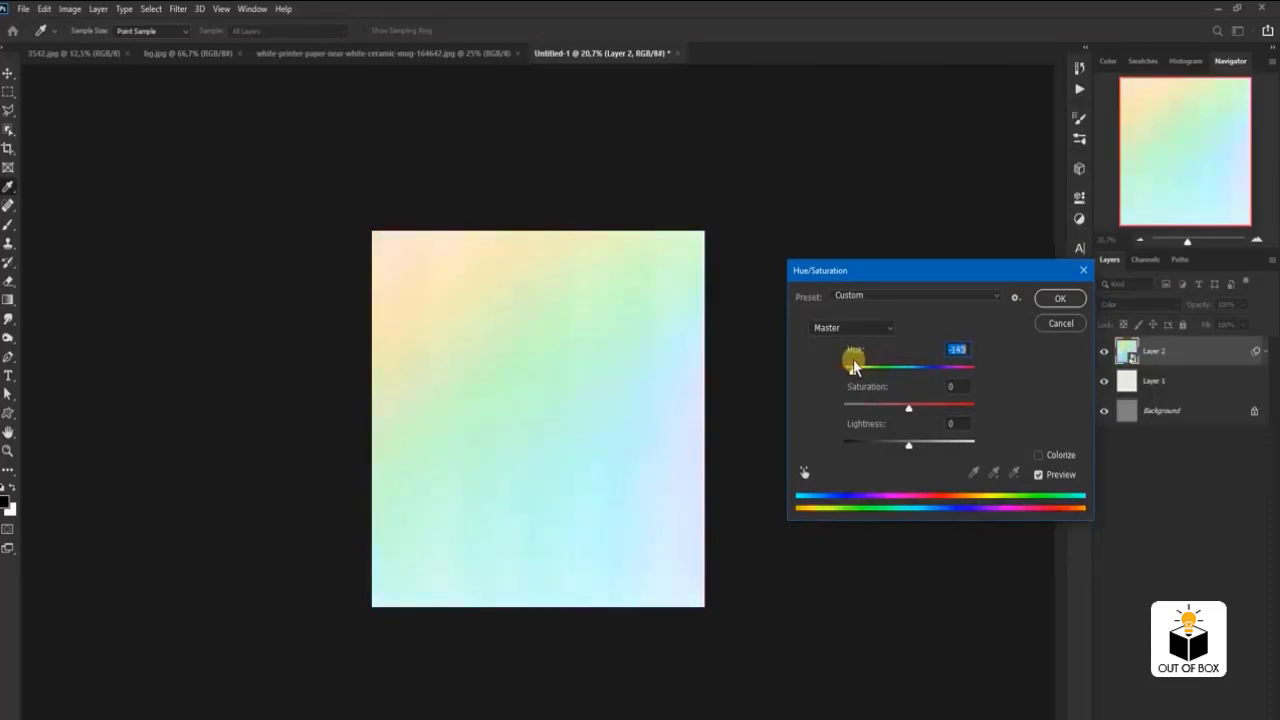
left_click(908, 405)
left_click_drag(904, 410, 891, 408)
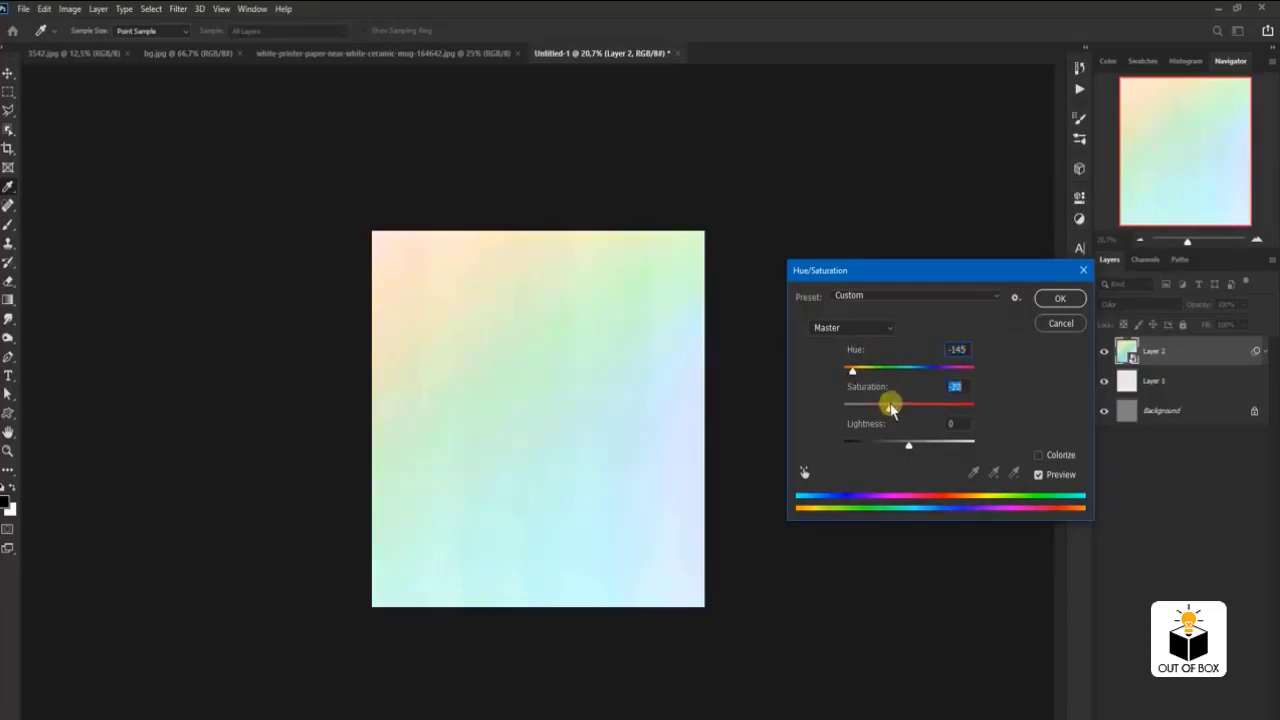
left_click(1060, 298)
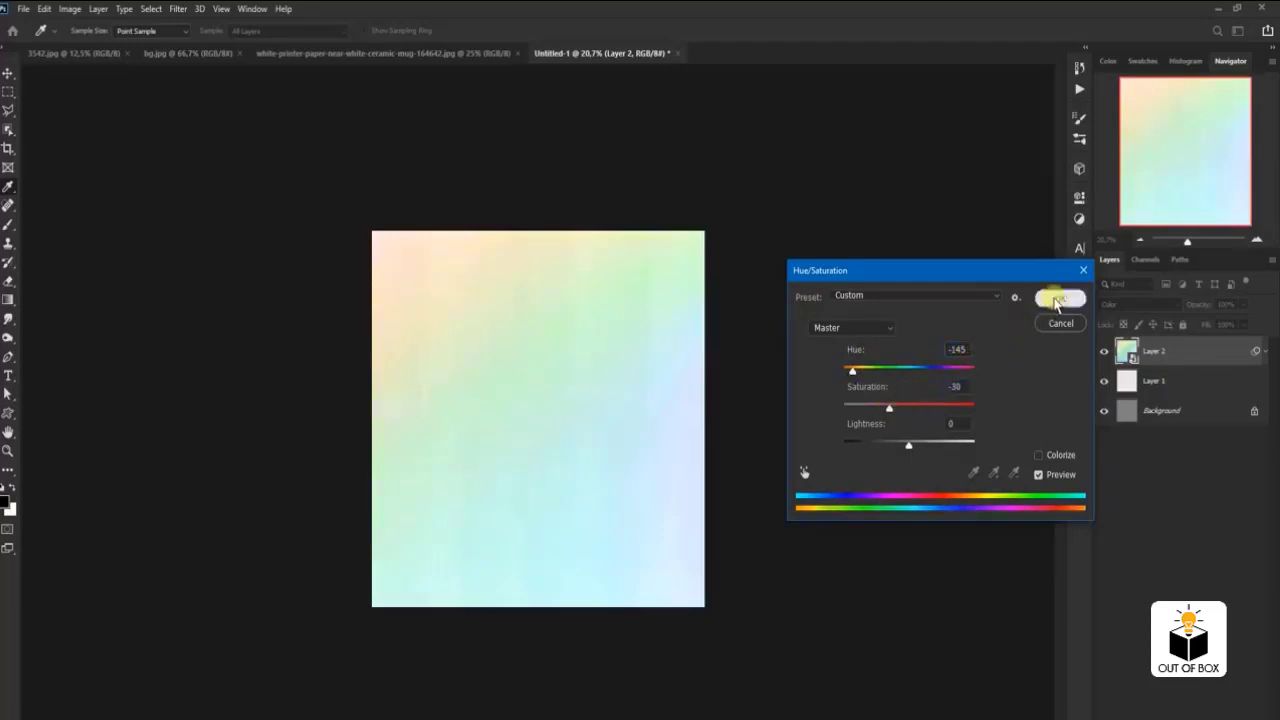
key("v")
scroll(583, 354, "down", 2, "alt")
scroll(586, 358, "up", 3, "alt")
scroll(545, 340, "up", 1, "alt")
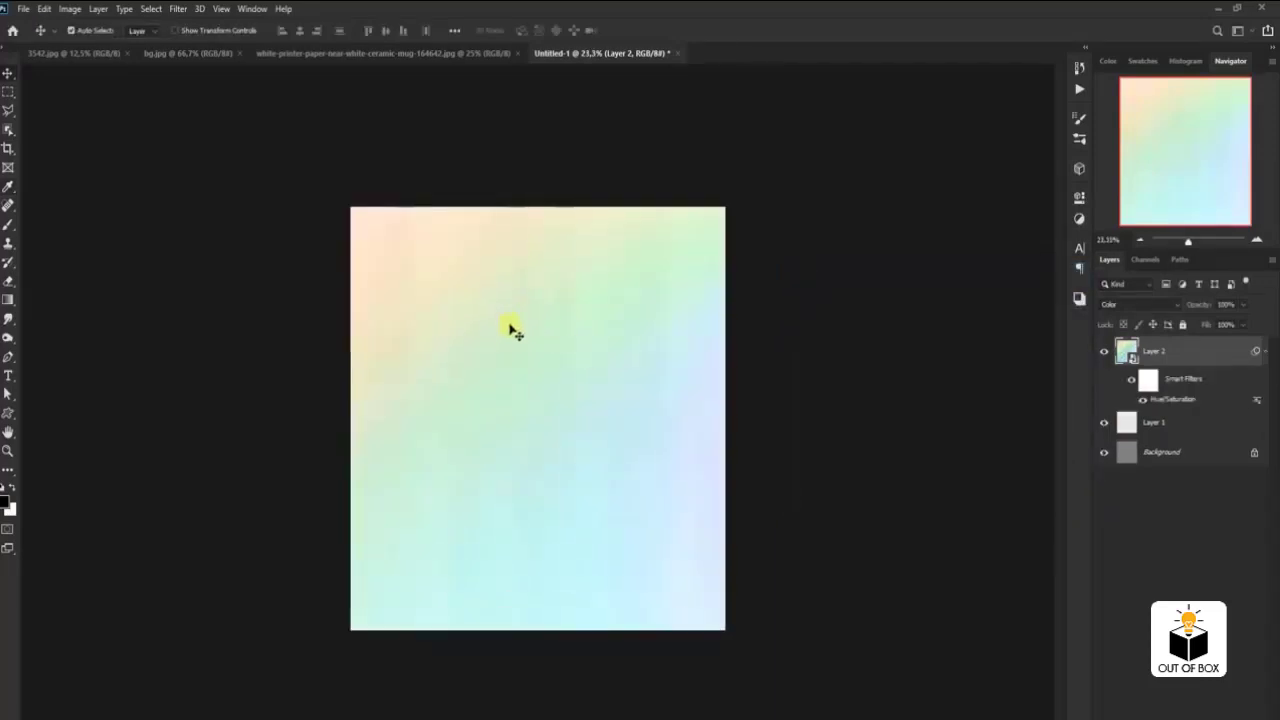
scroll(480, 315, "up", 1, "alt")
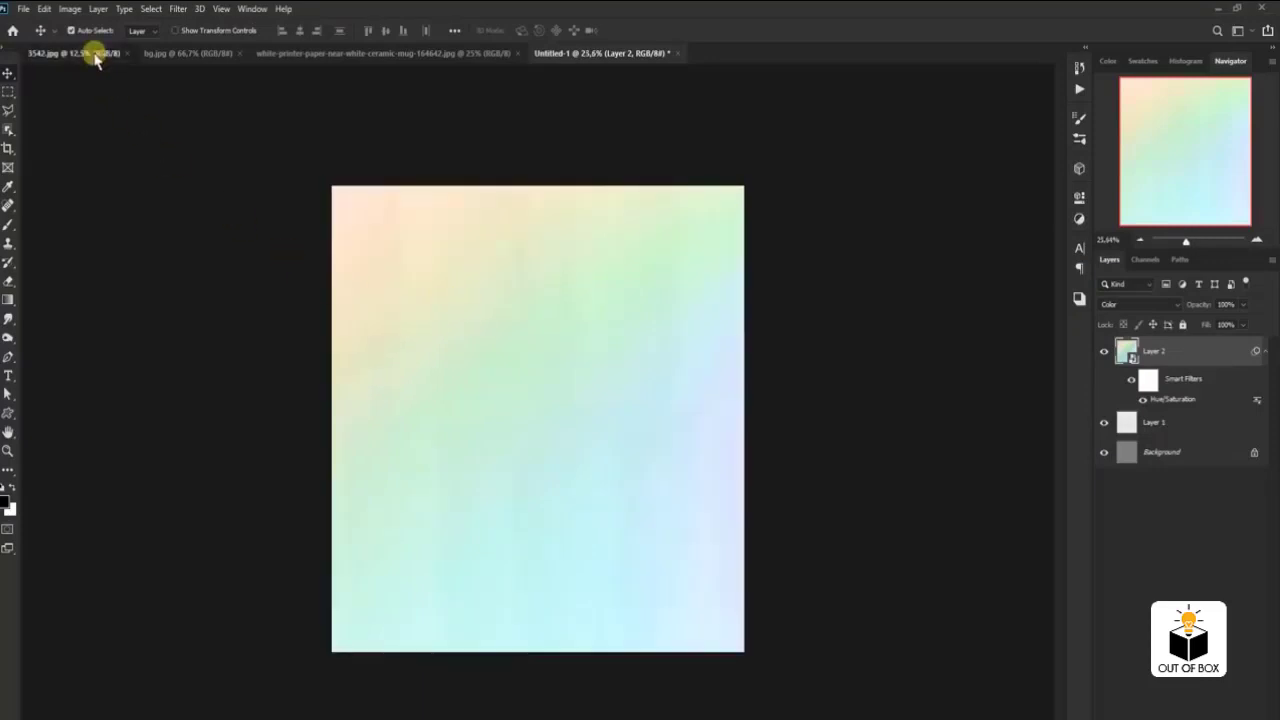
- Select the man in 3542.jpg with Object Selection and bring him into Untitled-1 as Layer 3
key("ctrl+Tab")
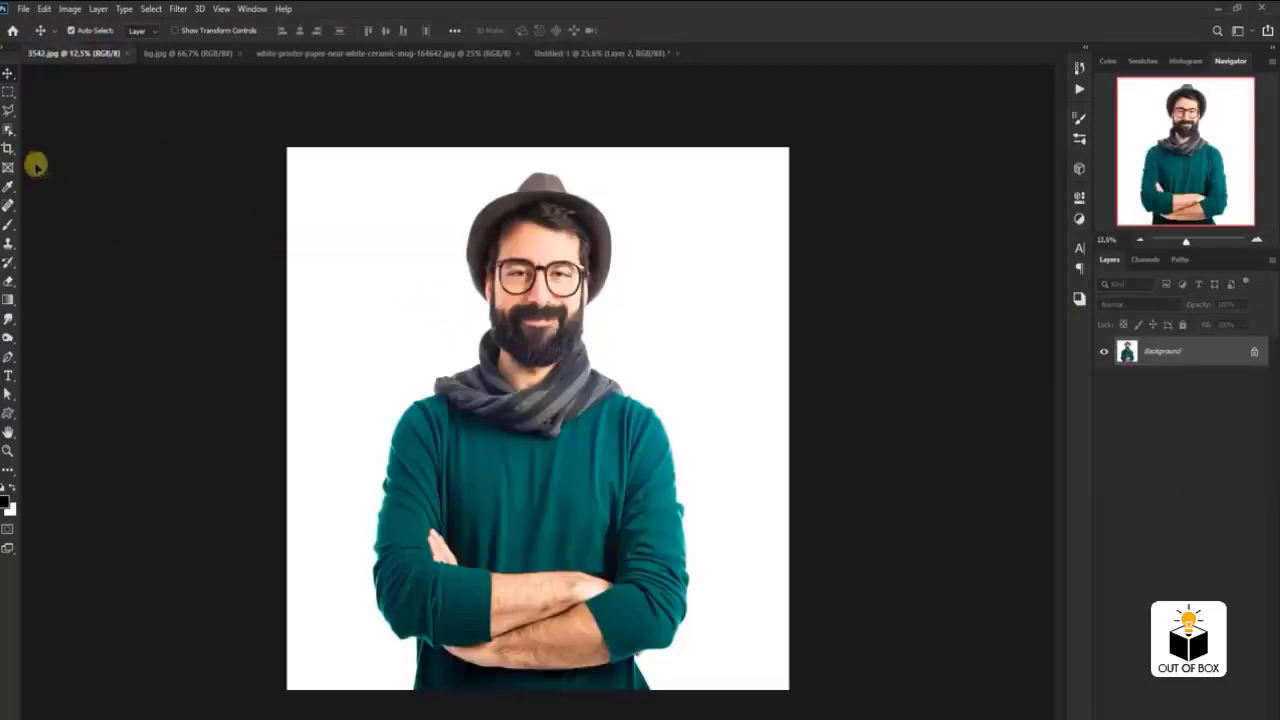
left_click_drag(8, 130, 45, 130)
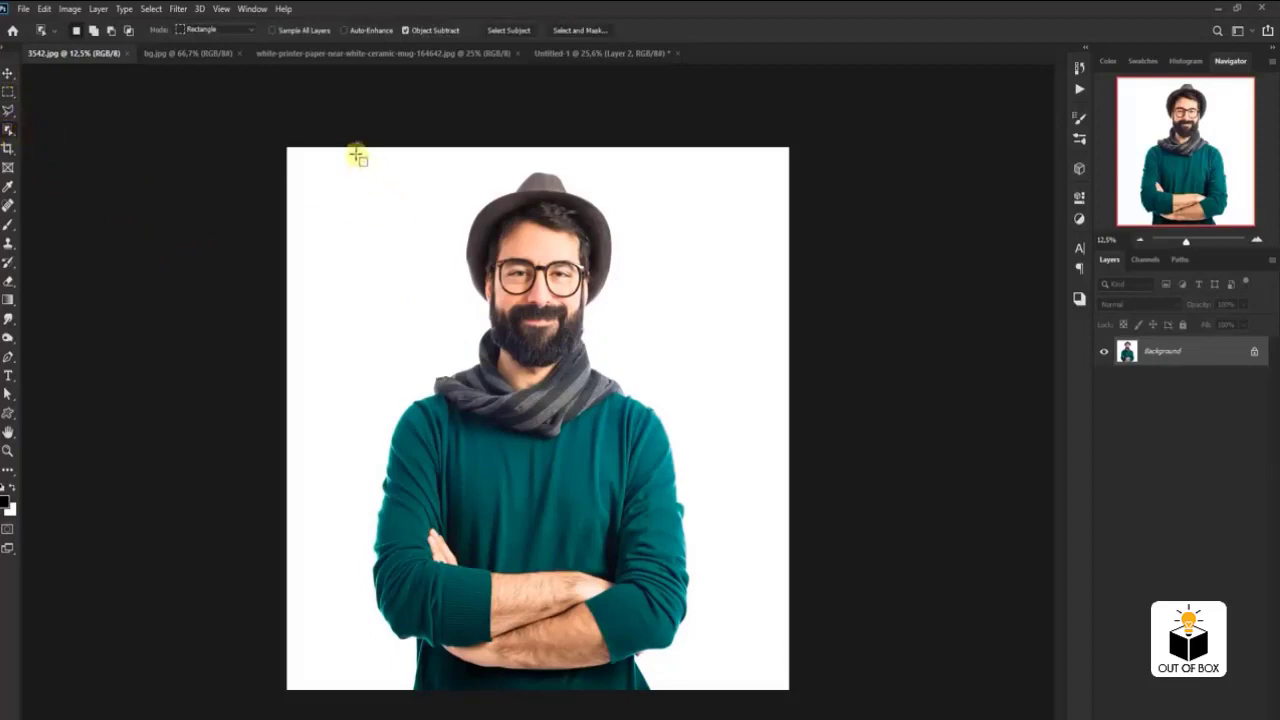
mouse_move(345, 162)
left_mouse_down()
mouse_move(697, 620)
mouse_move(721, 689)
left_mouse_up()
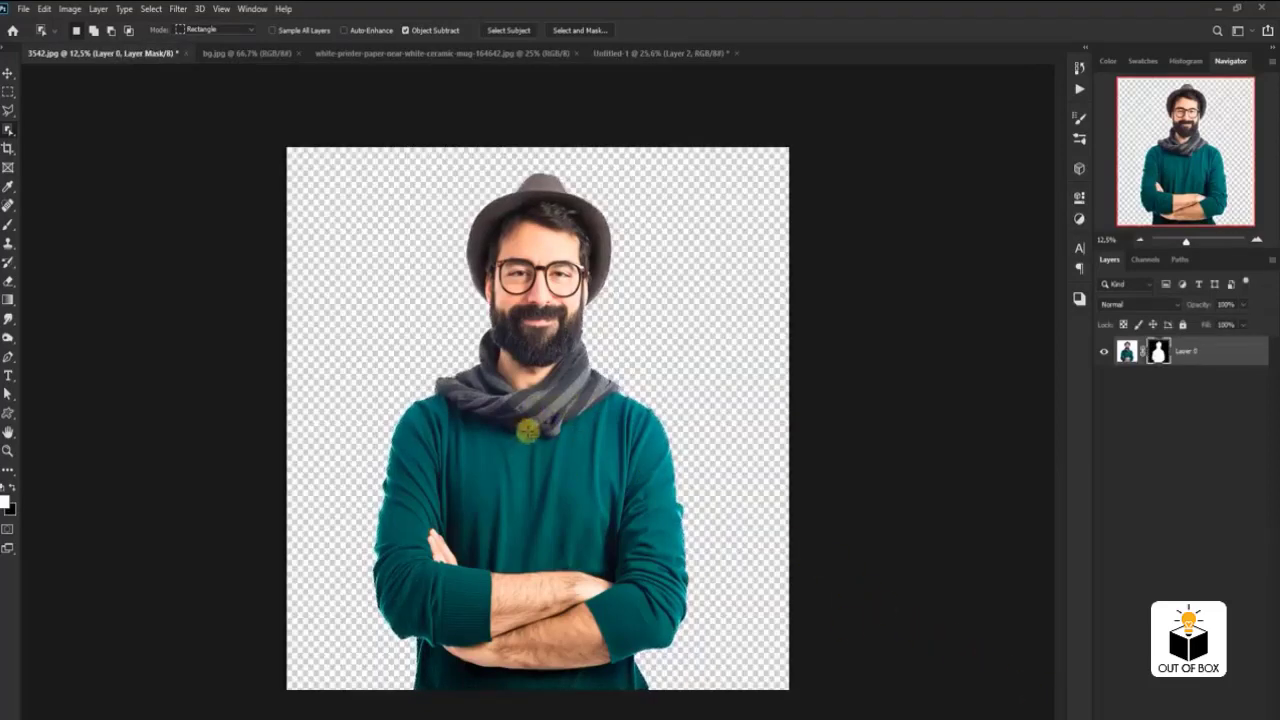
key("v")
mouse_move(523, 230)
left_mouse_down()
mouse_move(618, 61)
mouse_move(552, 330)
left_mouse_up()
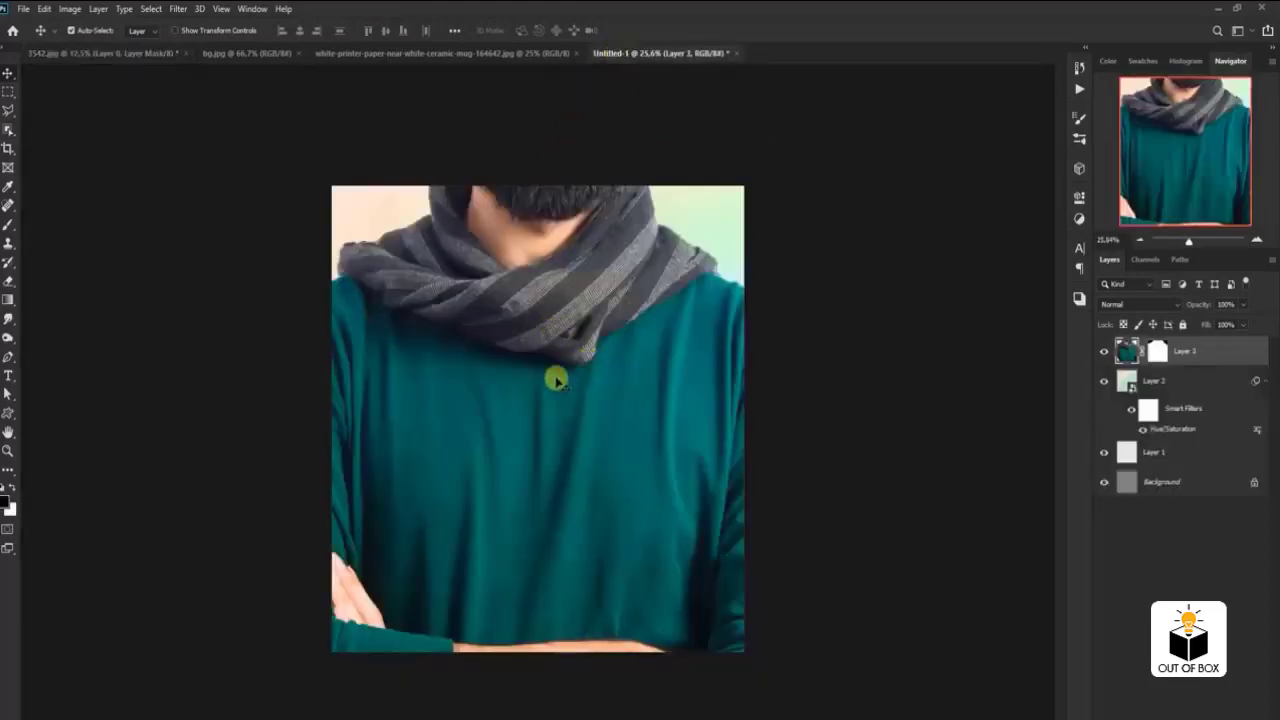
- Scale the man down to 34.39% and centre him on the pastel background
key("ctrl+t")
key("ctrl+0")
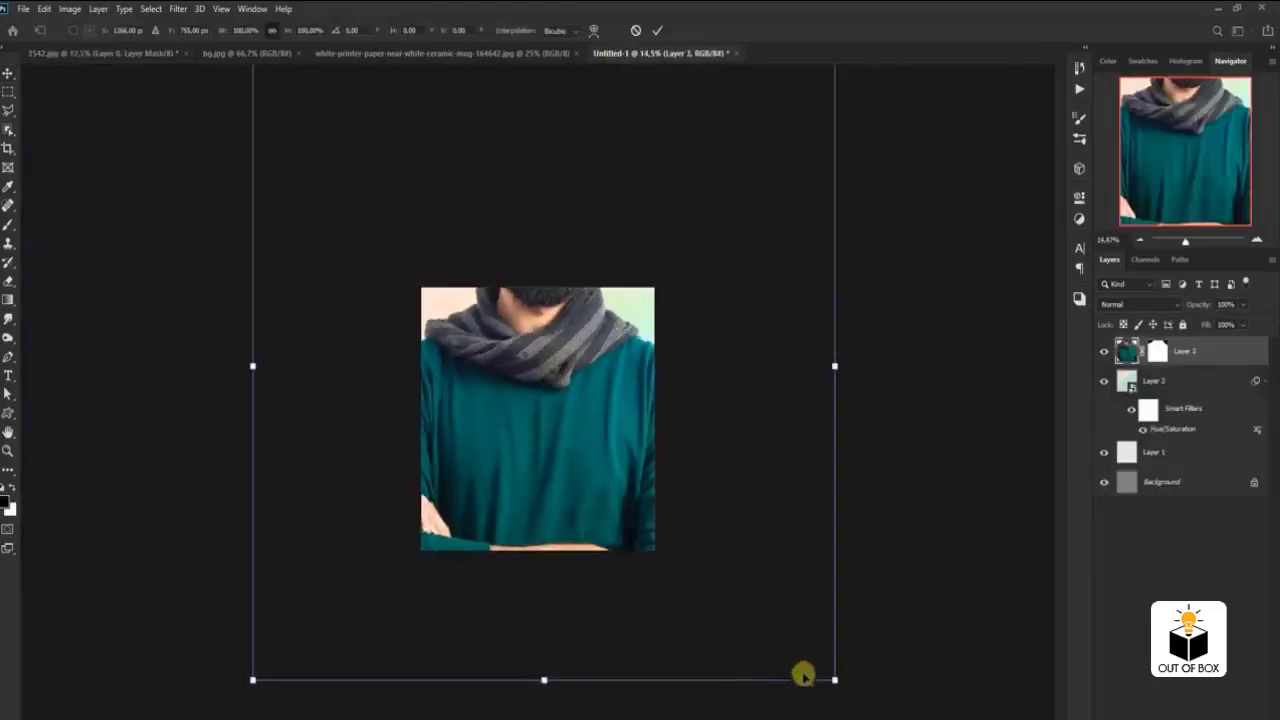
left_click_drag(834, 680, 620, 491)
mouse_move(568, 406)
left_mouse_down()
mouse_move(562, 452)
mouse_move(534, 435)
left_mouse_up()
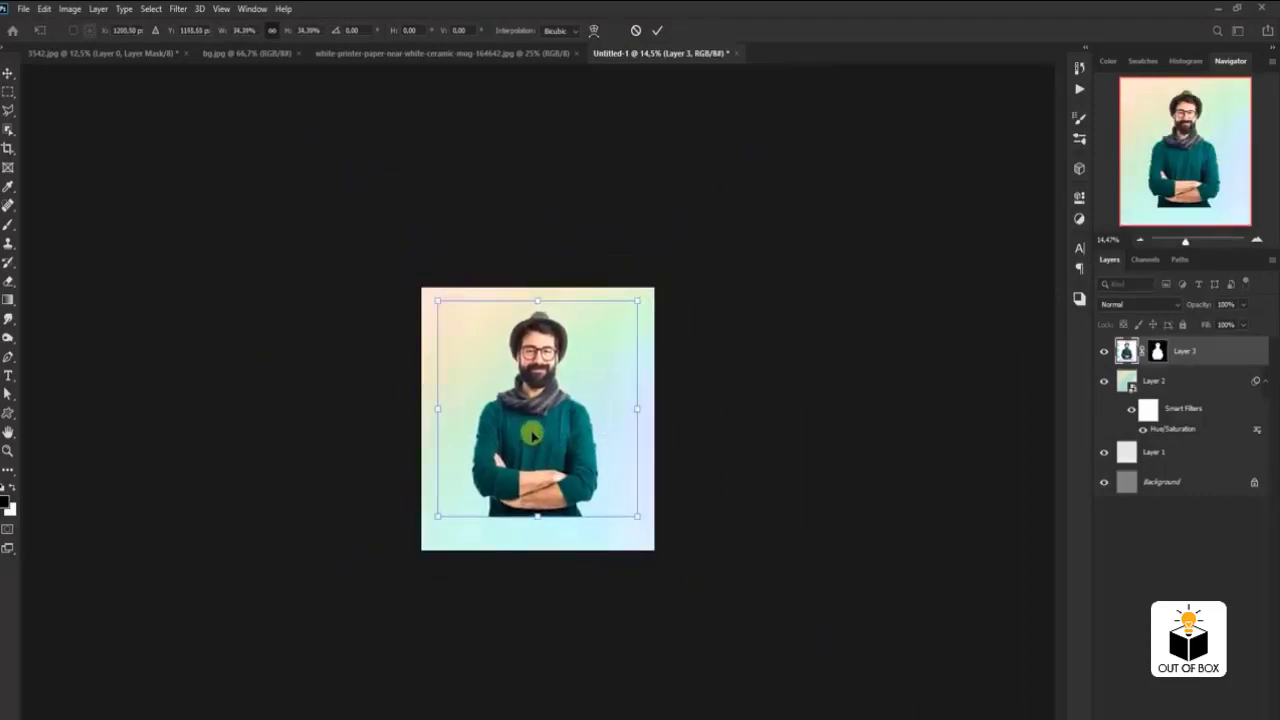
scroll(533, 436, "up", 3)
left_click_drag(556, 430, 556, 437)
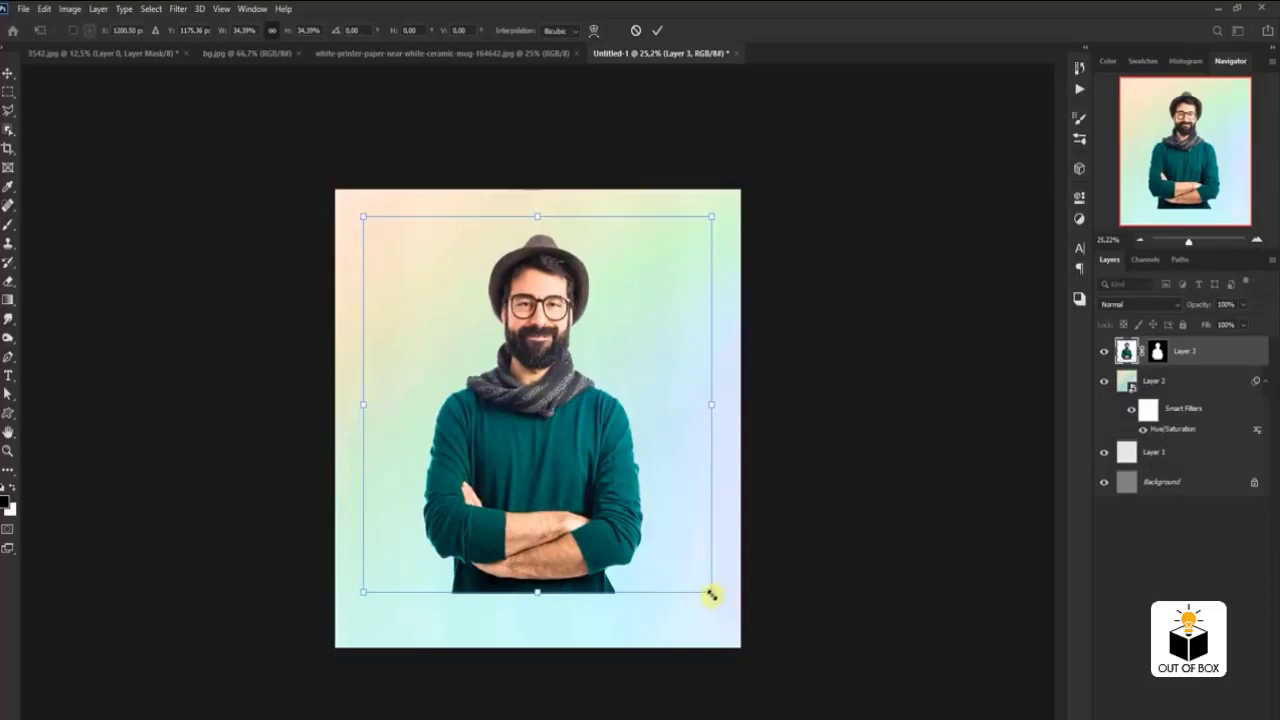
left_click(657, 30)
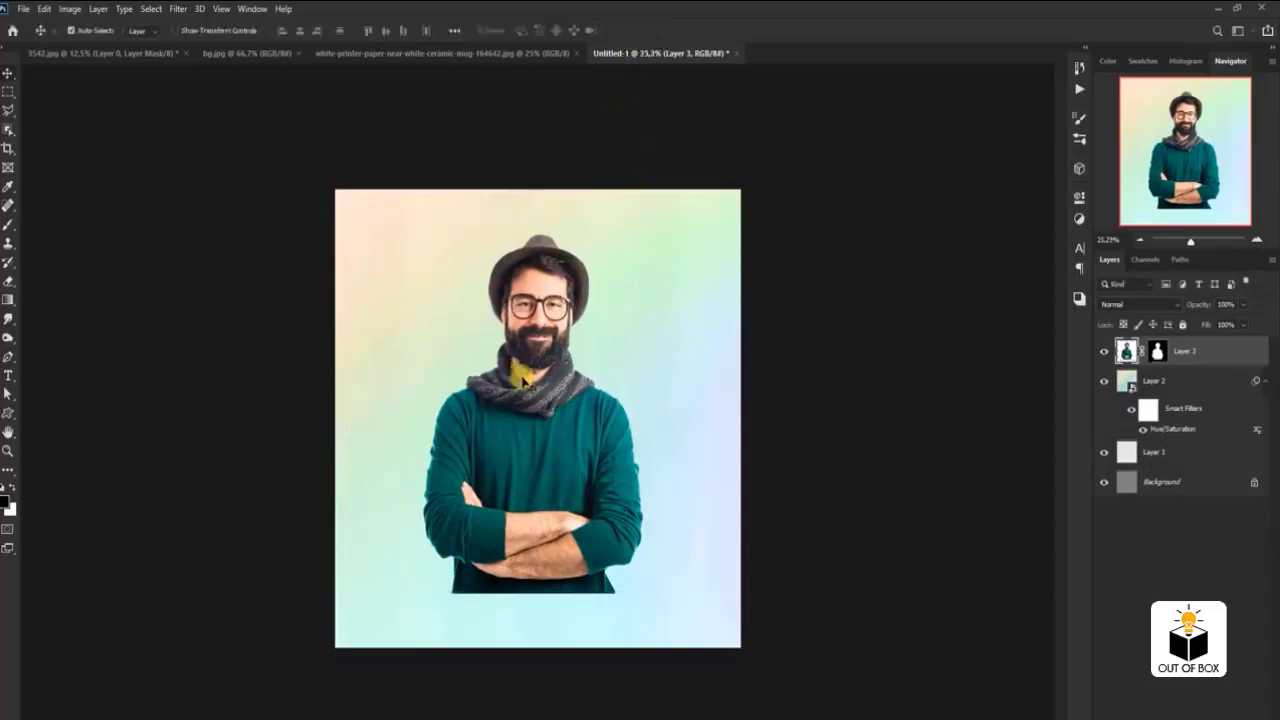
key("ctrl+plus")
type("man")
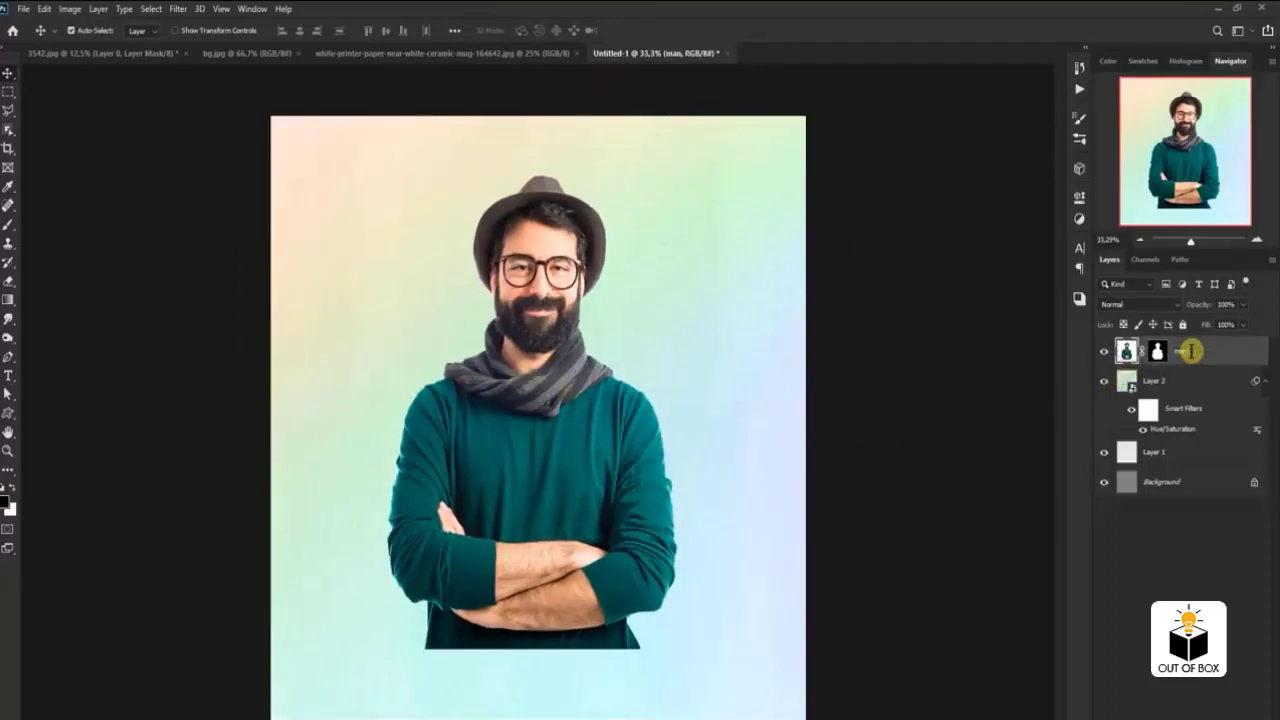
- Confirm the layer name 'man' and add a Hue/Saturation adjustment layer clipped to it
left_click(1205, 354)
right_click(1205, 354)
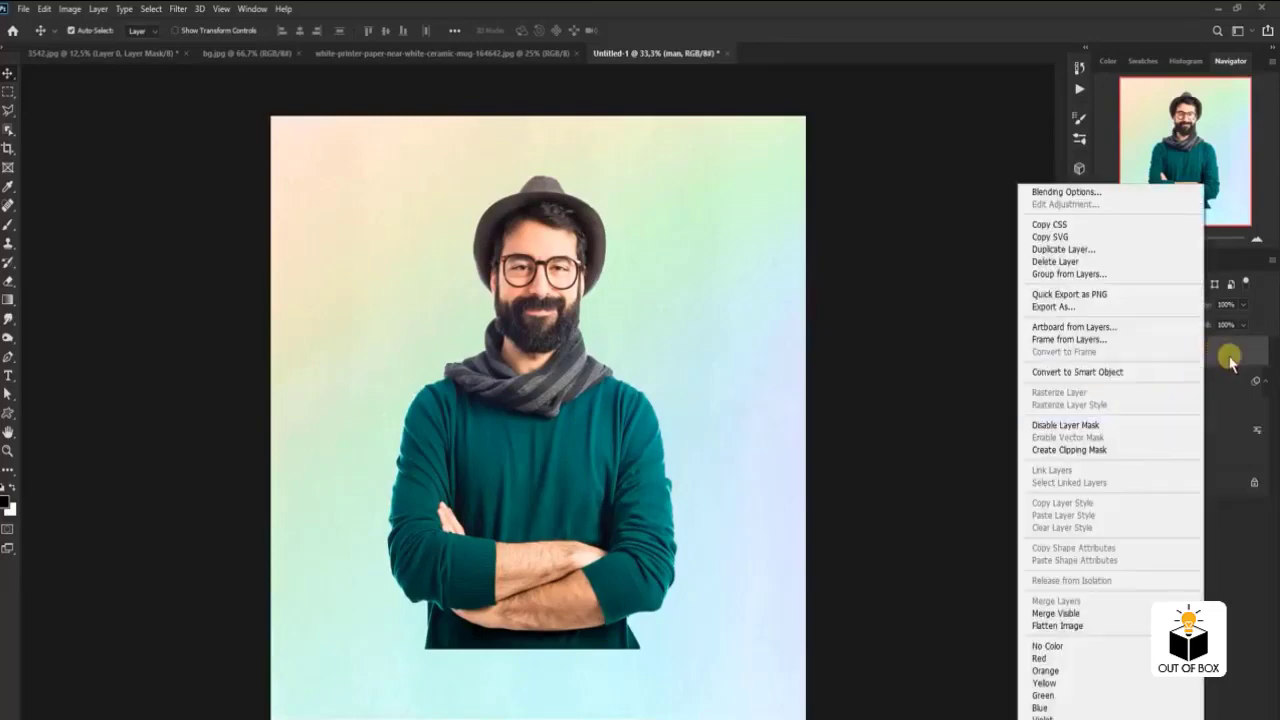
left_click(1230, 358)
left_click(1205, 715)
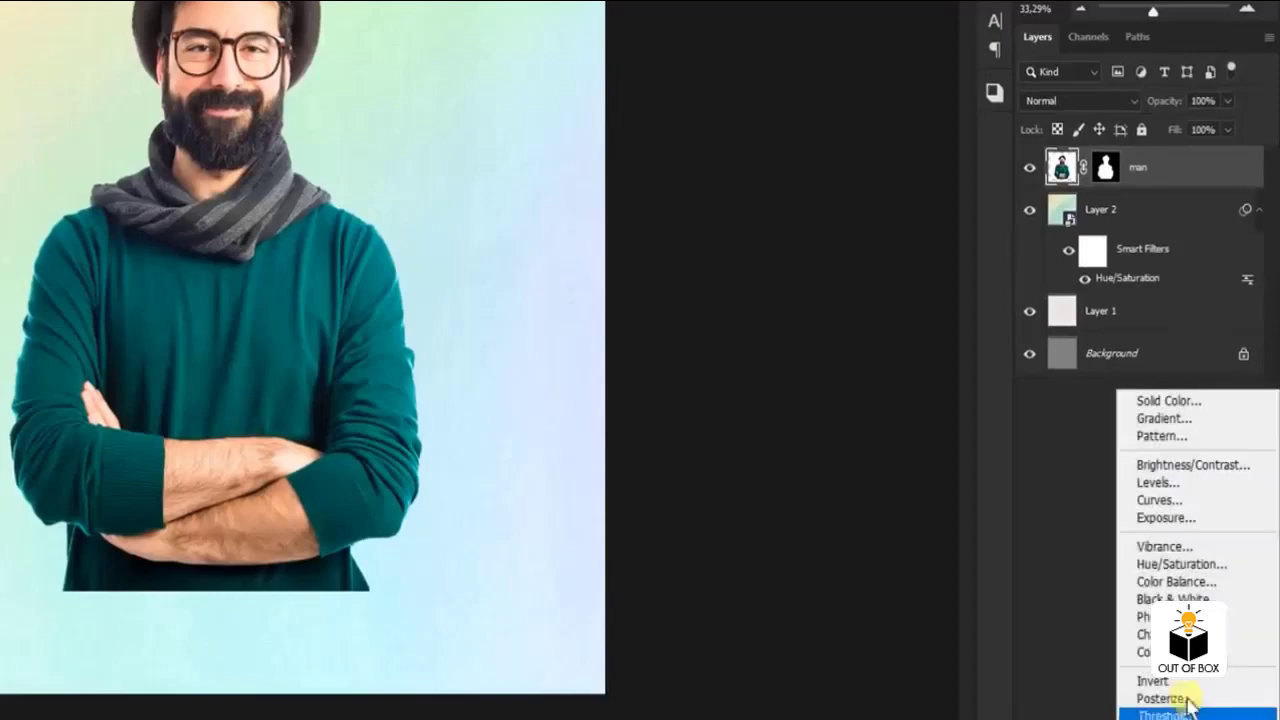
left_click(1224, 566)
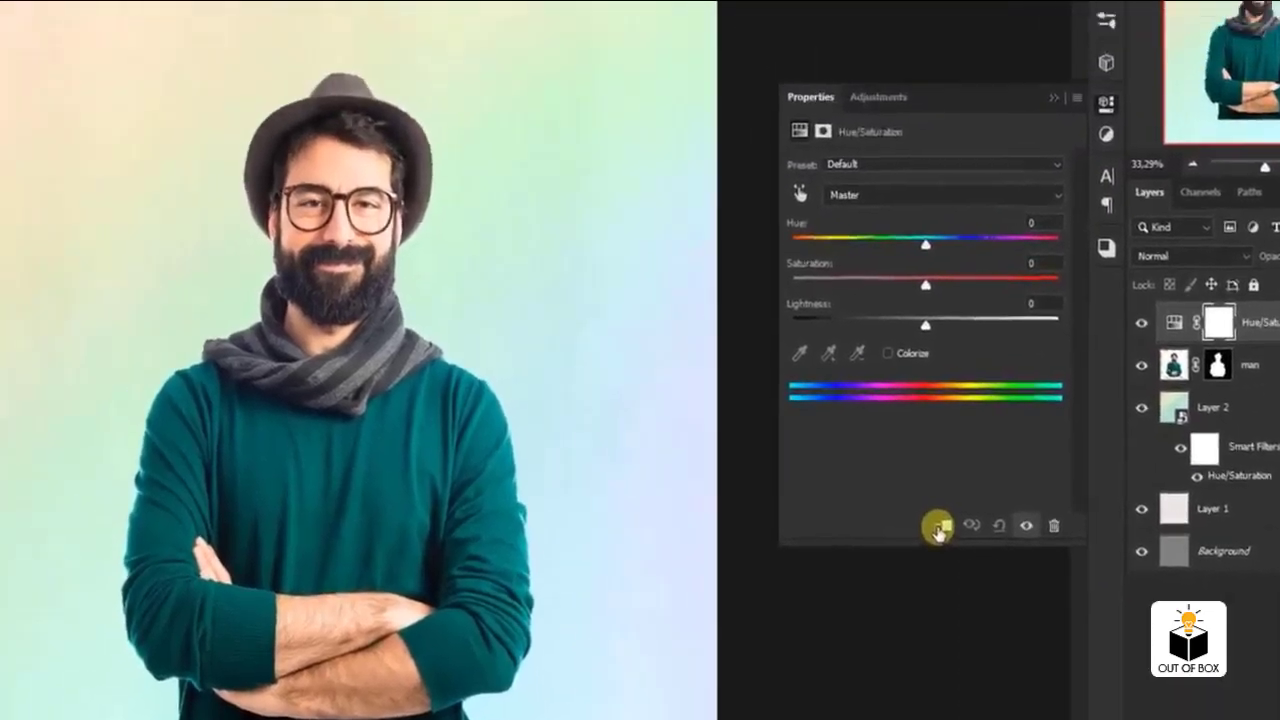
left_click(838, 395)
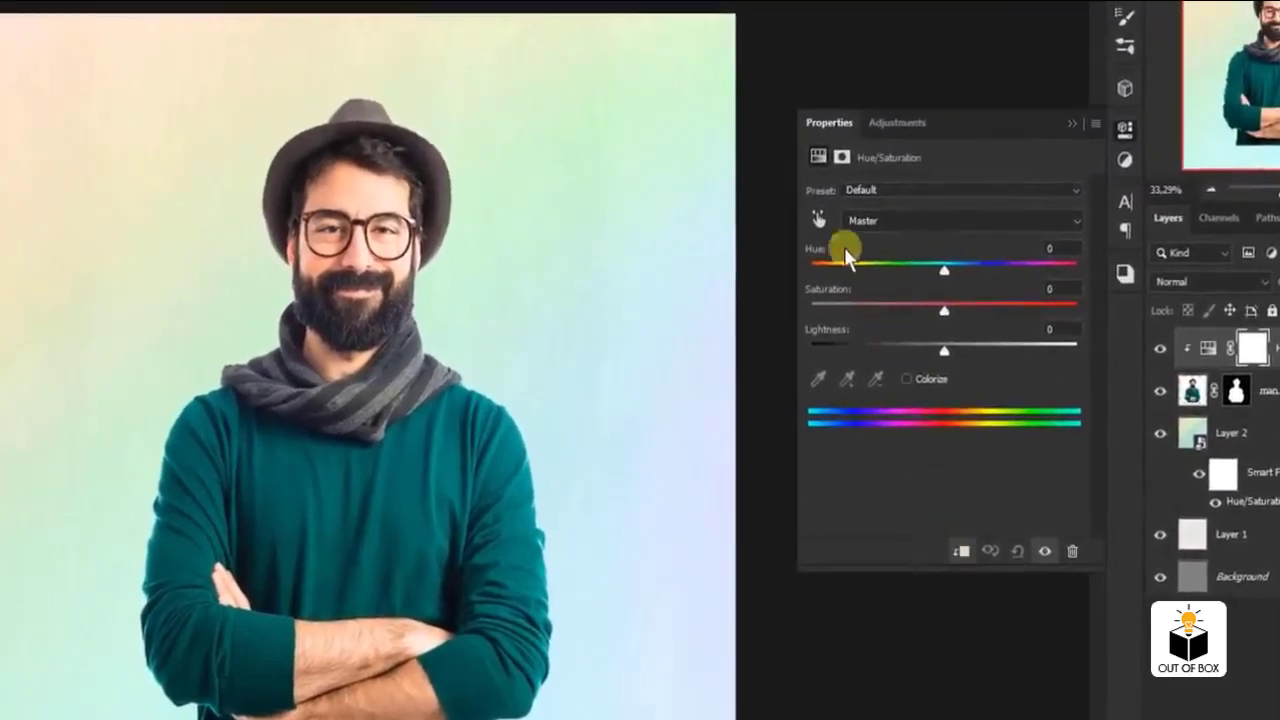
- Turn the sampled sweater cyans olive with more saturation and lightness and Hue −118
left_click(398, 490)
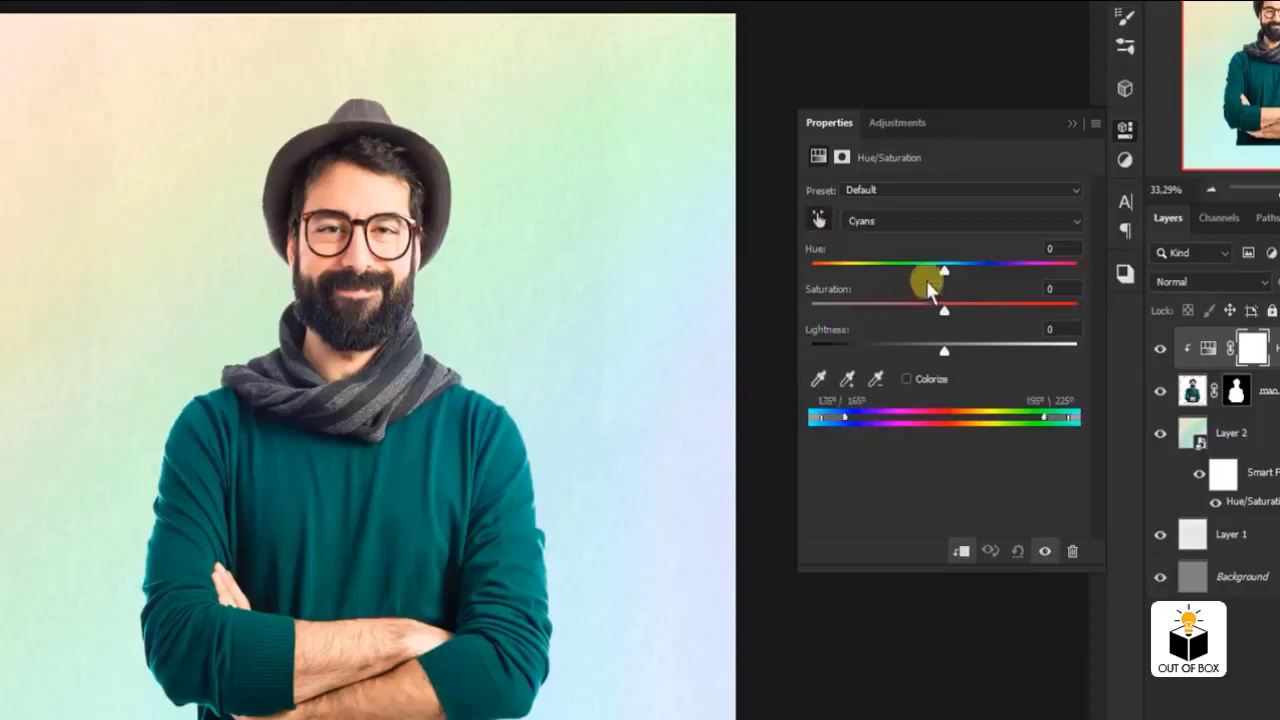
left_click_drag(945, 308, 1012, 313)
left_click_drag(974, 355, 1002, 352)
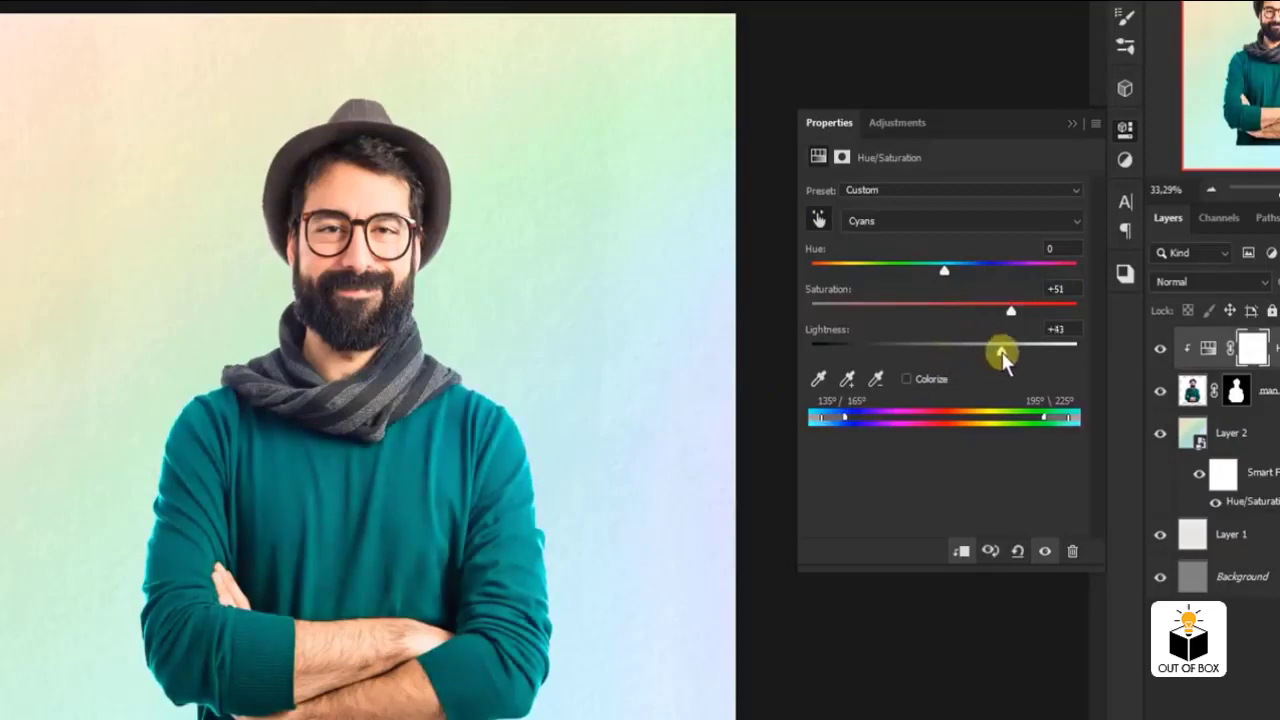
left_click_drag(940, 268, 851, 264)
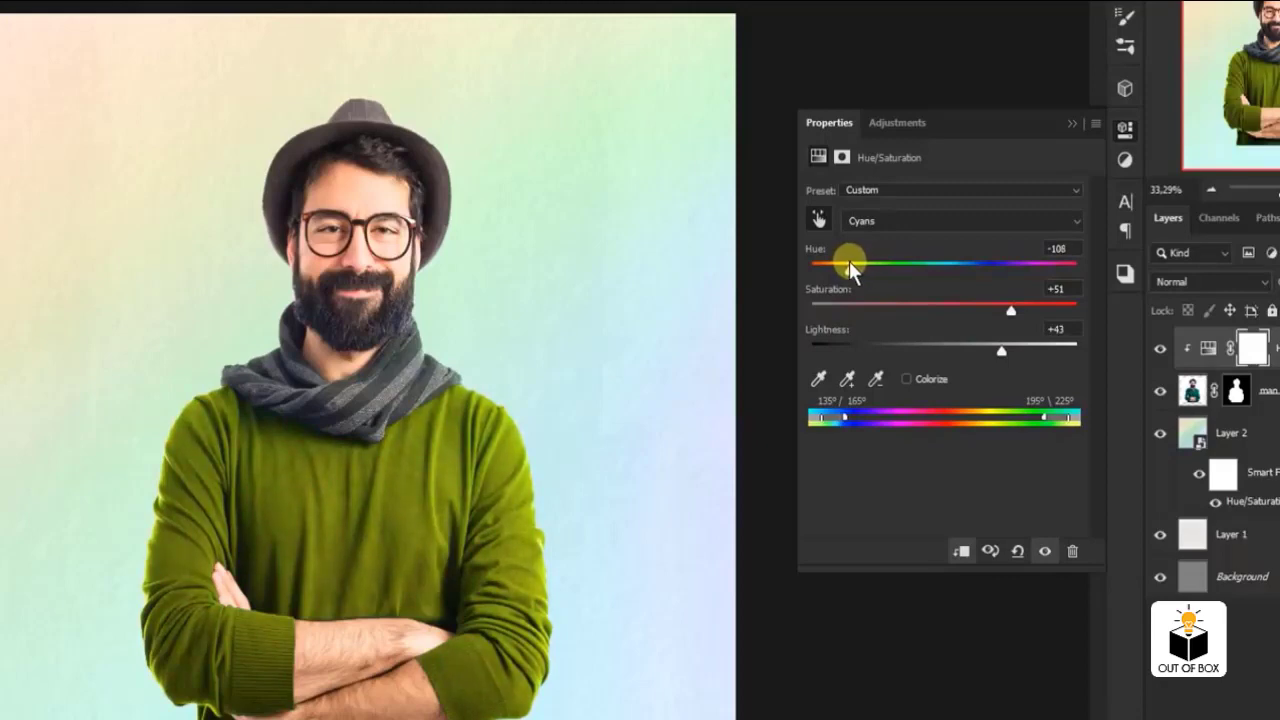
left_click_drag(849, 261, 844, 260)
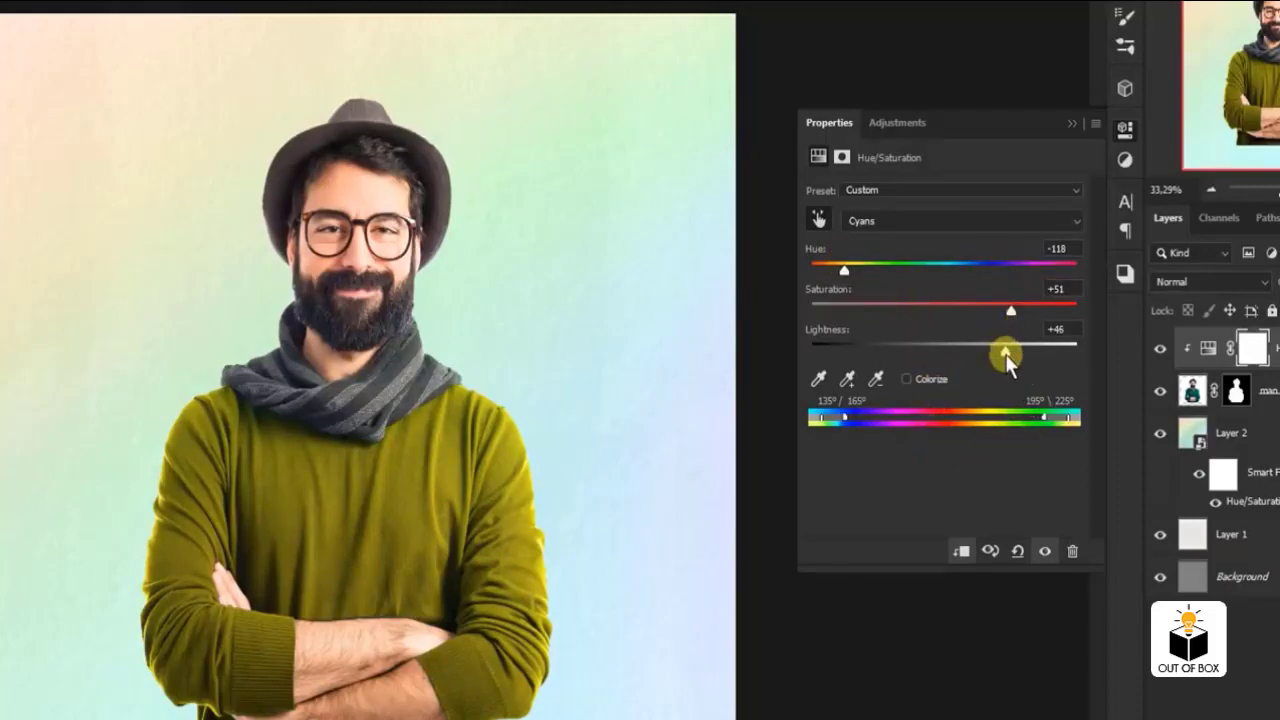
left_click(1125, 128)
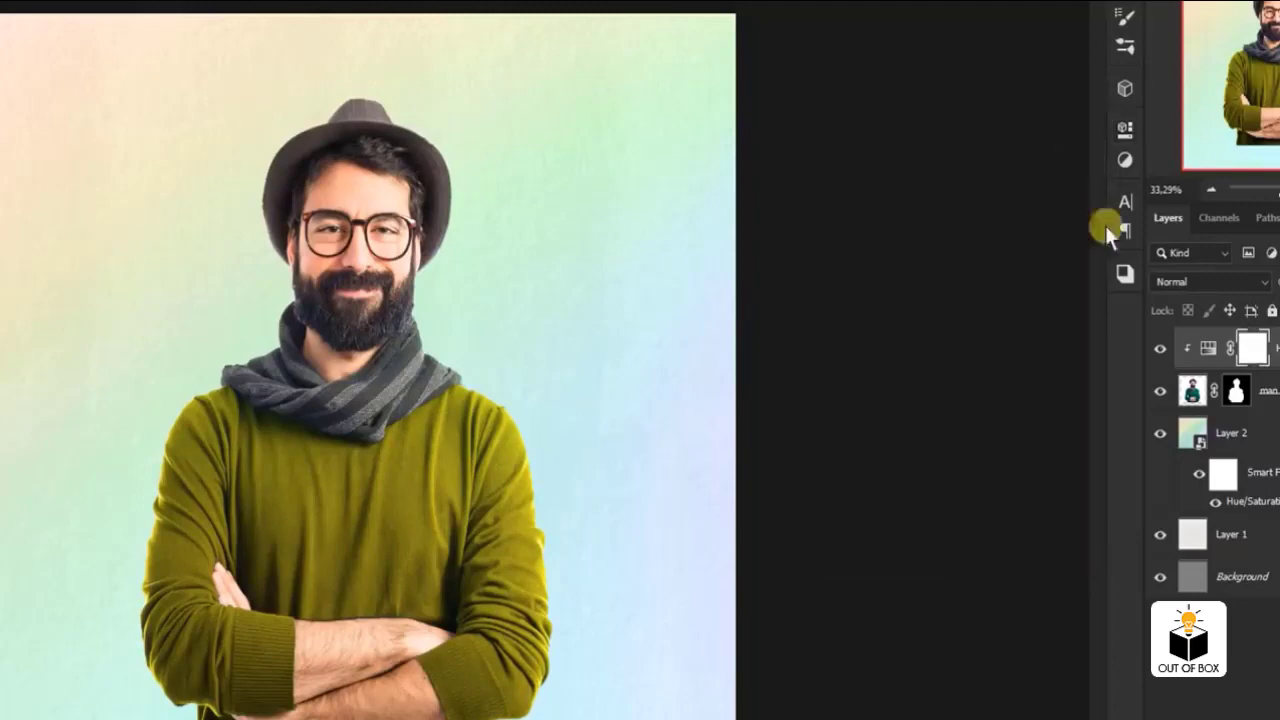
left_click(1159, 350)
left_click(1159, 350)
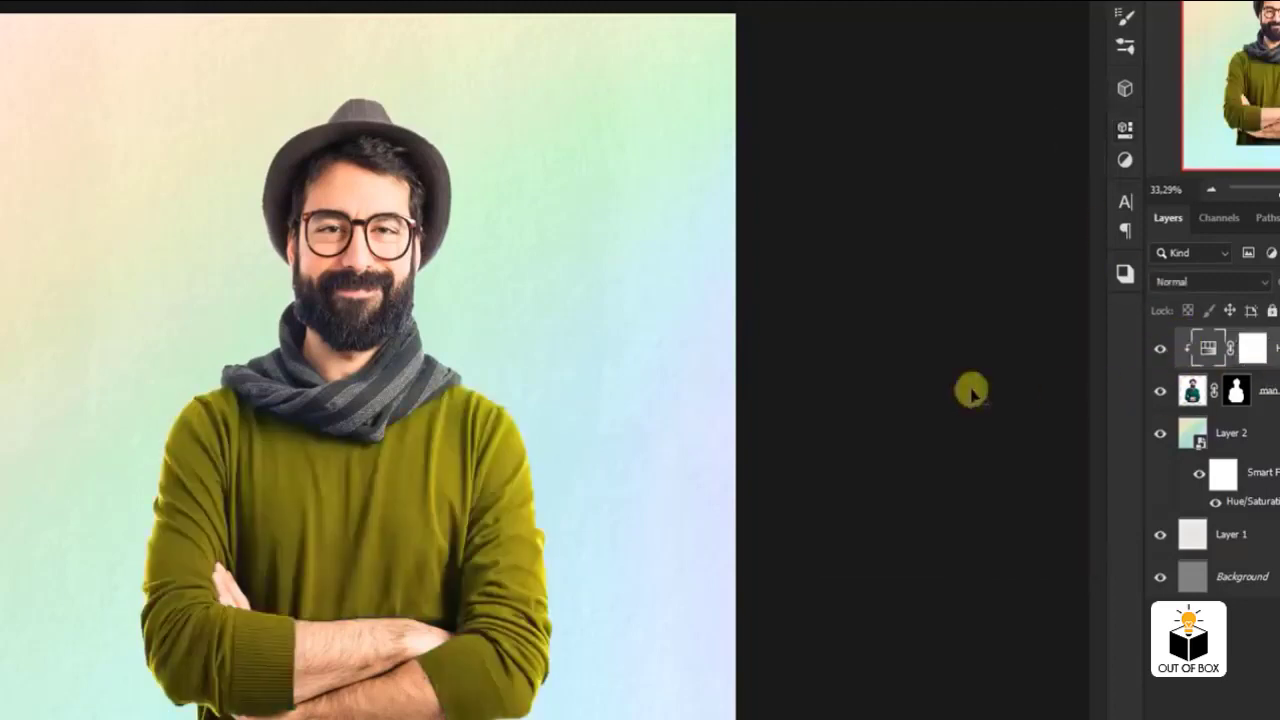
key("ctrl+minus")
key("ctrl+plus")
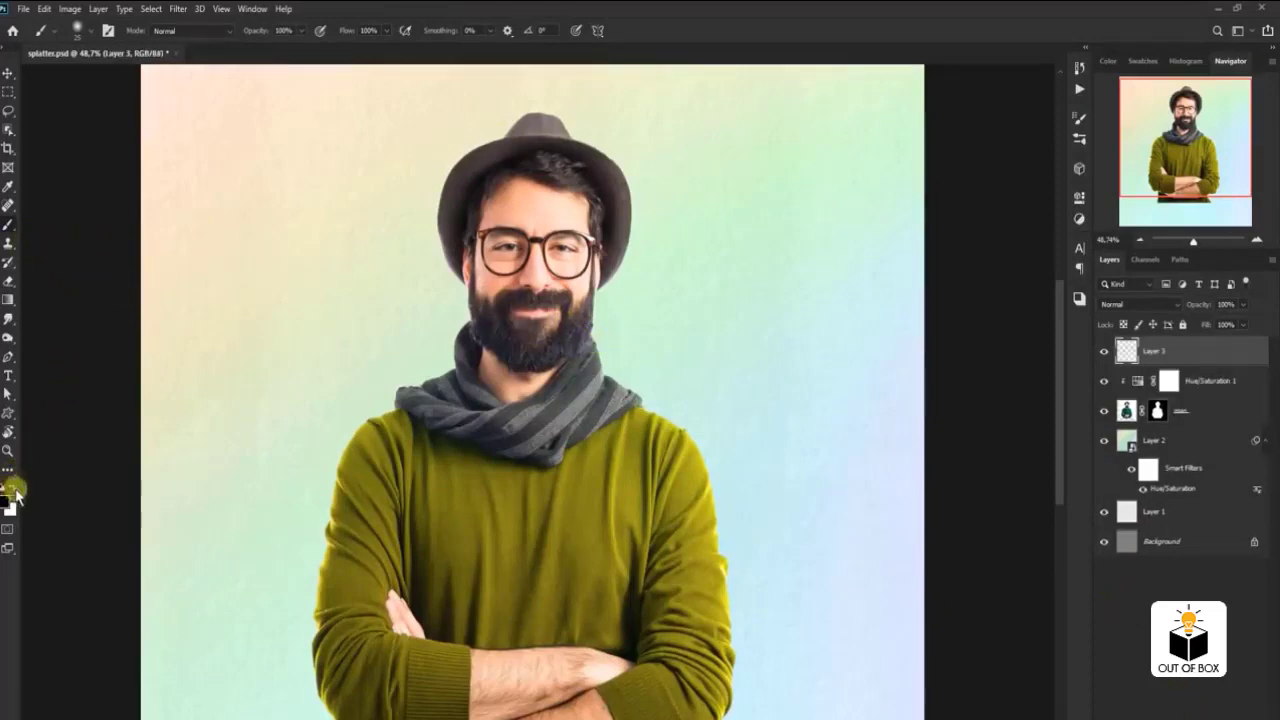
- Set the 25 px black brush to 95% hardness, undoing the test strokes beside the hat
right_click(8, 222)
left_click(40, 220)
right_click(414, 261)
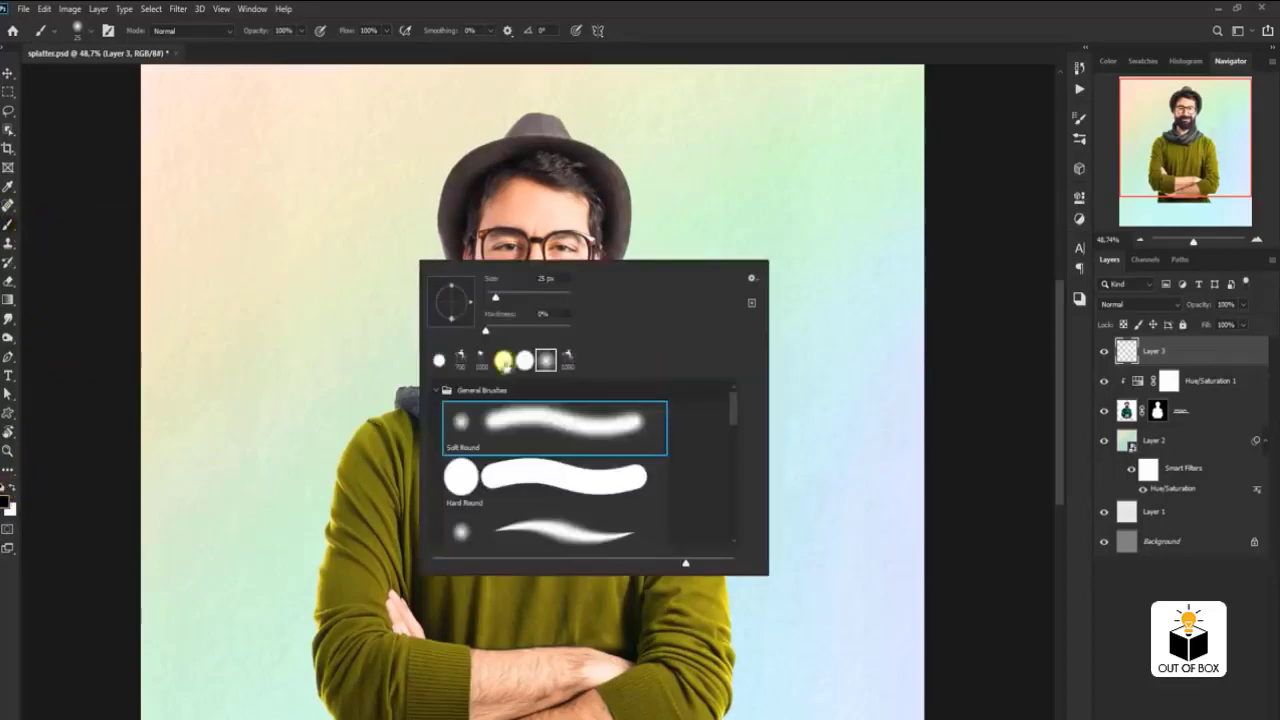
left_click(565, 330)
left_click_drag(676, 192, 690, 256)
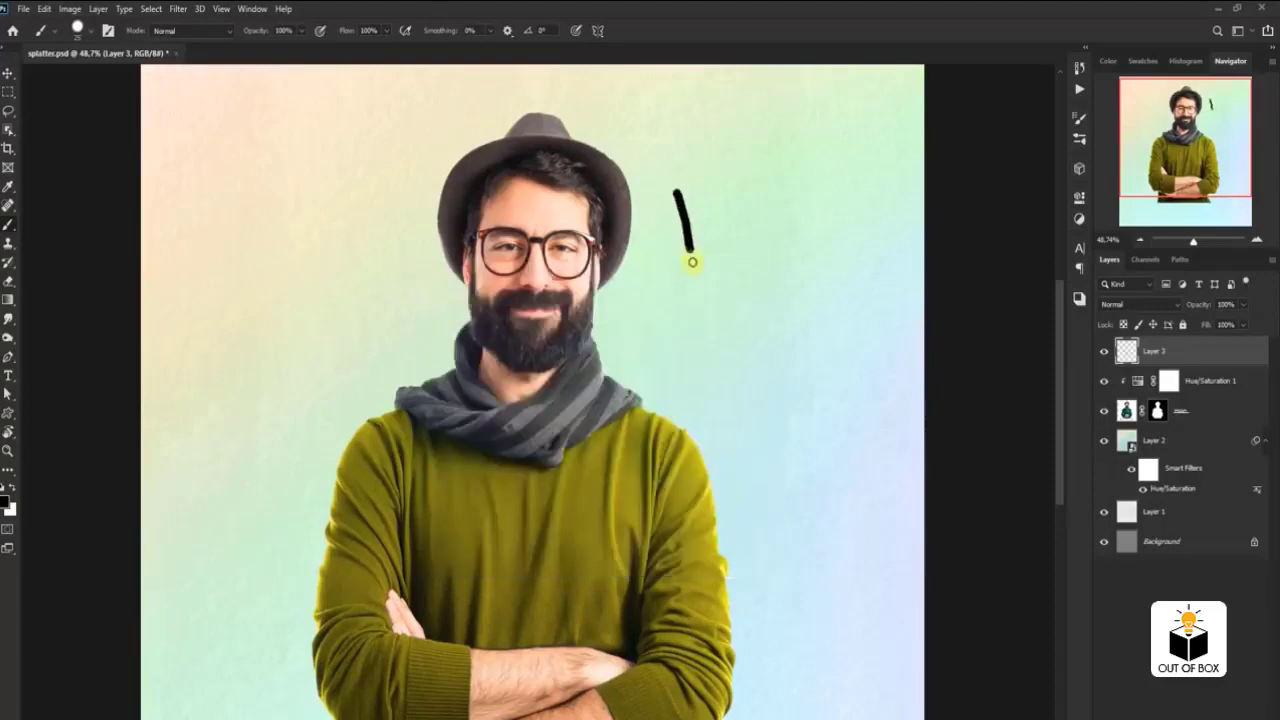
key("ctrl+z")
right_click(645, 249)
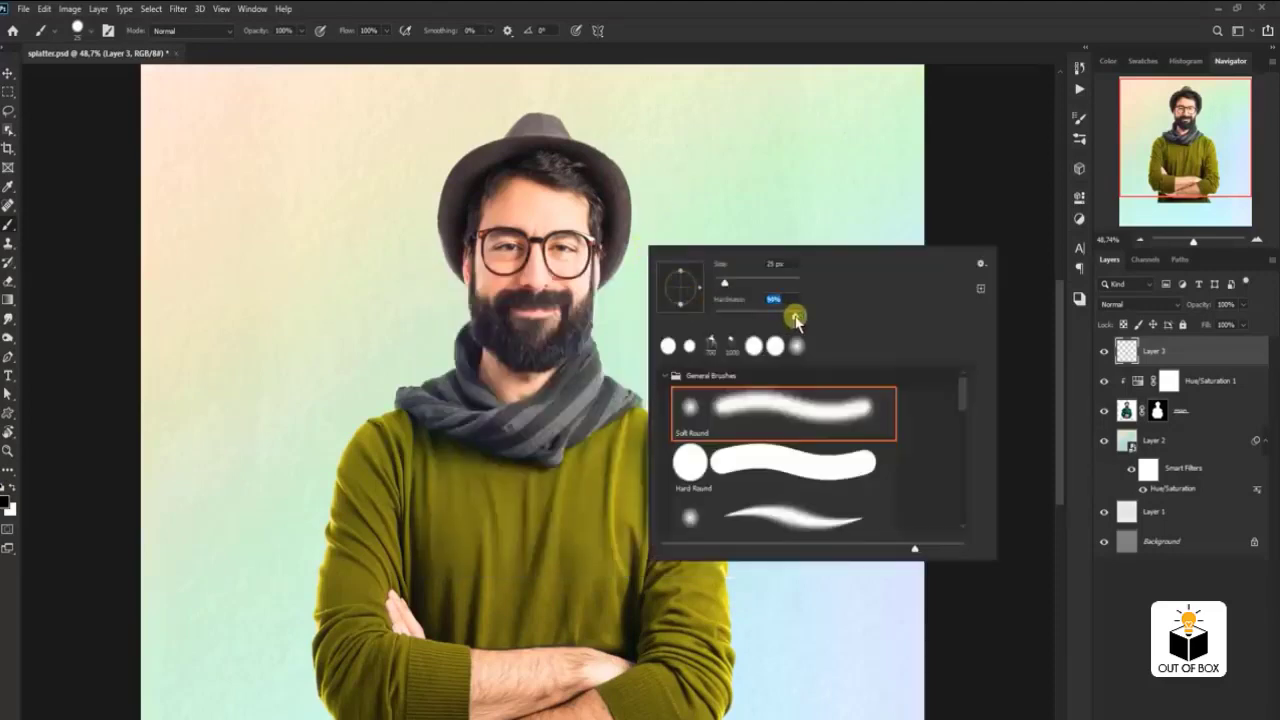
left_click(686, 214)
left_click_drag(655, 180, 684, 234)
key("ctrl+z")
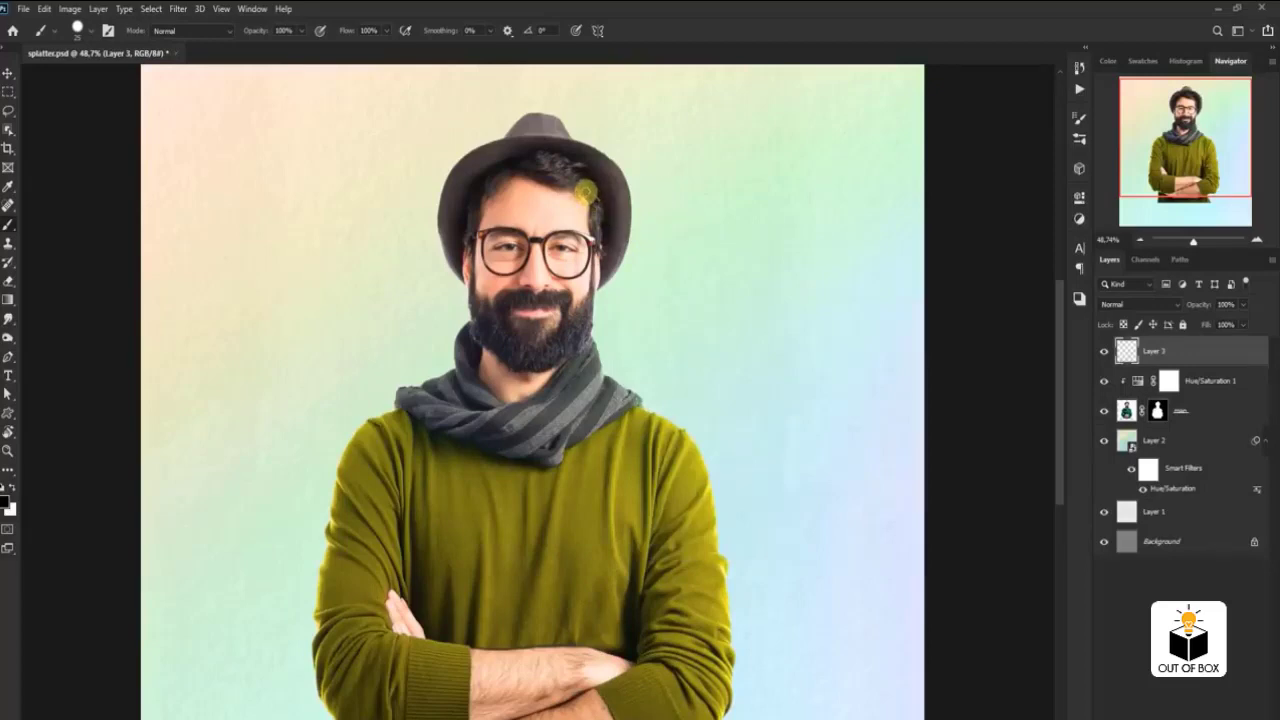
right_click(592, 190)
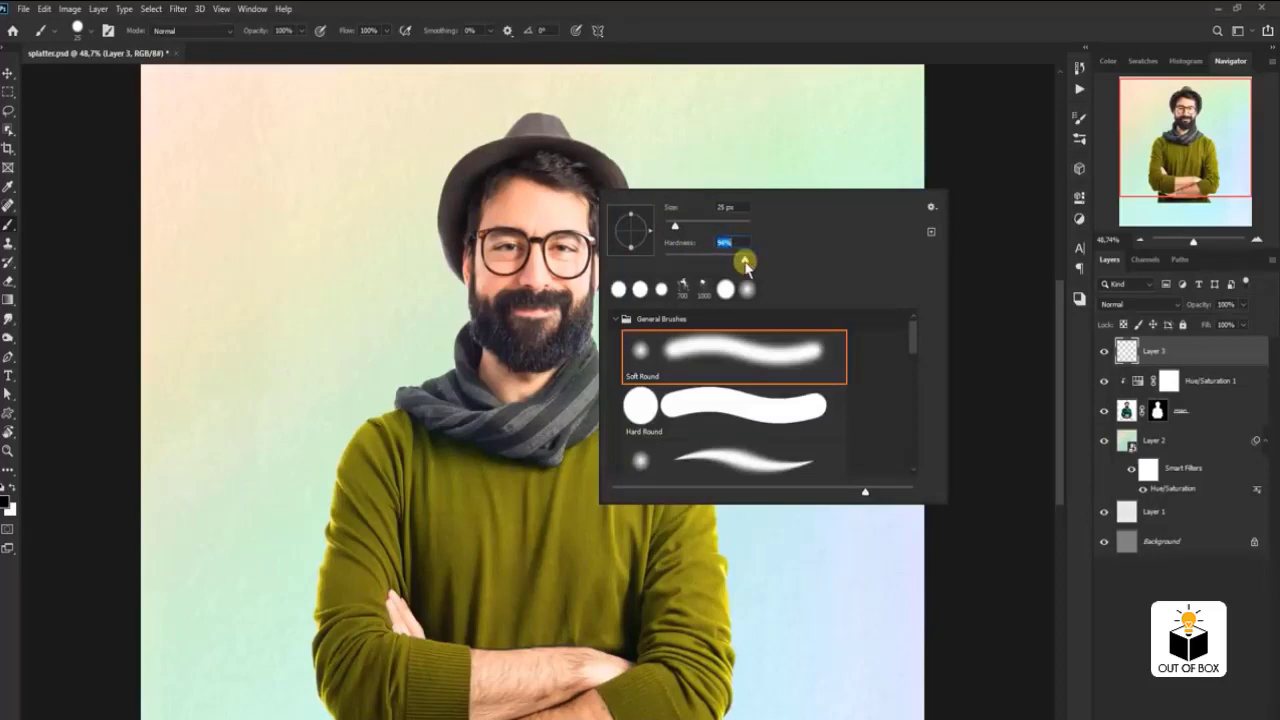
type("5")
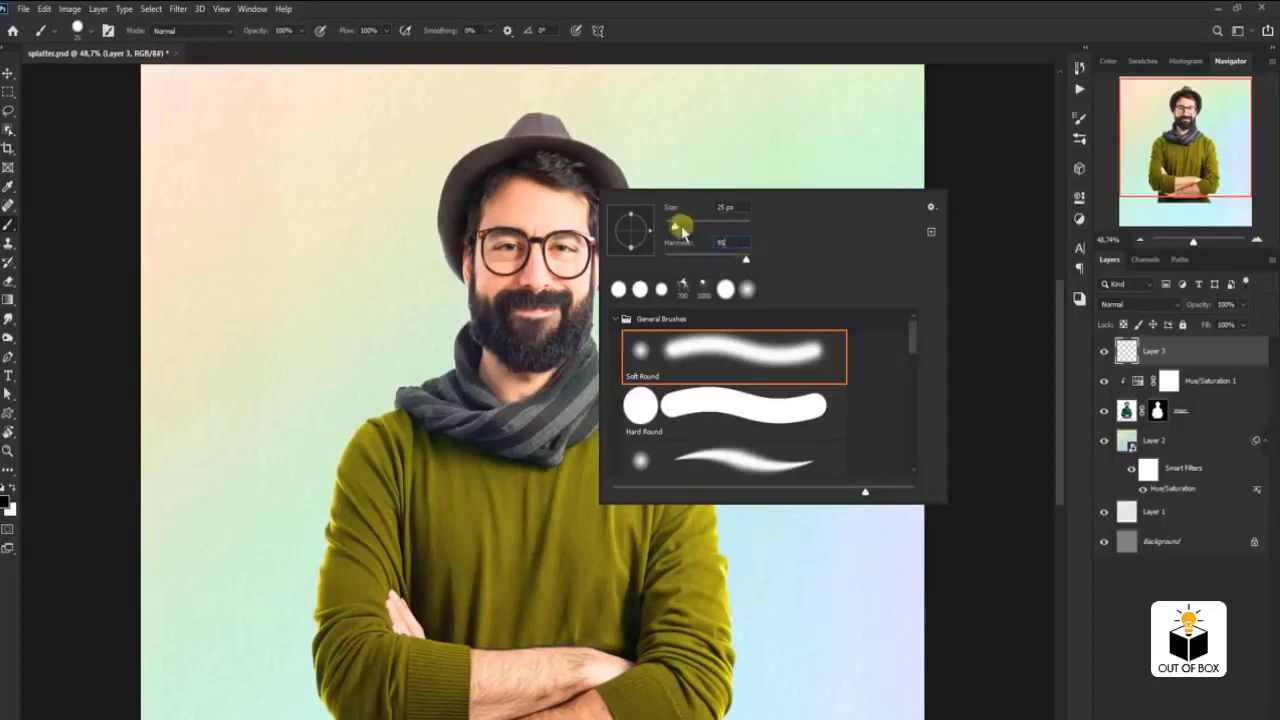
- Paint thick black outlines around the hat and down the beard's right edge, undoing stray strokes
left_click_drag(649, 154, 658, 172)
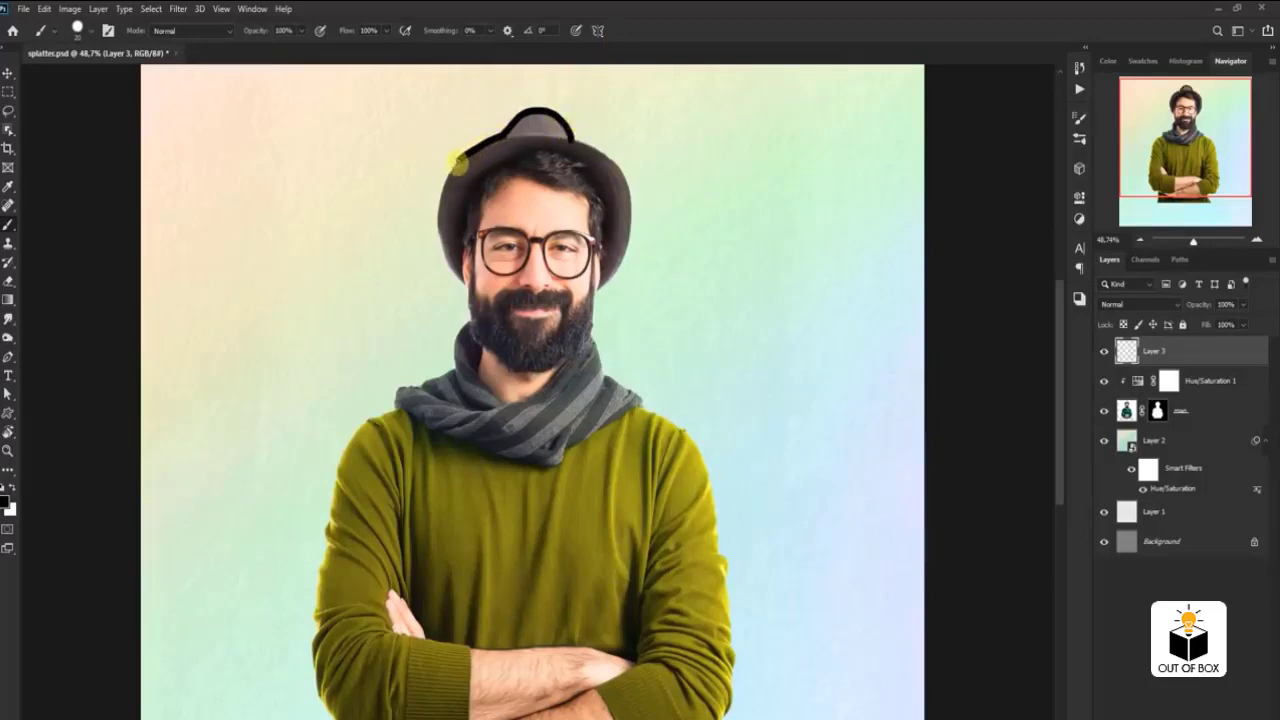
left_click_drag(437, 204, 436, 229)
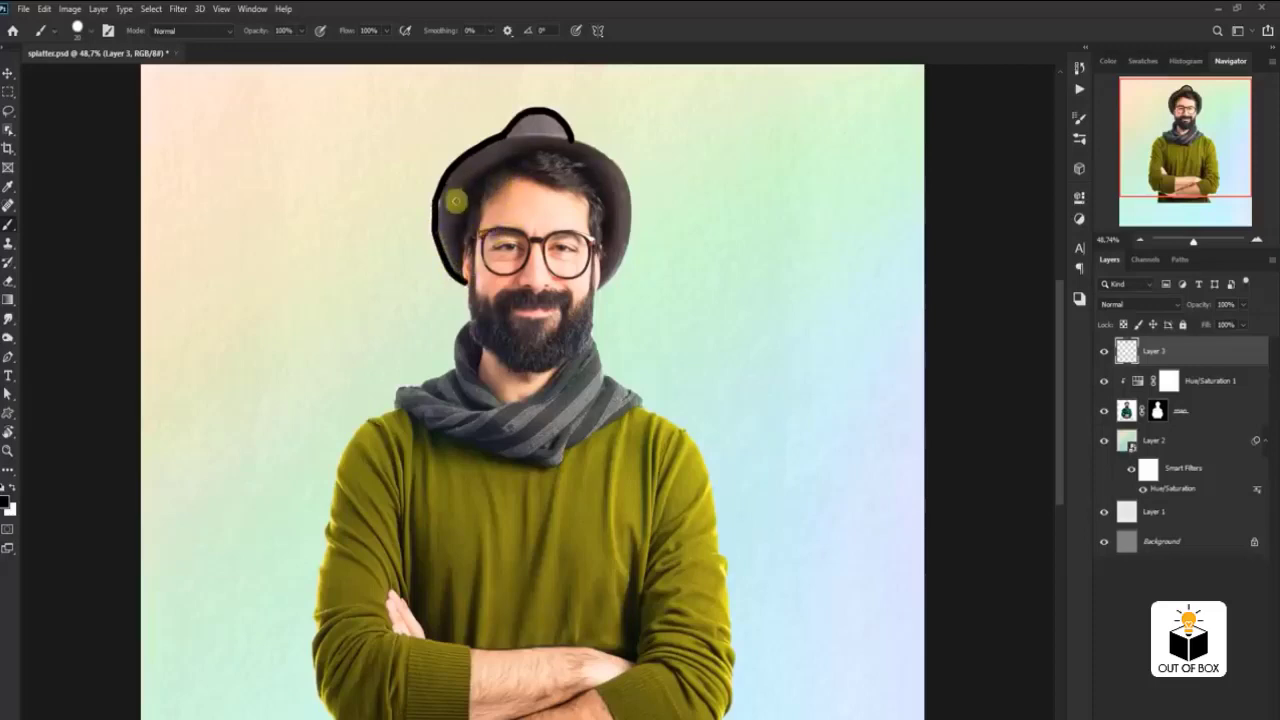
key("ctrl+z")
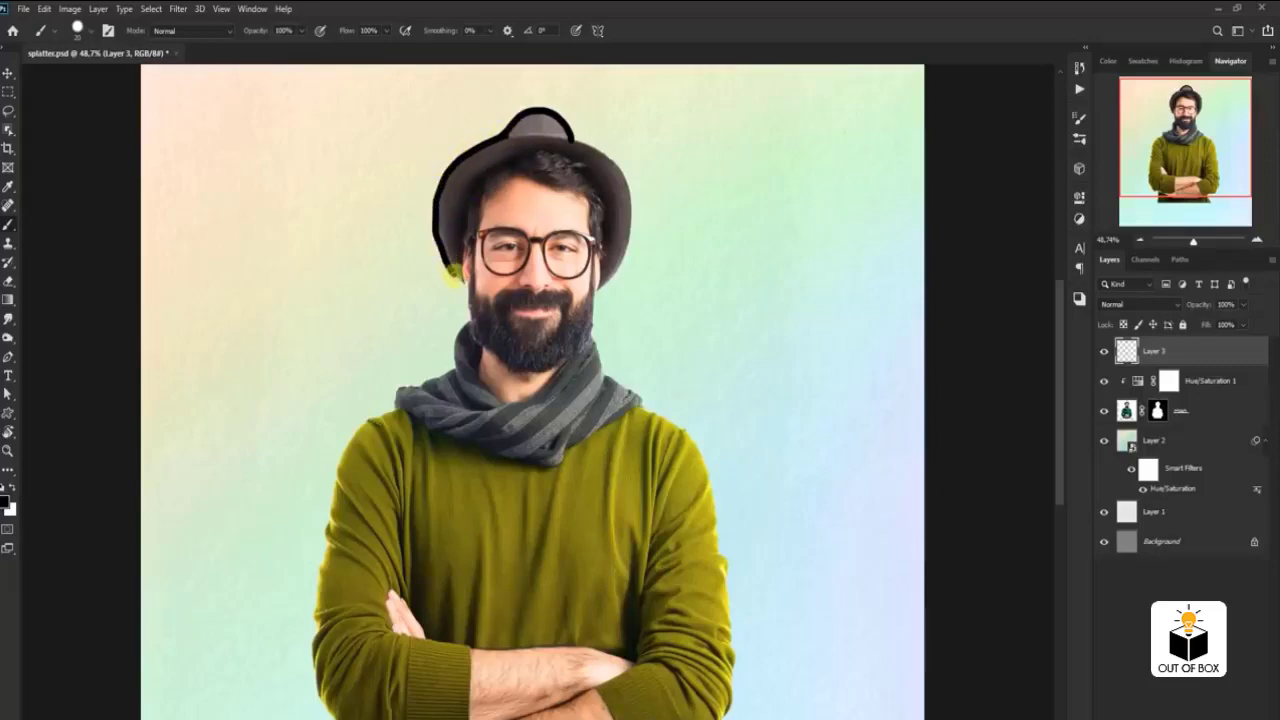
left_click_drag(462, 290, 467, 293)
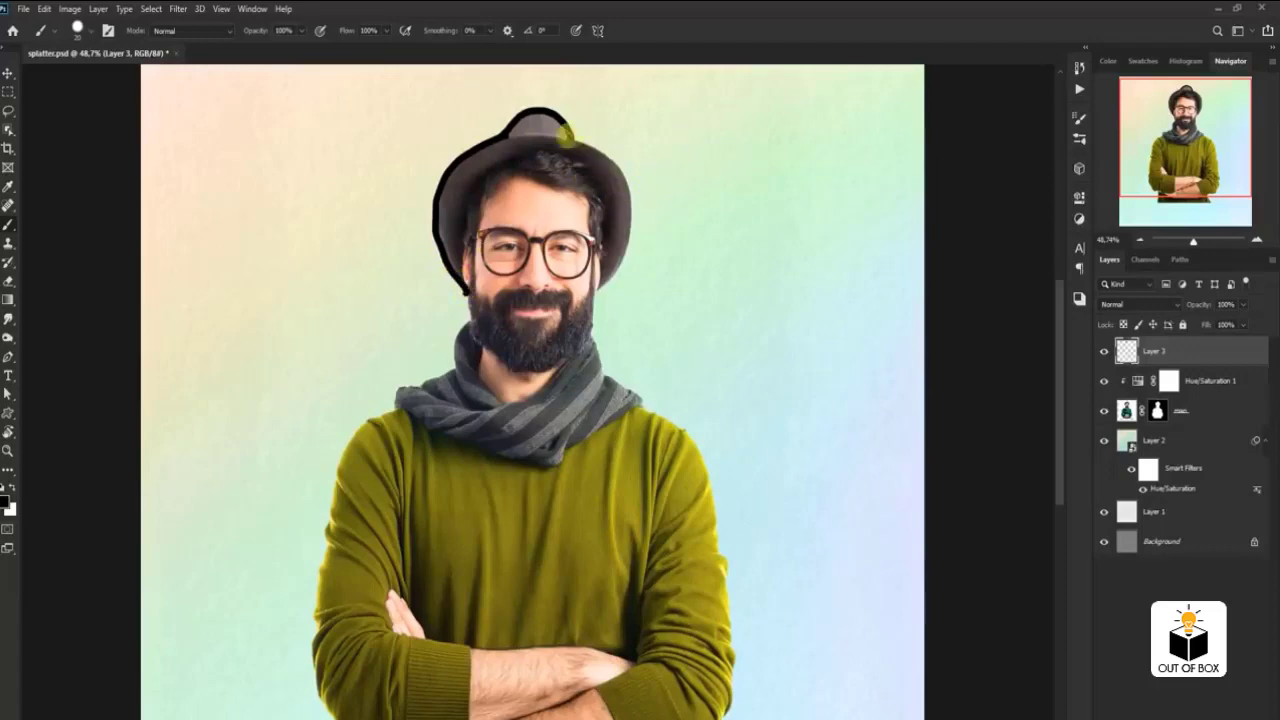
left_click_drag(551, 136, 619, 172)
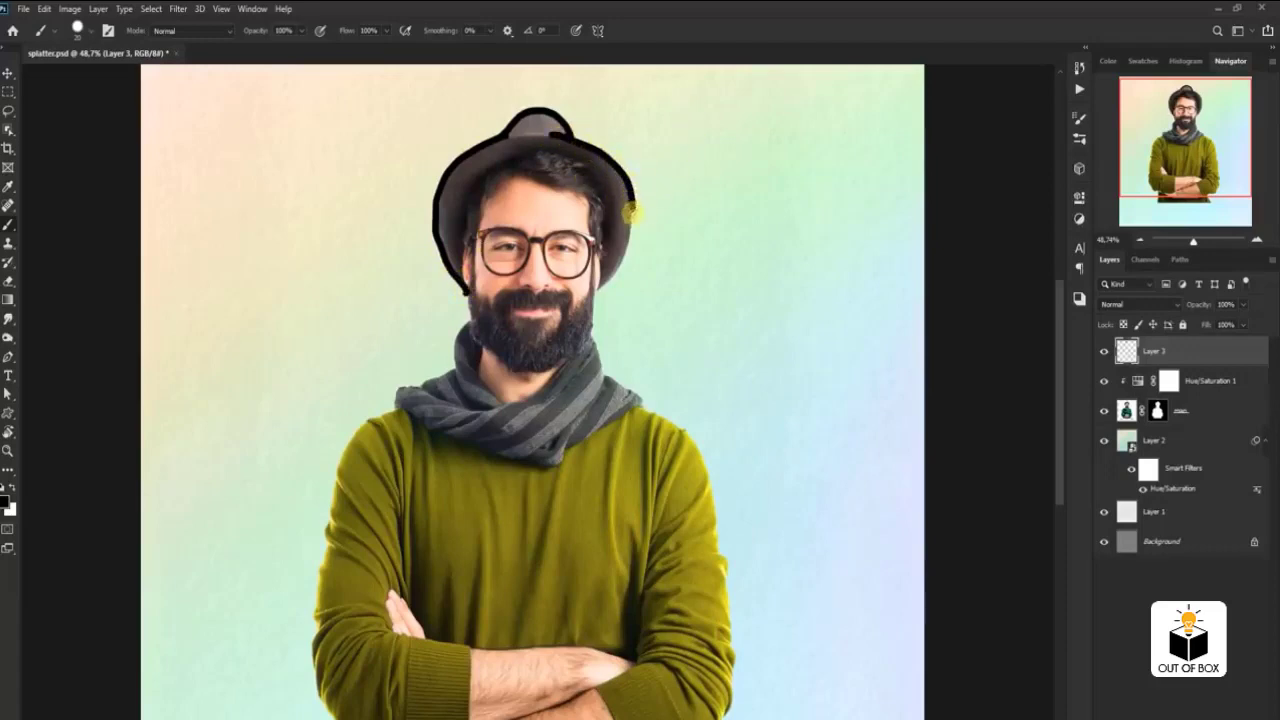
left_click_drag(624, 253, 599, 297)
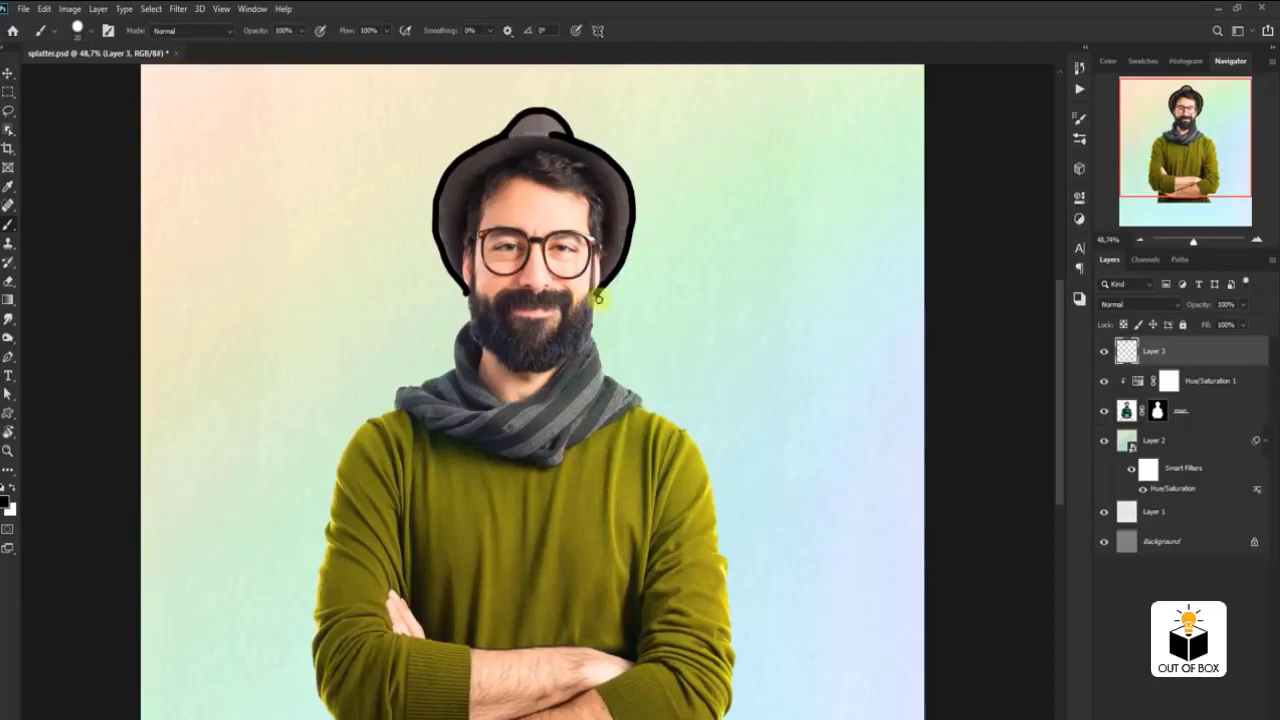
left_click_drag(593, 344, 613, 375)
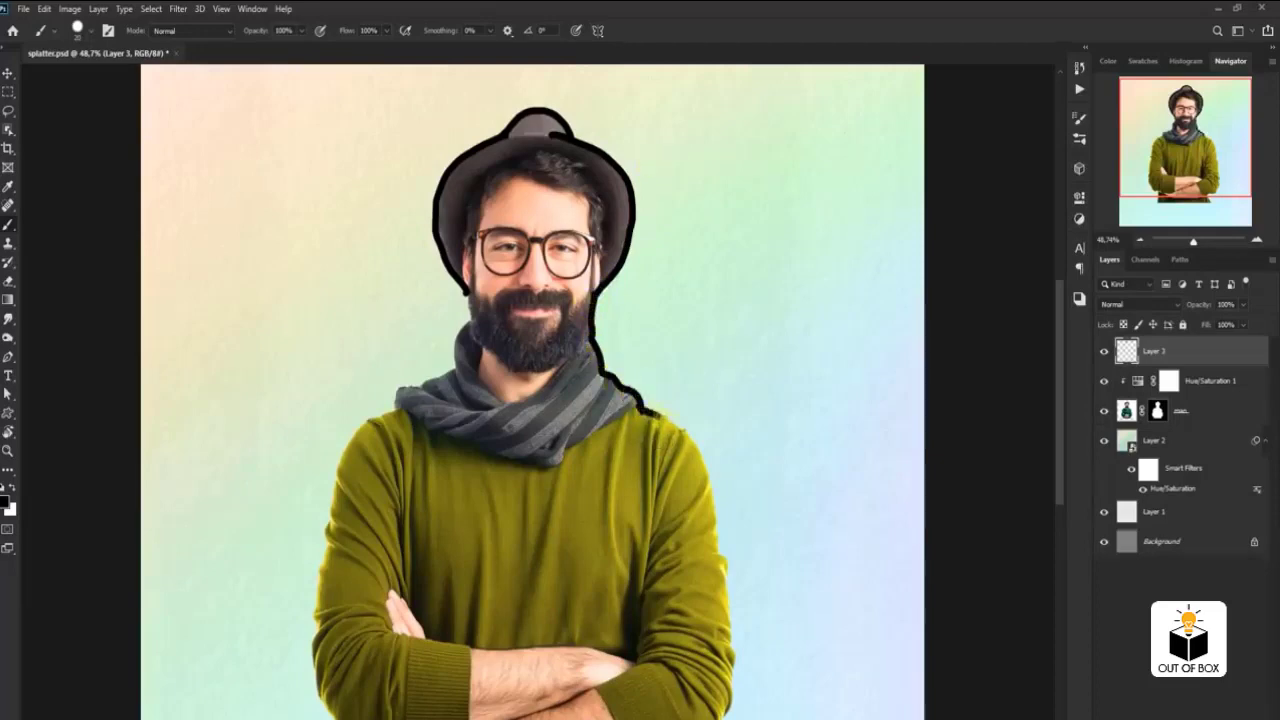
left_click_drag(645, 408, 700, 447)
key("ctrl+z")
- Outline the scarf edge, the left cheek down to the scarf, and the left elbow
left_click_drag(632, 400, 670, 412)
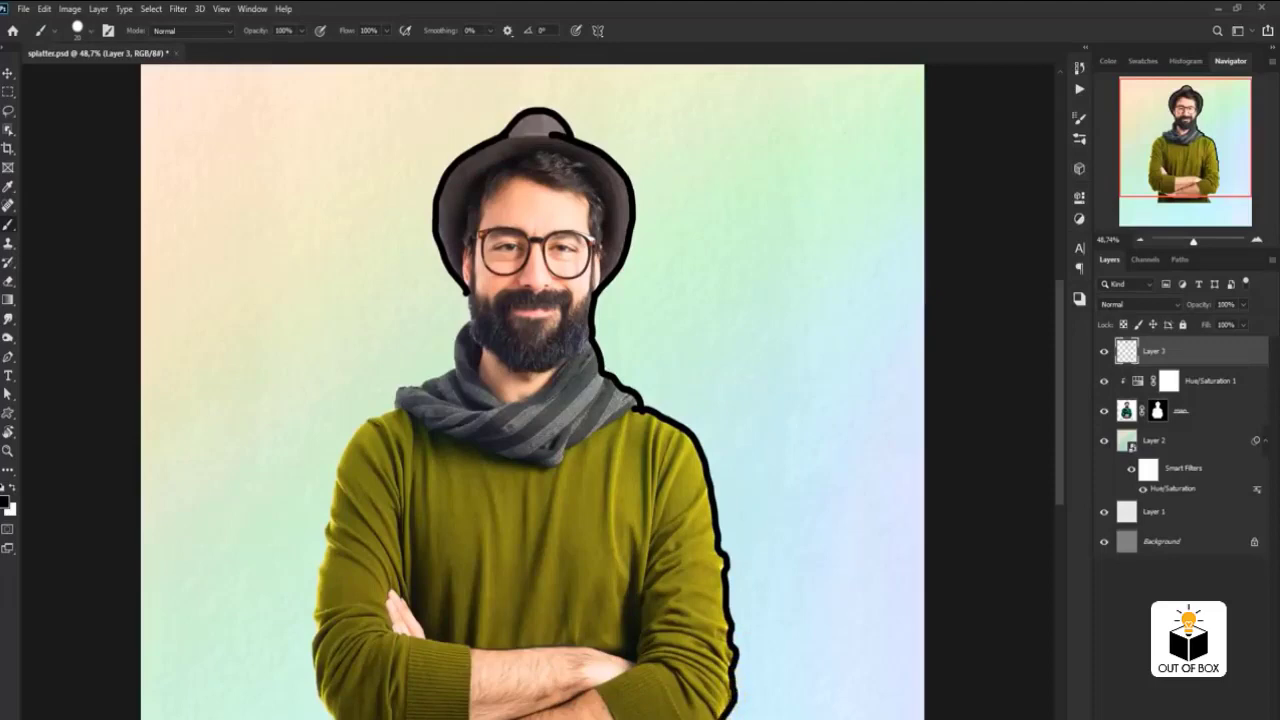
left_click_drag(692, 607, 745, 507)
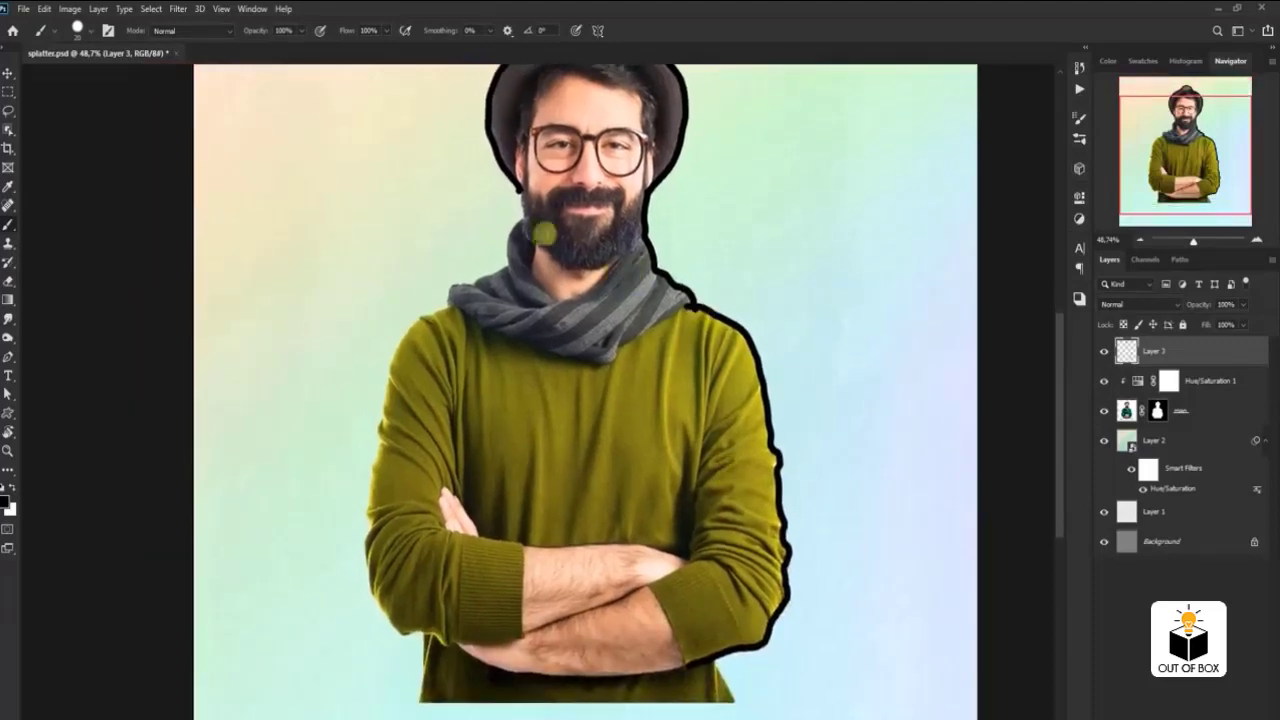
left_click_drag(519, 187, 380, 415)
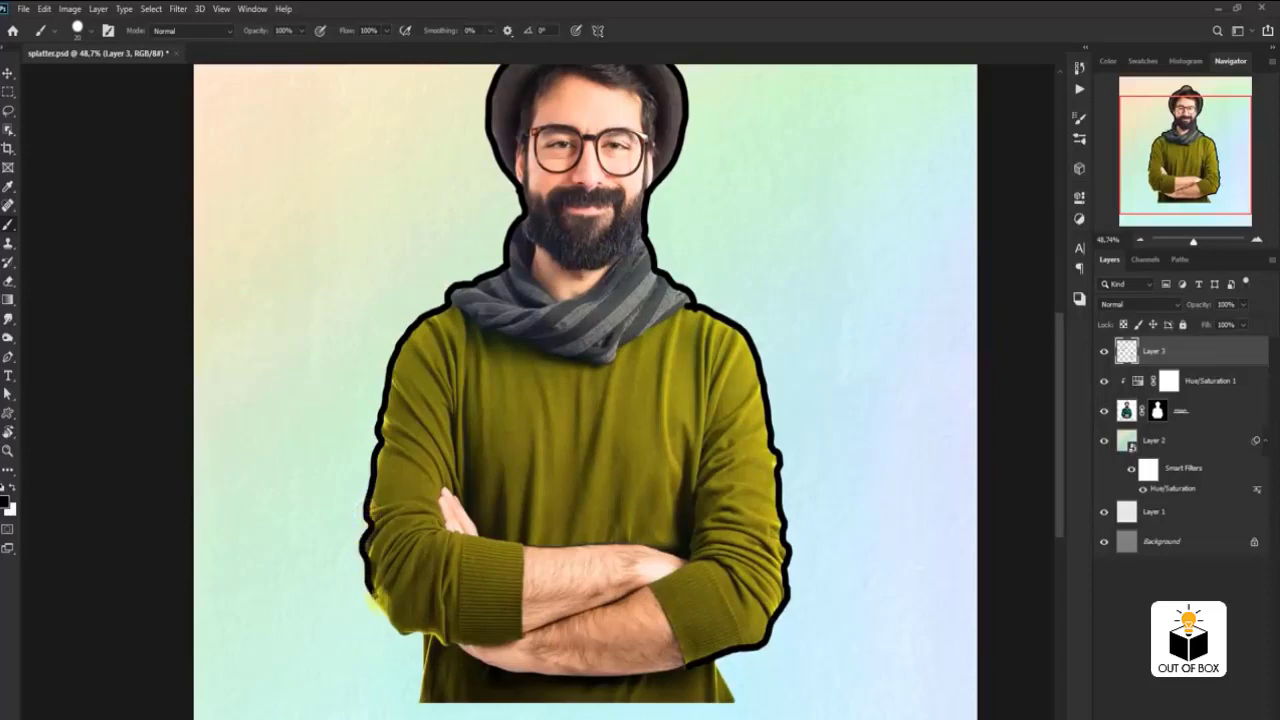
left_click_drag(390, 623, 510, 618)
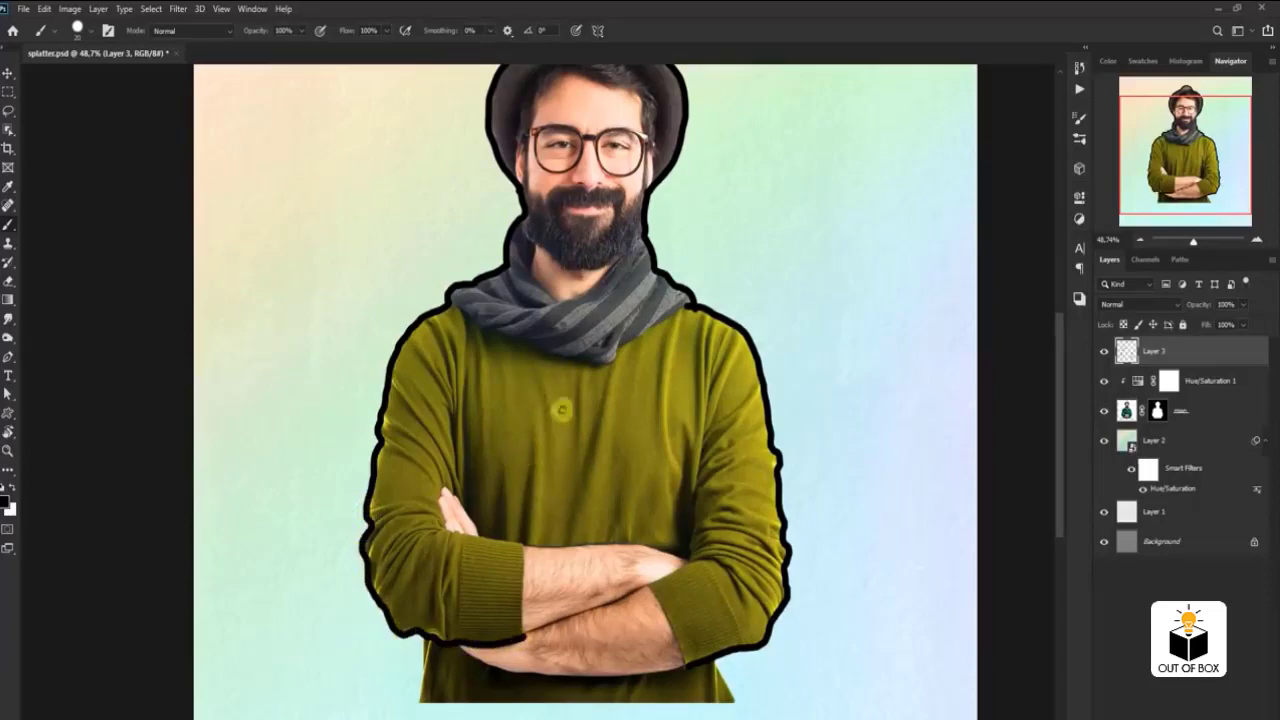
left_click_drag(629, 286, 611, 388)
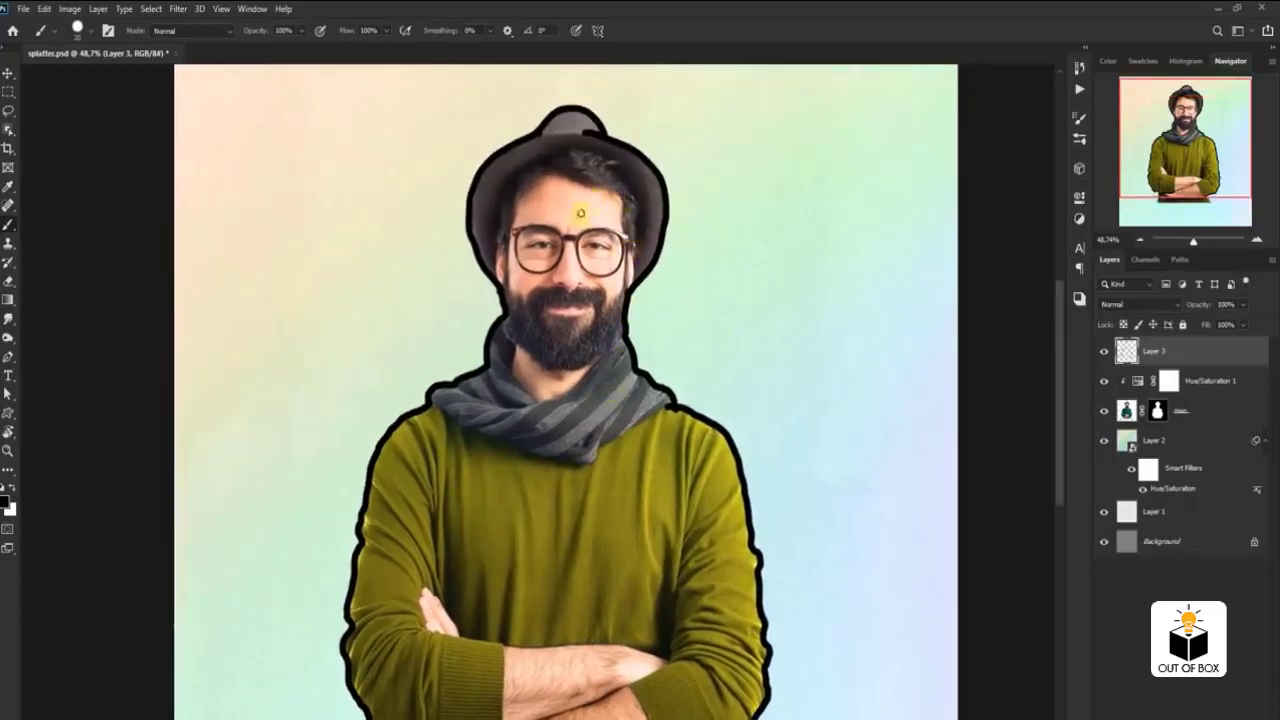
left_click_drag(565, 436, 589, 326)
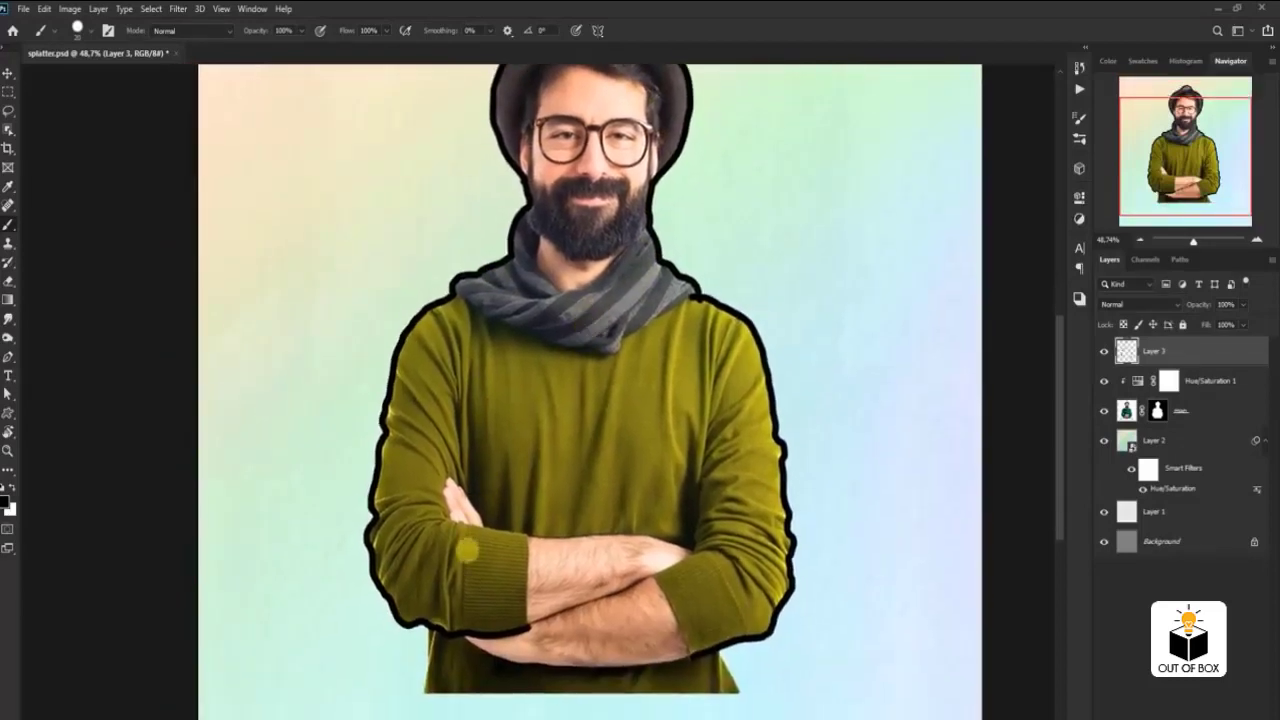
- Draw black lines along both sleeve cuffs and fold lines on each sleeve
mouse_move(464, 630)
left_mouse_down()
mouse_move(465, 519)
mouse_move(515, 524)
mouse_move(528, 633)
left_mouse_up()
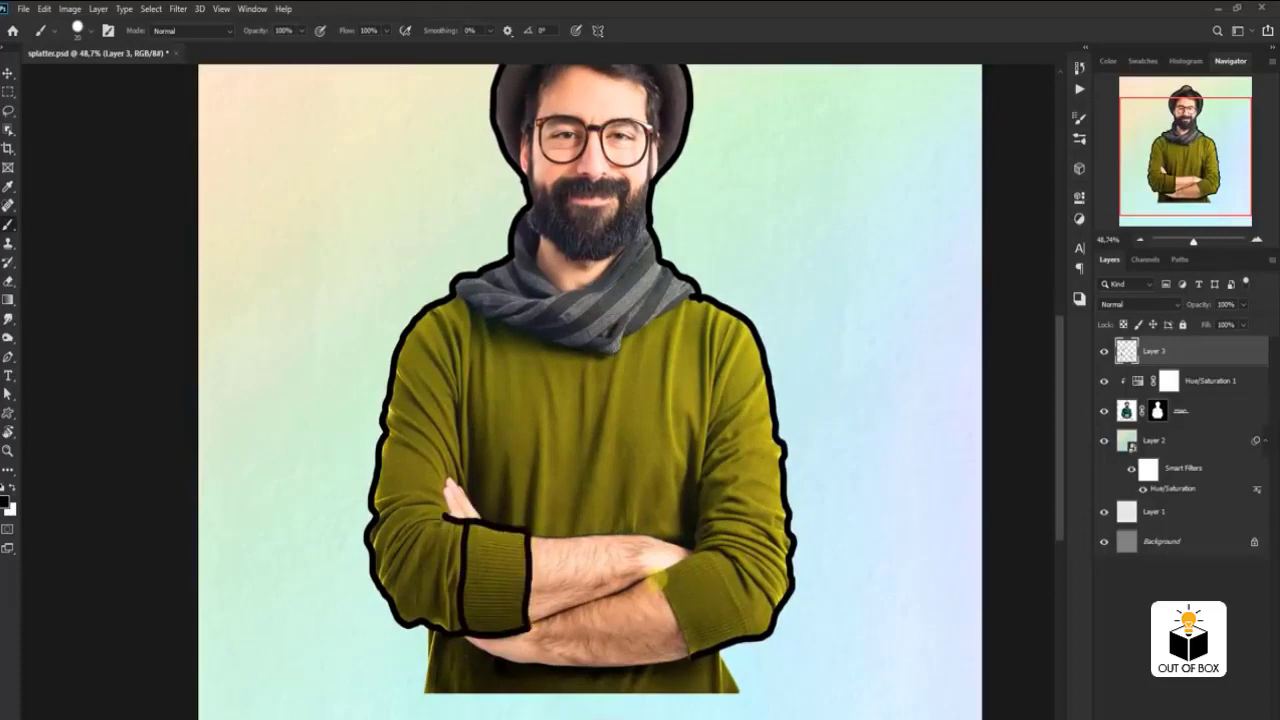
left_click_drag(658, 578, 702, 662)
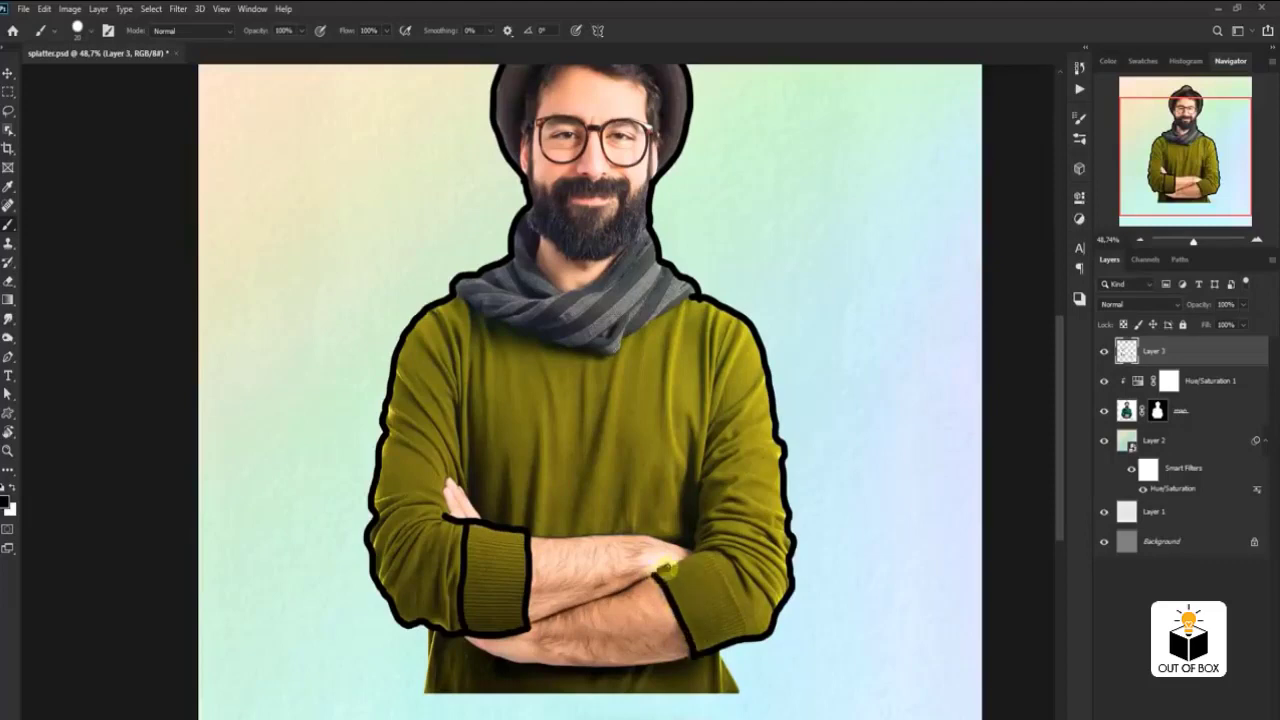
mouse_move(666, 568)
left_mouse_down()
mouse_move(724, 552)
mouse_move(752, 638)
left_mouse_up()
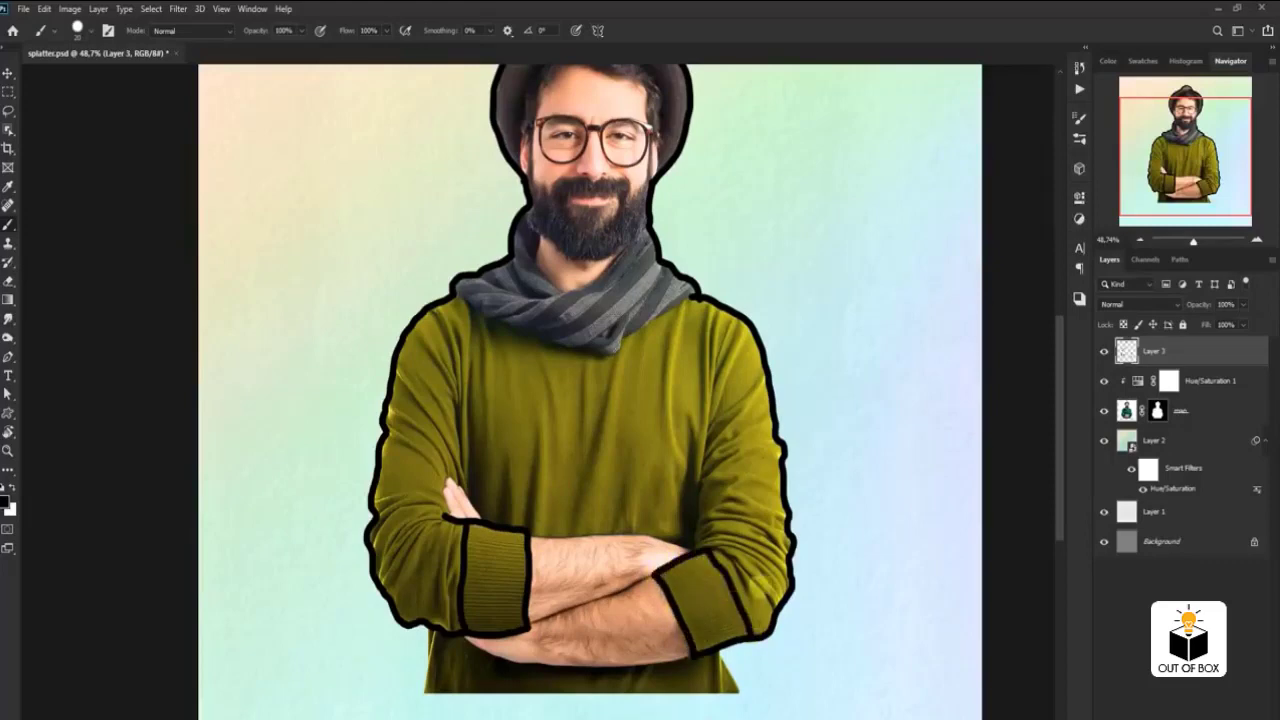
left_click_drag(698, 540, 708, 422)
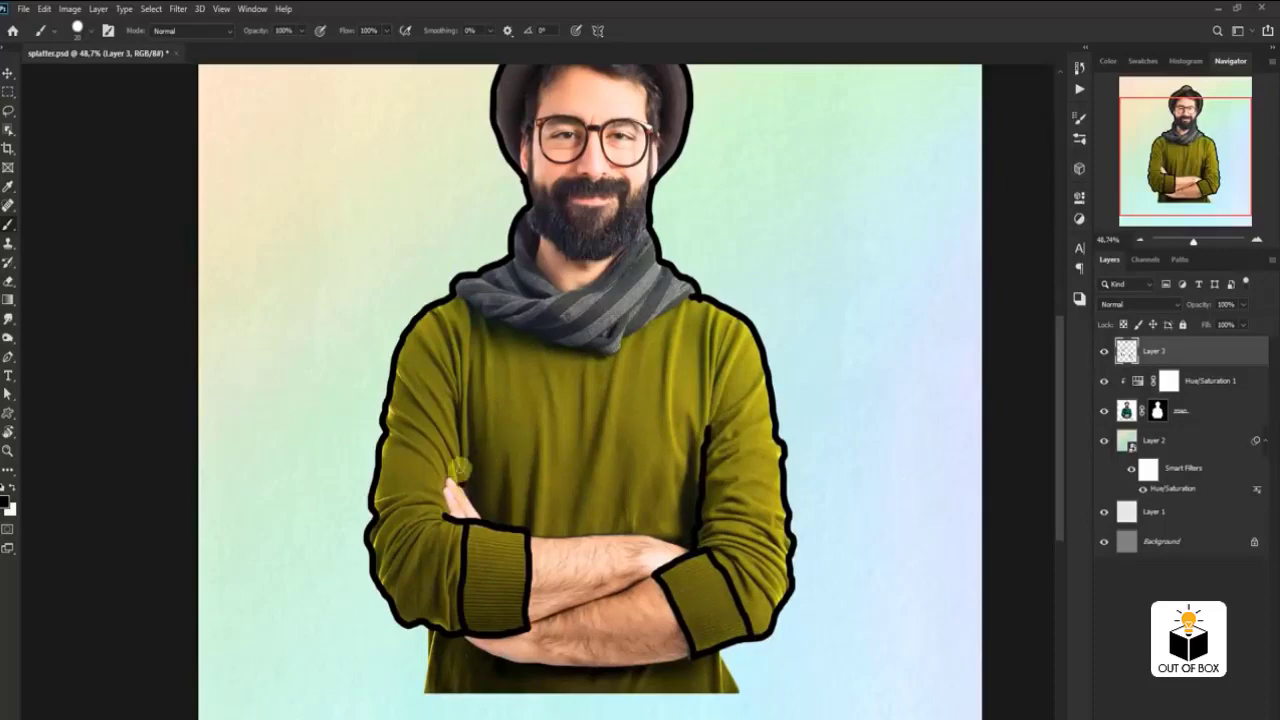
left_click_drag(460, 467, 458, 396)
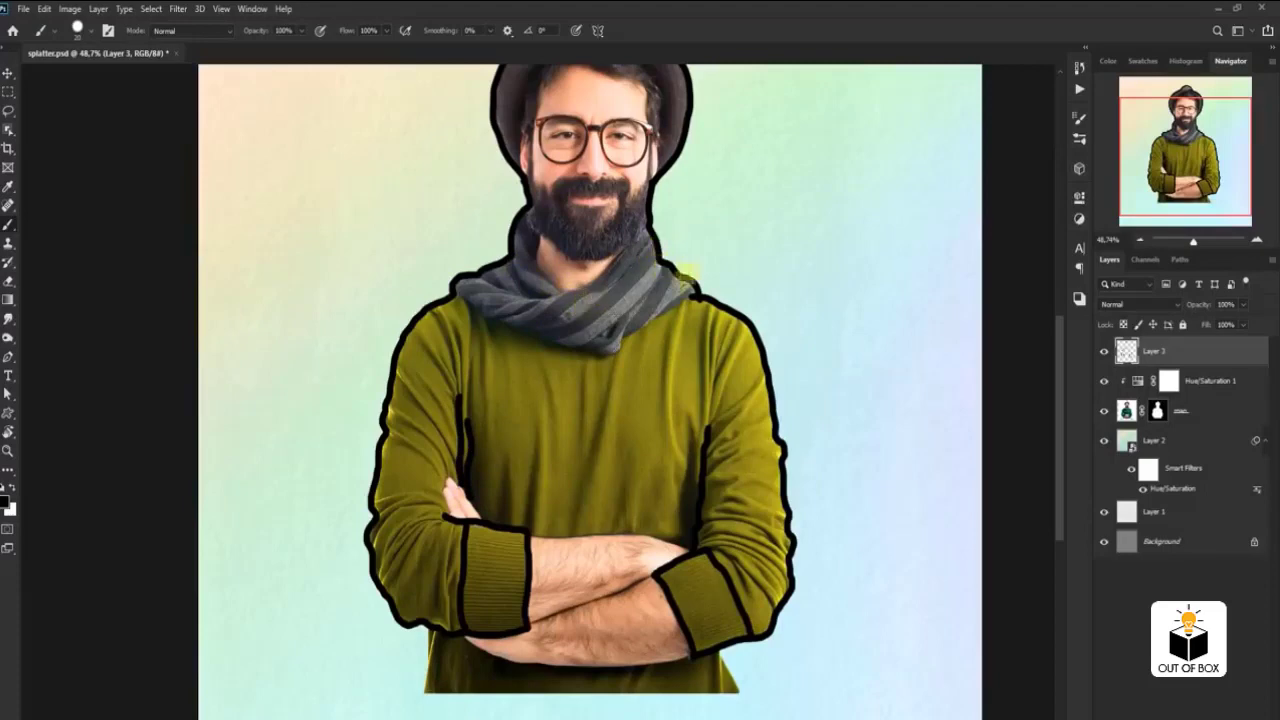
- Outline the lower edge of the scarf with a black brush stroke
left_click_drag(695, 290, 590, 346)
right_click(590, 348)
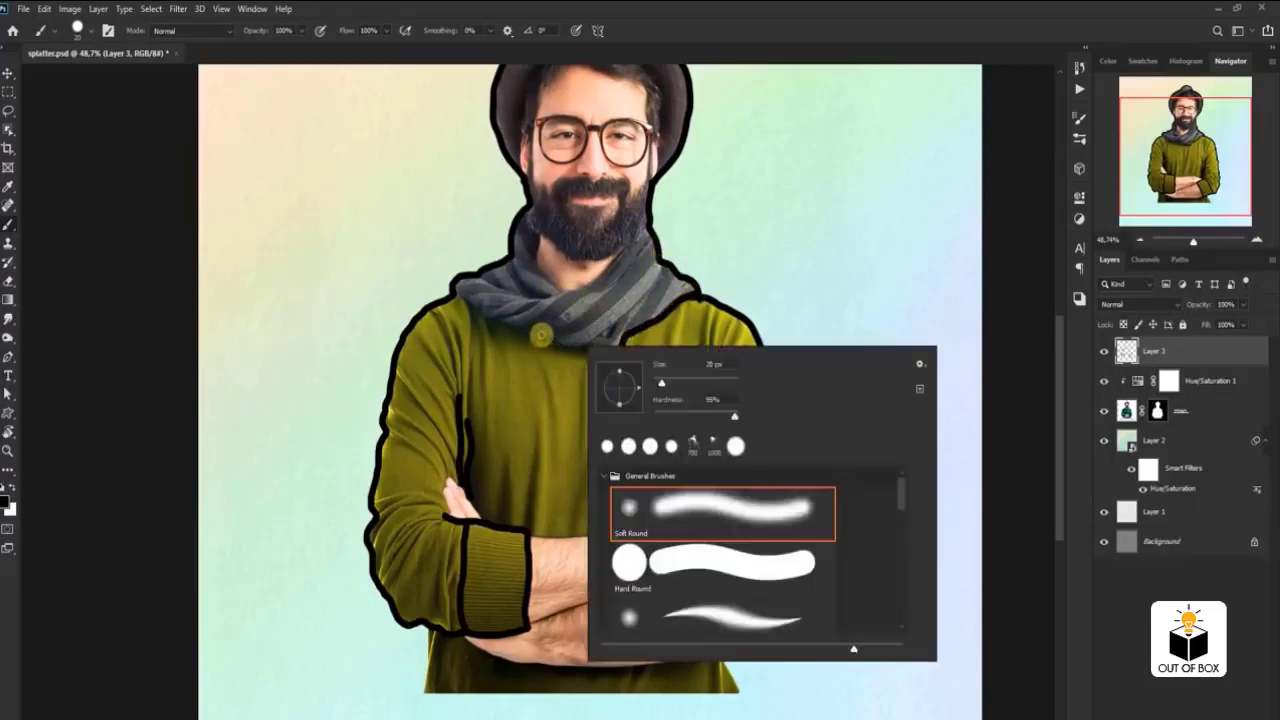
key("Escape")
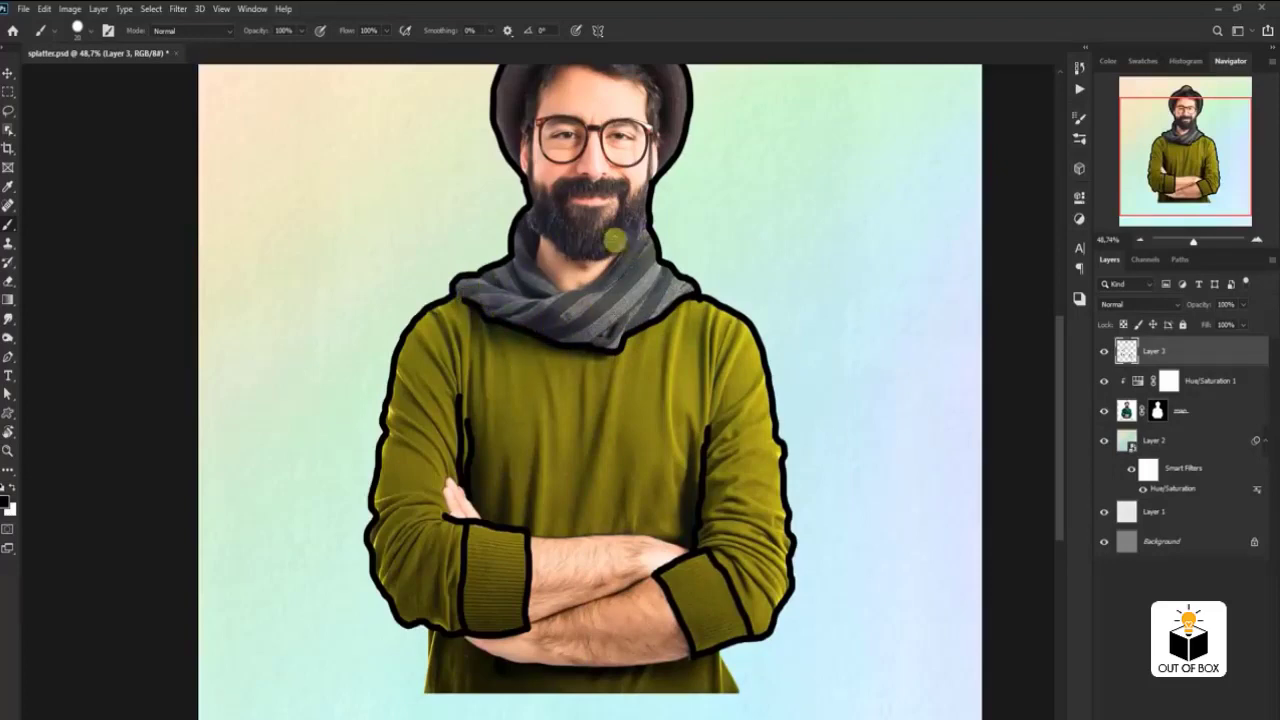
mouse_move(633, 331)
left_mouse_down()
mouse_move(610, 411)
mouse_move(613, 391)
left_mouse_up()
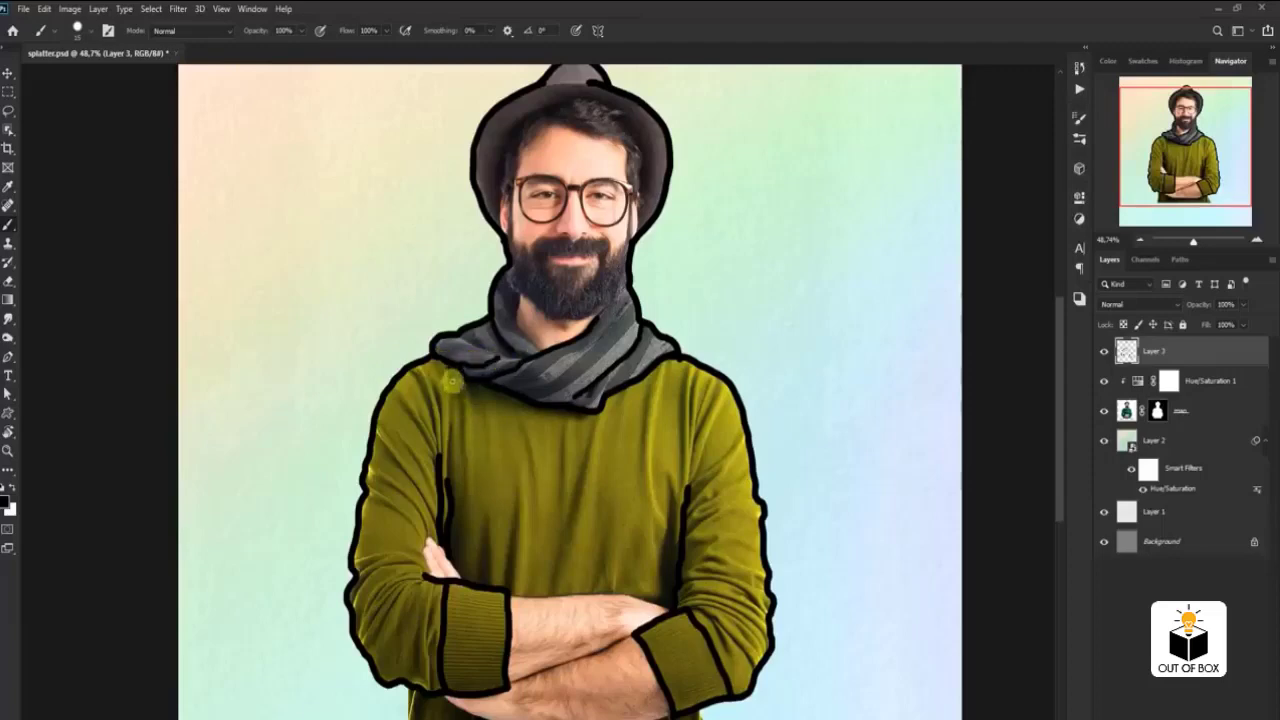
- Paint black fold lines down the left shoulder, left sleeve and sweater chest
mouse_move(416, 372)
left_mouse_down()
mouse_move(438, 444)
mouse_move(434, 690)
left_mouse_up()
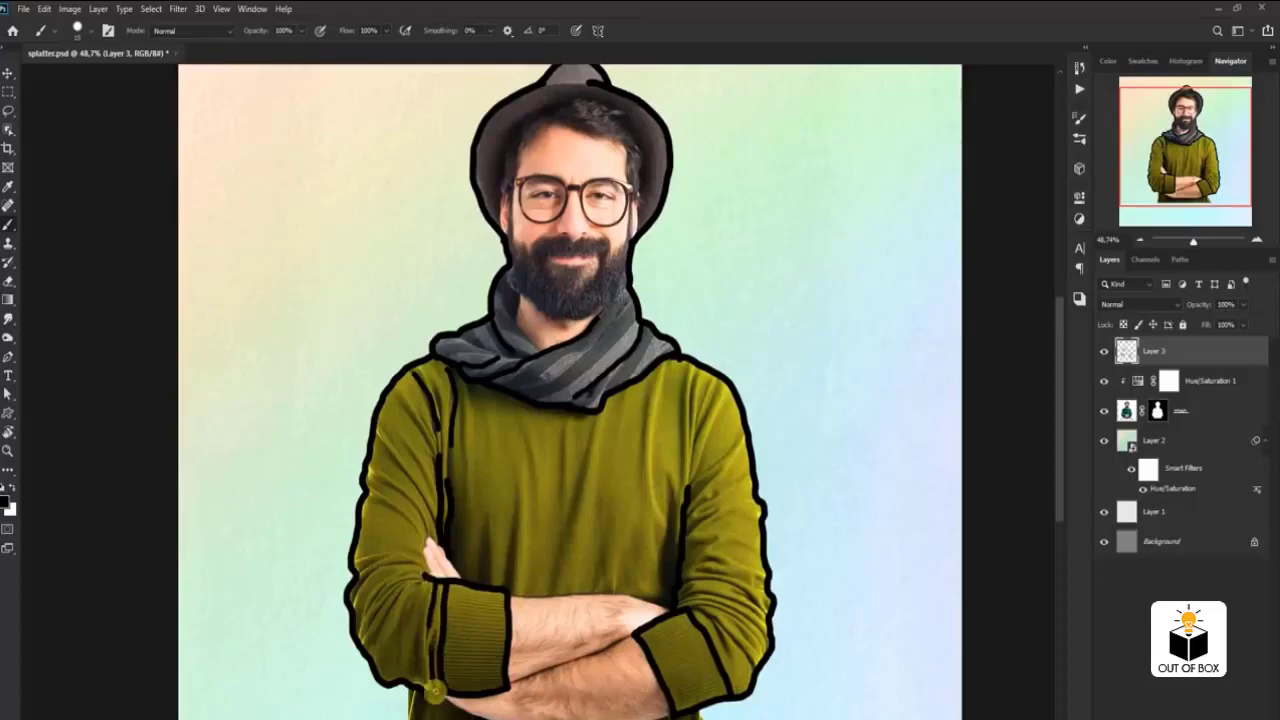
mouse_move(374, 630)
left_mouse_down()
mouse_move(380, 570)
mouse_move(426, 558)
left_mouse_up()
mouse_move(385, 446)
left_mouse_down()
mouse_move(432, 490)
mouse_move(433, 512)
mouse_move(414, 528)
left_mouse_up()
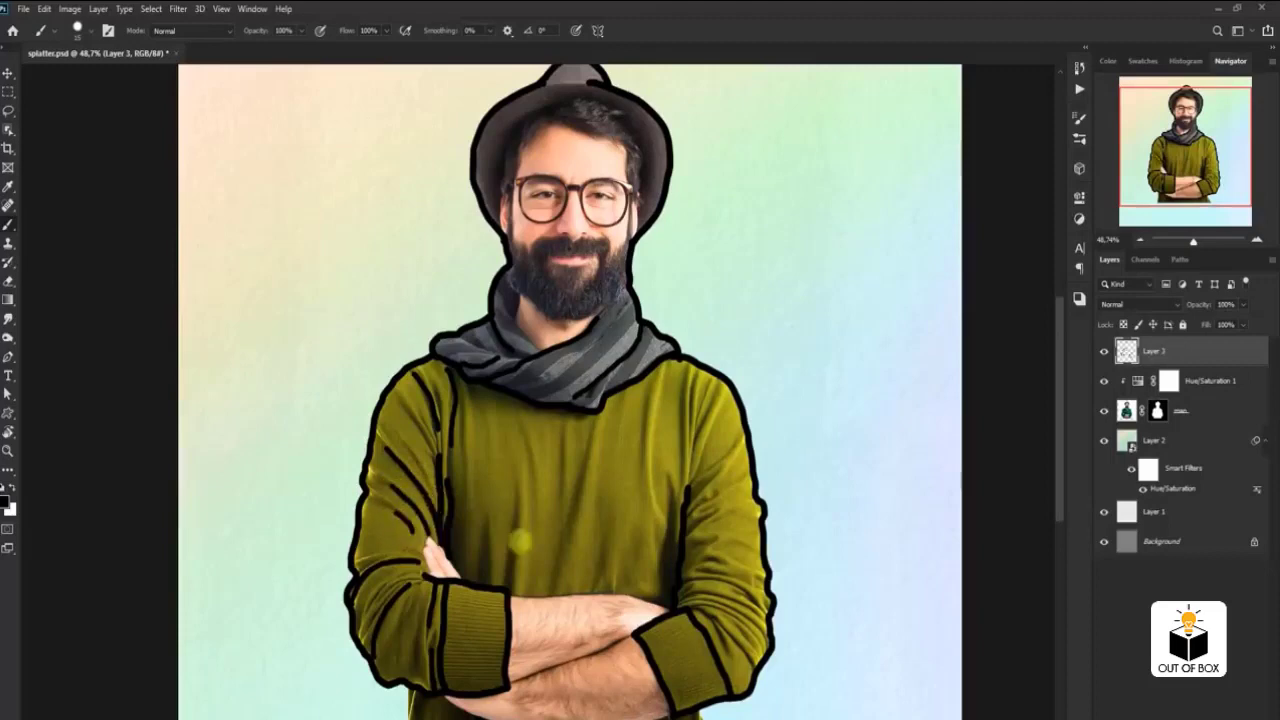
mouse_move(514, 518)
left_mouse_down()
mouse_move(510, 556)
mouse_move(483, 553)
left_mouse_up()
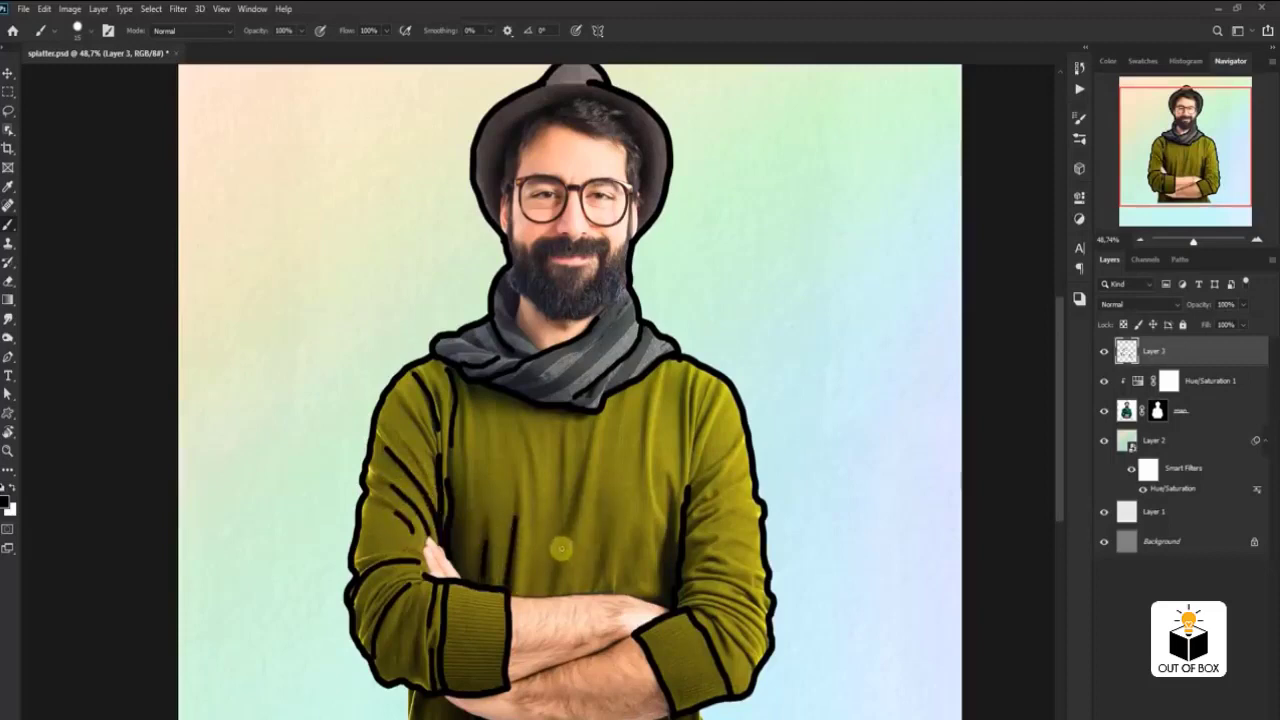
mouse_move(588, 428)
left_mouse_down()
mouse_move(568, 522)
mouse_move(557, 486)
left_mouse_up()
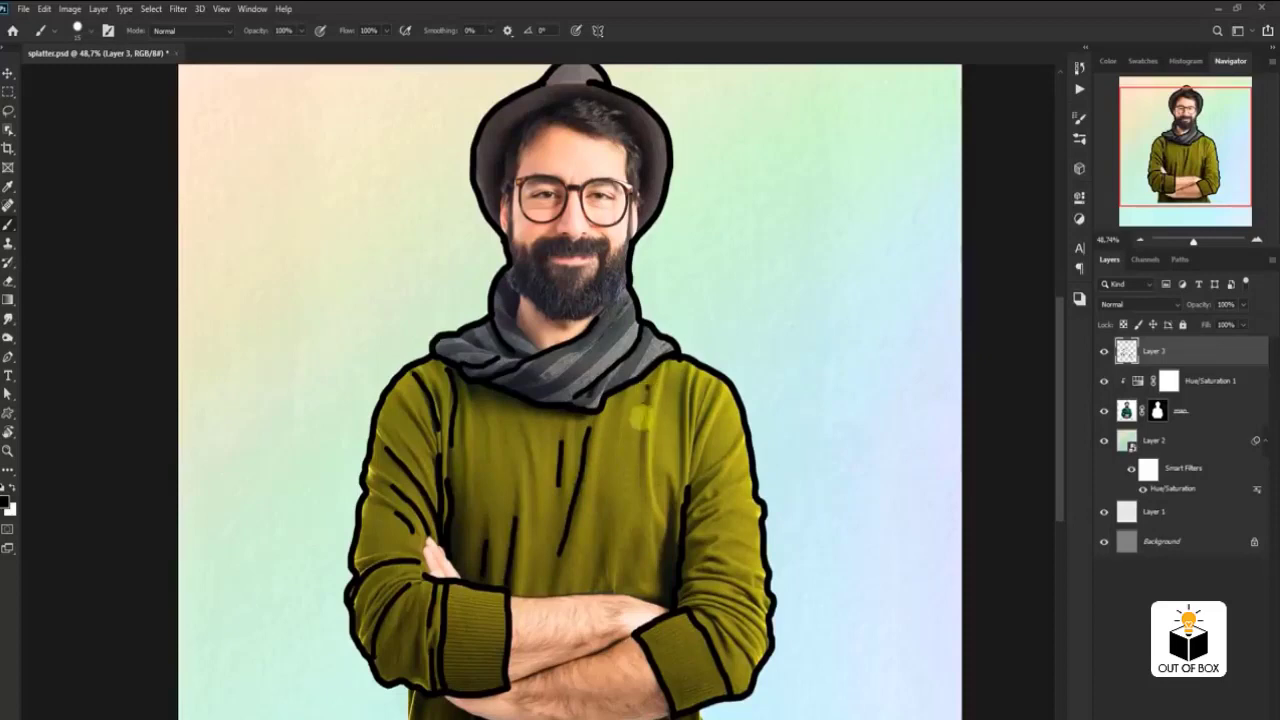
left_click_drag(639, 415, 640, 495)
- Add vertical fold lines on the right chest and strokes along the right forearm sleeve
left_click_drag(602, 562, 600, 578)
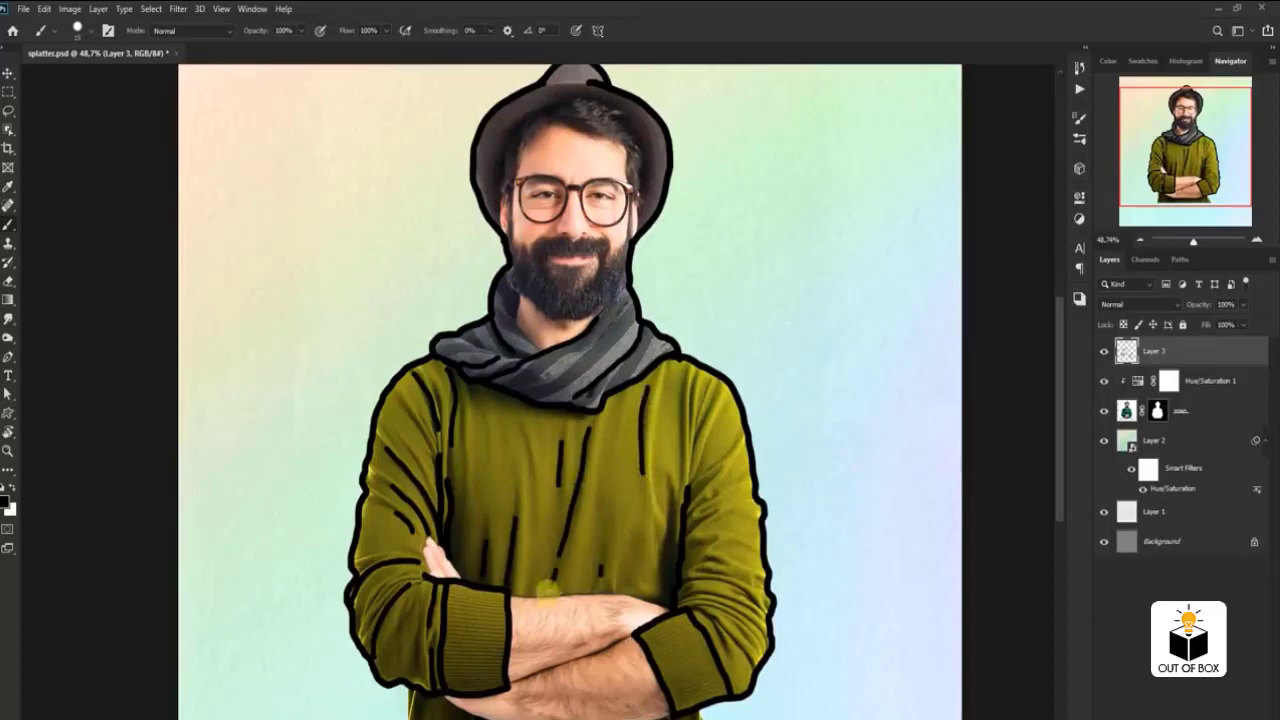
left_click_drag(688, 372, 683, 452)
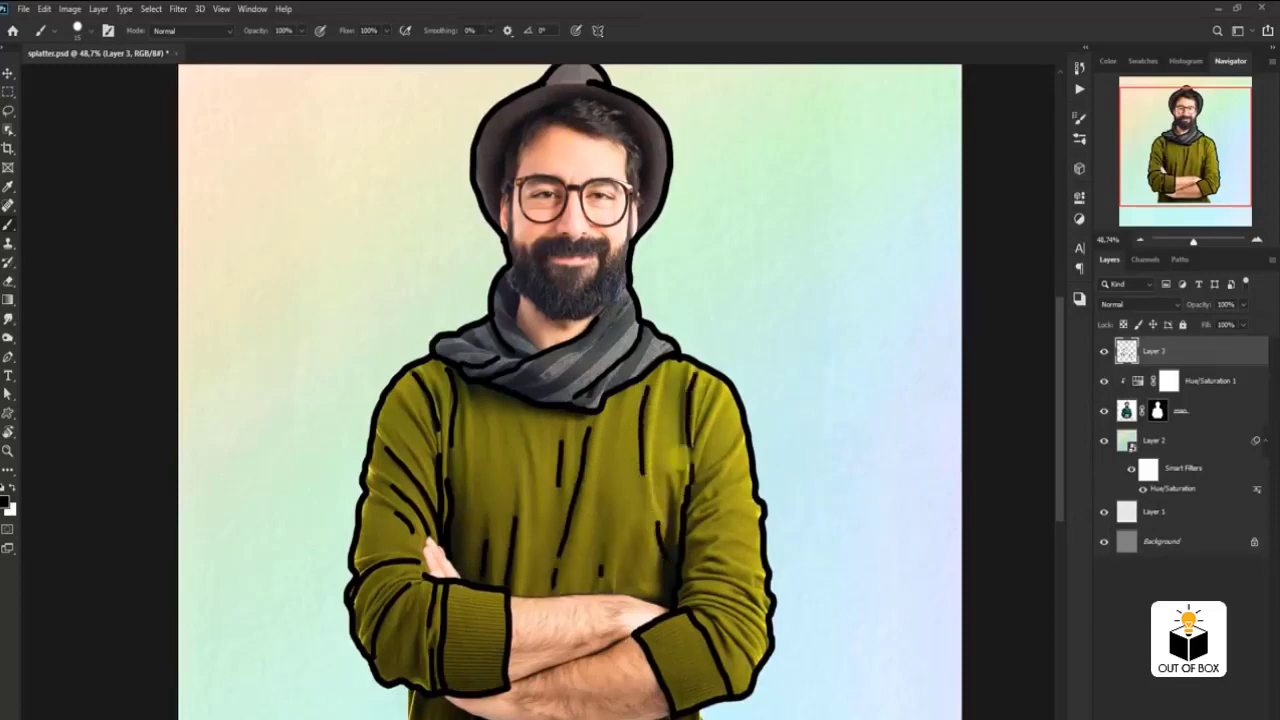
mouse_move(681, 368)
left_mouse_down()
mouse_move(677, 478)
mouse_move(699, 487)
left_mouse_up()
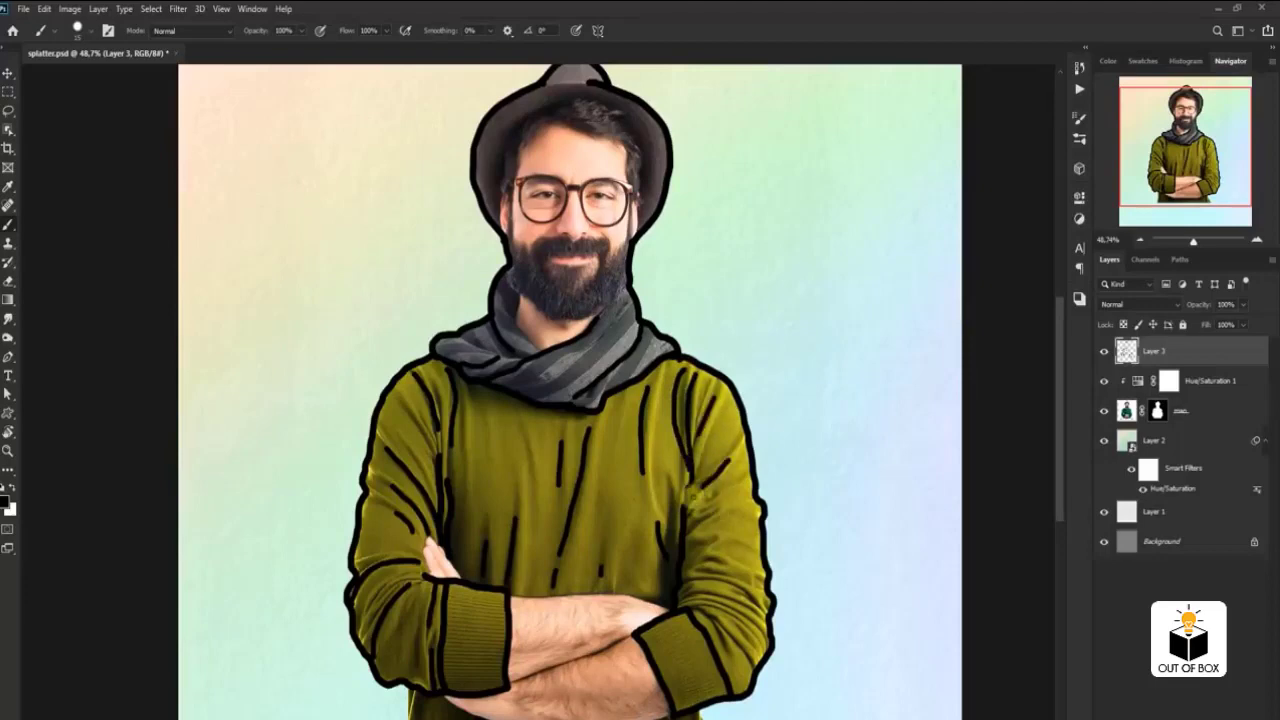
left_click_drag(676, 576, 770, 622)
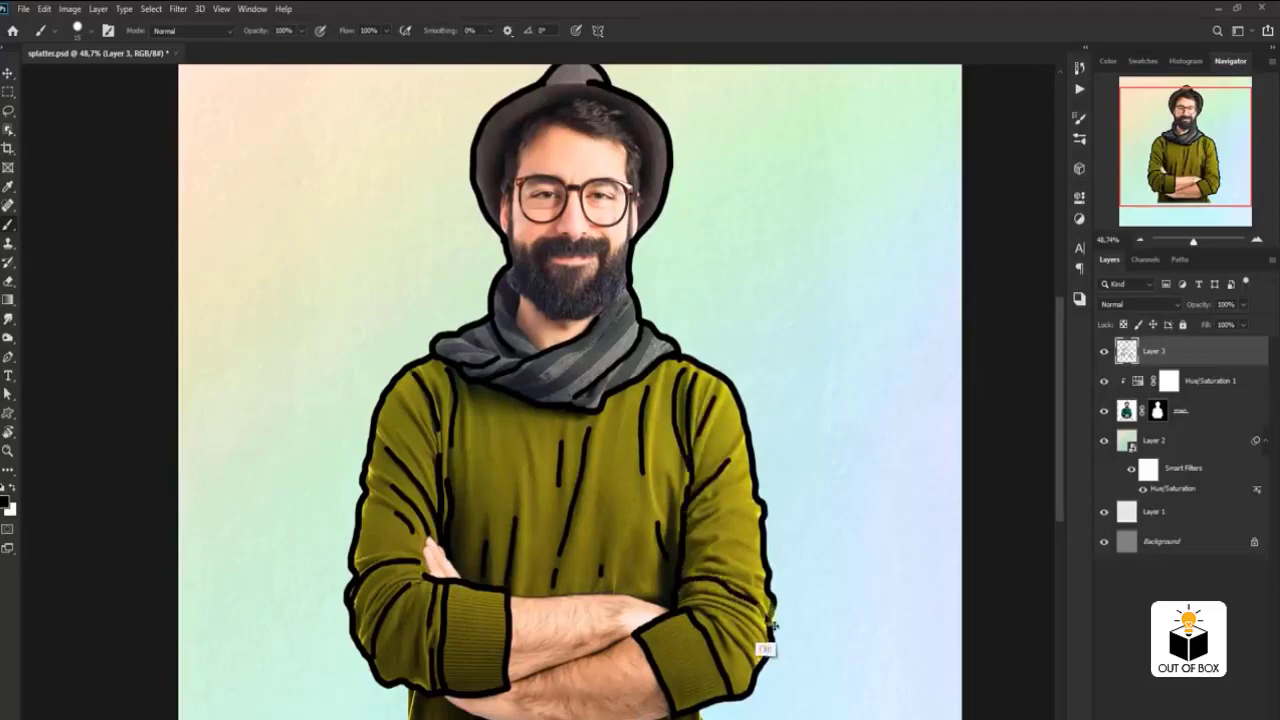
left_click_drag(758, 675, 705, 612)
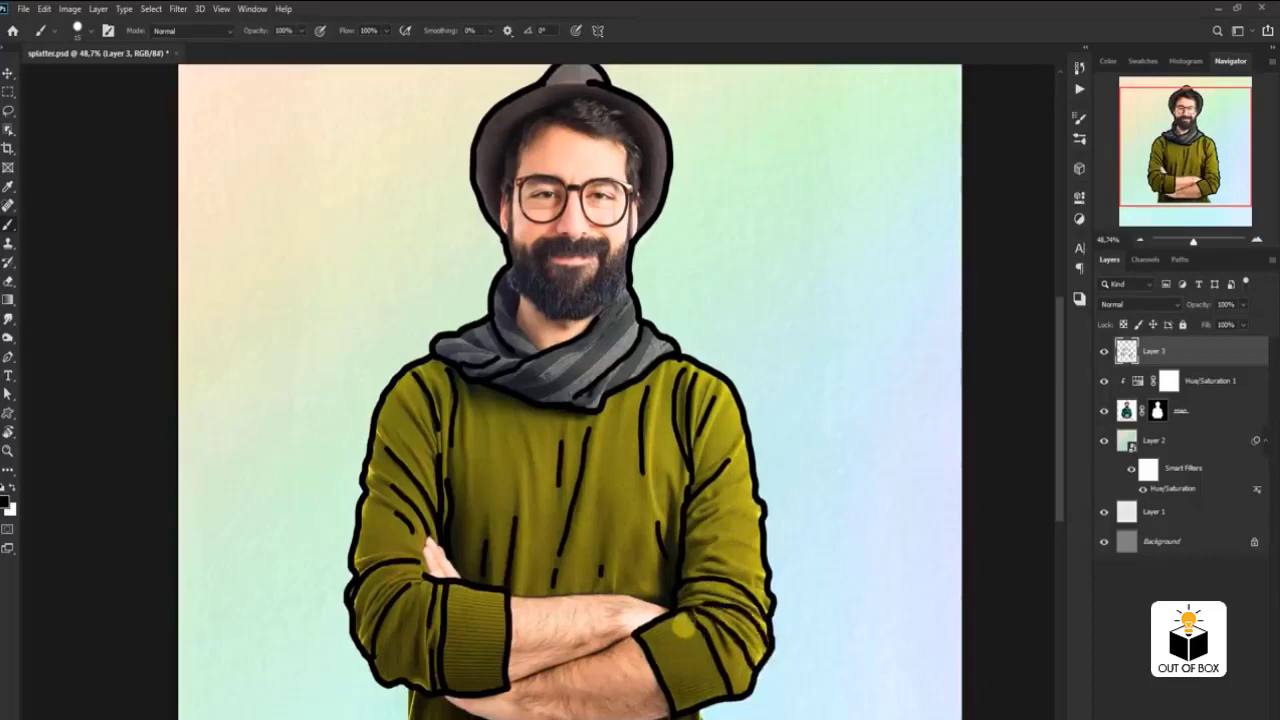
- Paint short black ribbing strokes across the left and right sleeve cuffs
mouse_move(440, 606)
left_mouse_down()
mouse_move(490, 614)
mouse_move(515, 660)
left_mouse_up()
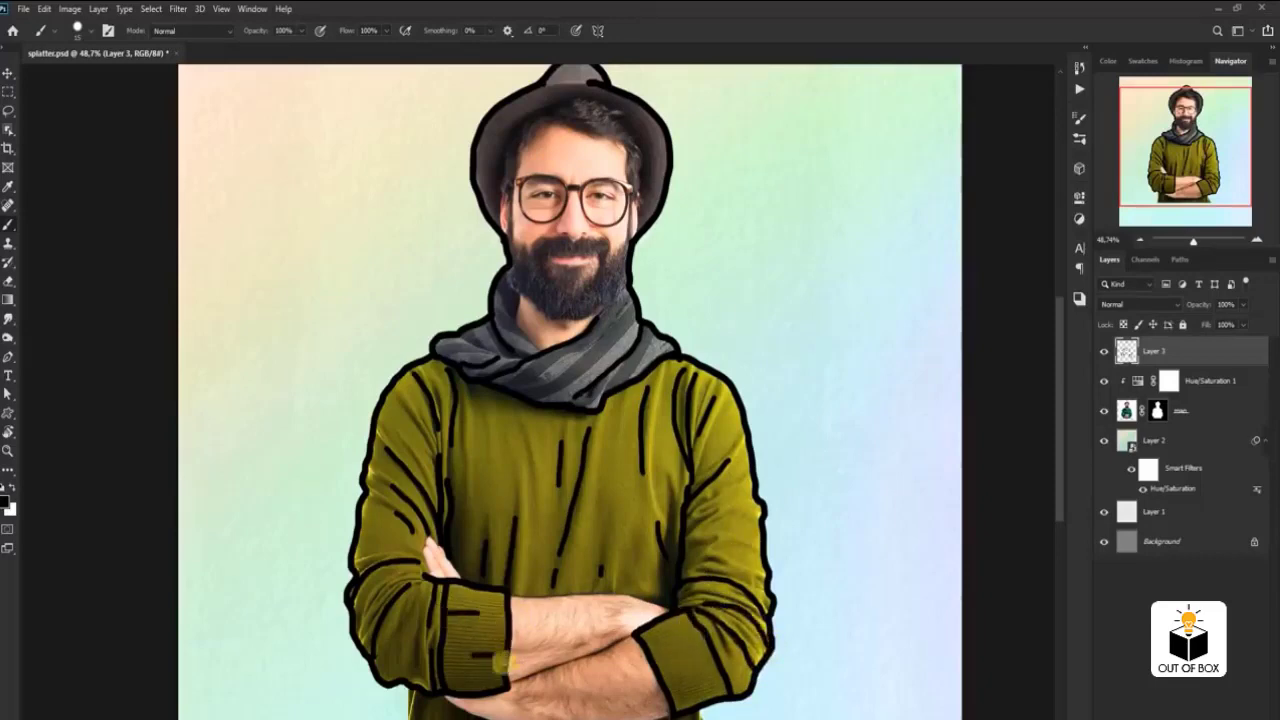
left_click_drag(436, 678, 505, 672)
mouse_move(650, 636)
left_mouse_down()
mouse_move(682, 648)
mouse_move(695, 680)
left_mouse_up()
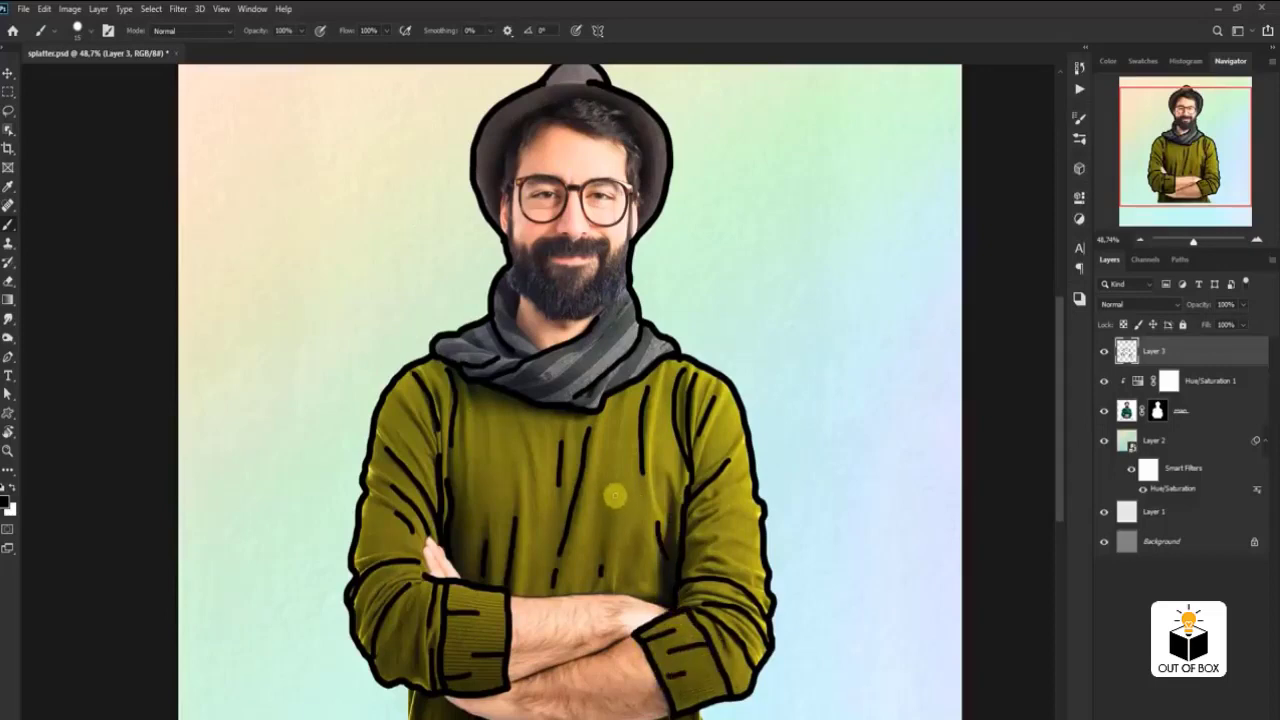
left_click_drag(615, 494, 609, 392)
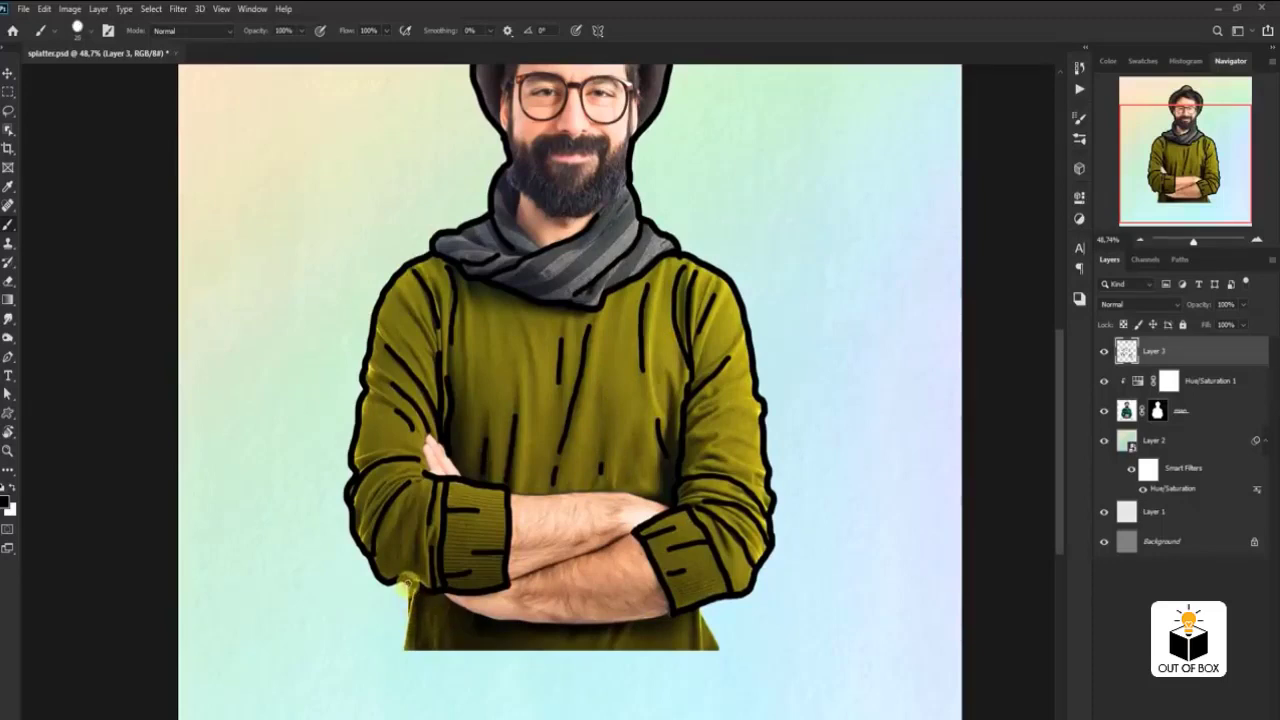
- Redraw a clean black outline along the sweater's lower left edge
left_click_drag(408, 590, 415, 643)
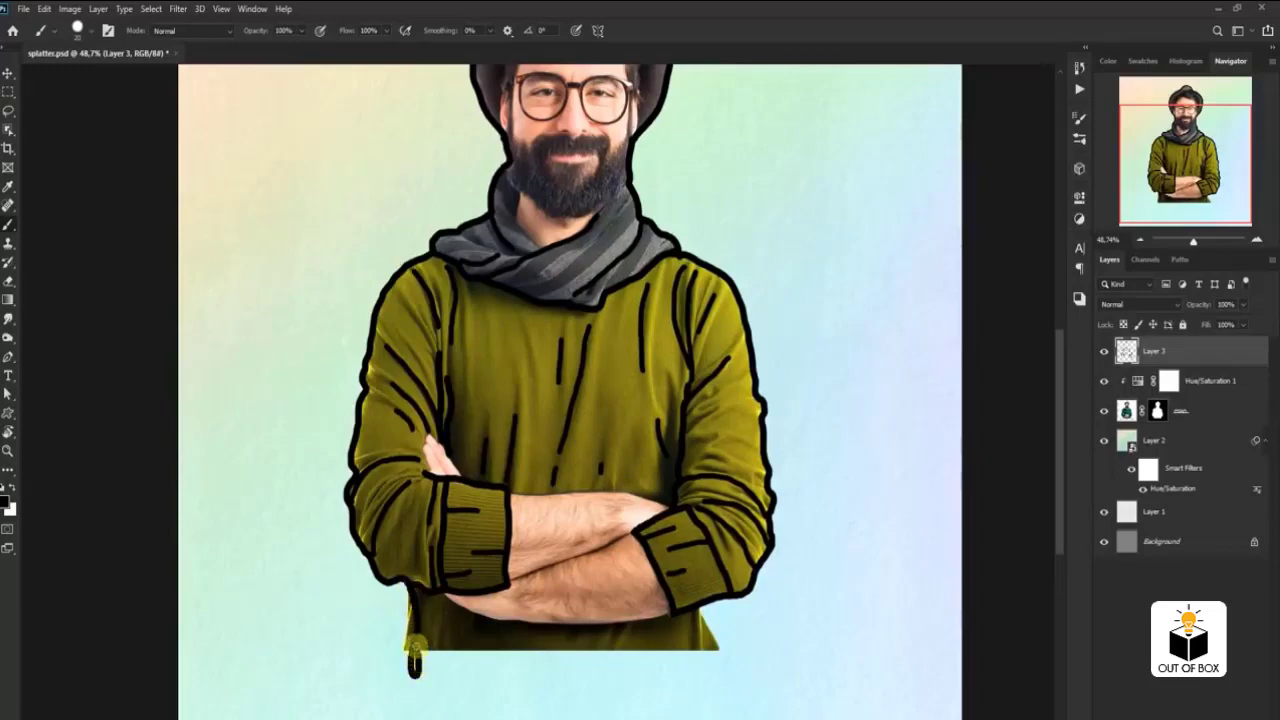
left_click_drag(418, 592, 423, 648)
key("ctrl+z")
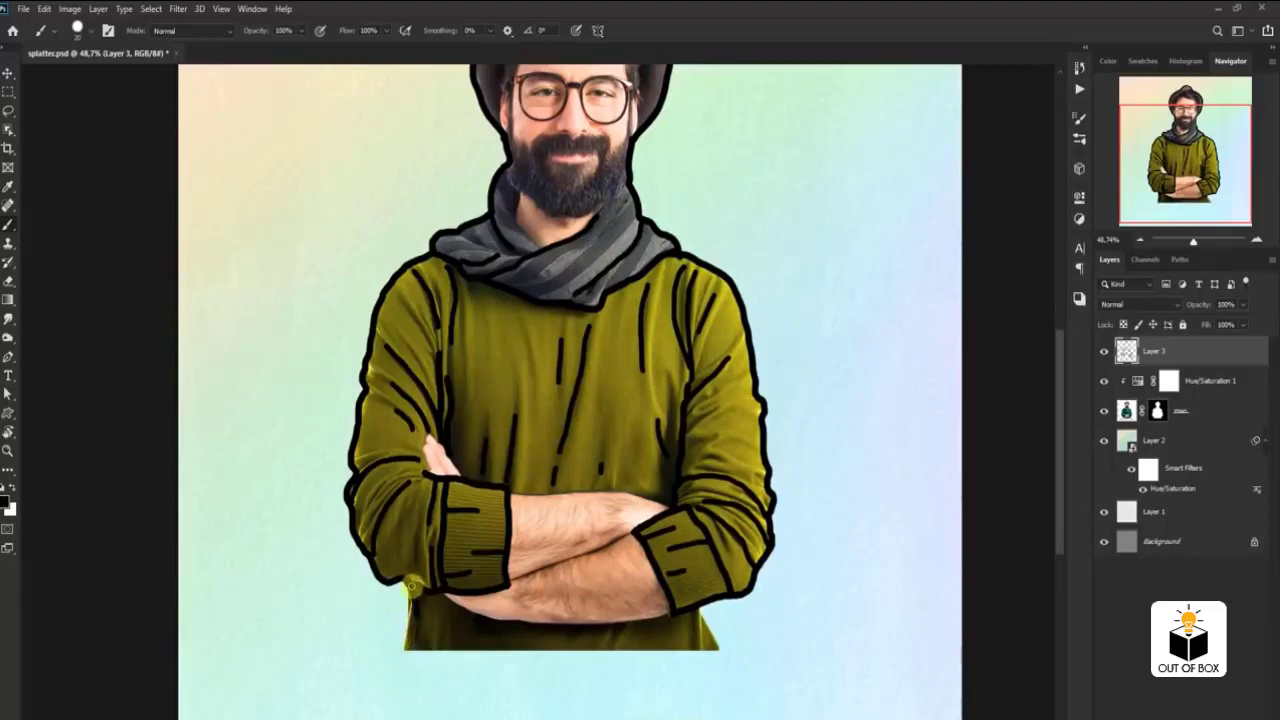
left_click_drag(410, 590, 415, 662)
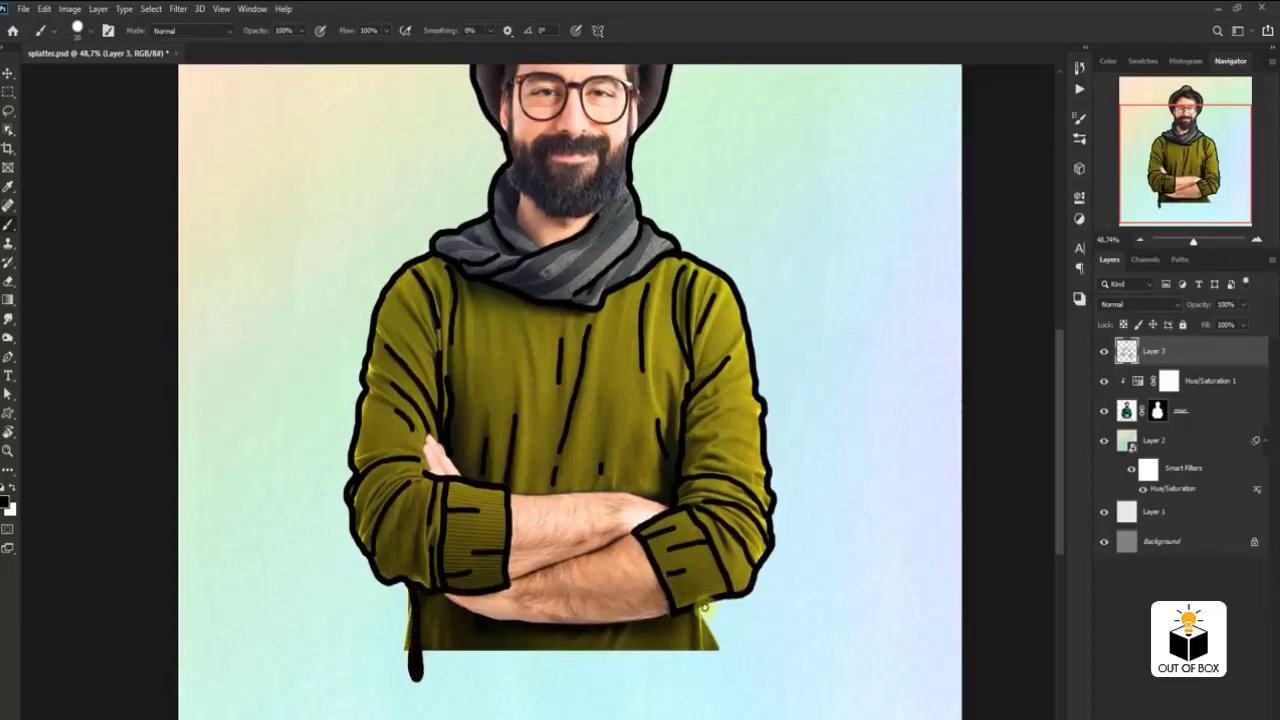
- Paint a thick black drip hanging below the right cuff past the hem
left_click_drag(703, 607, 702, 655)
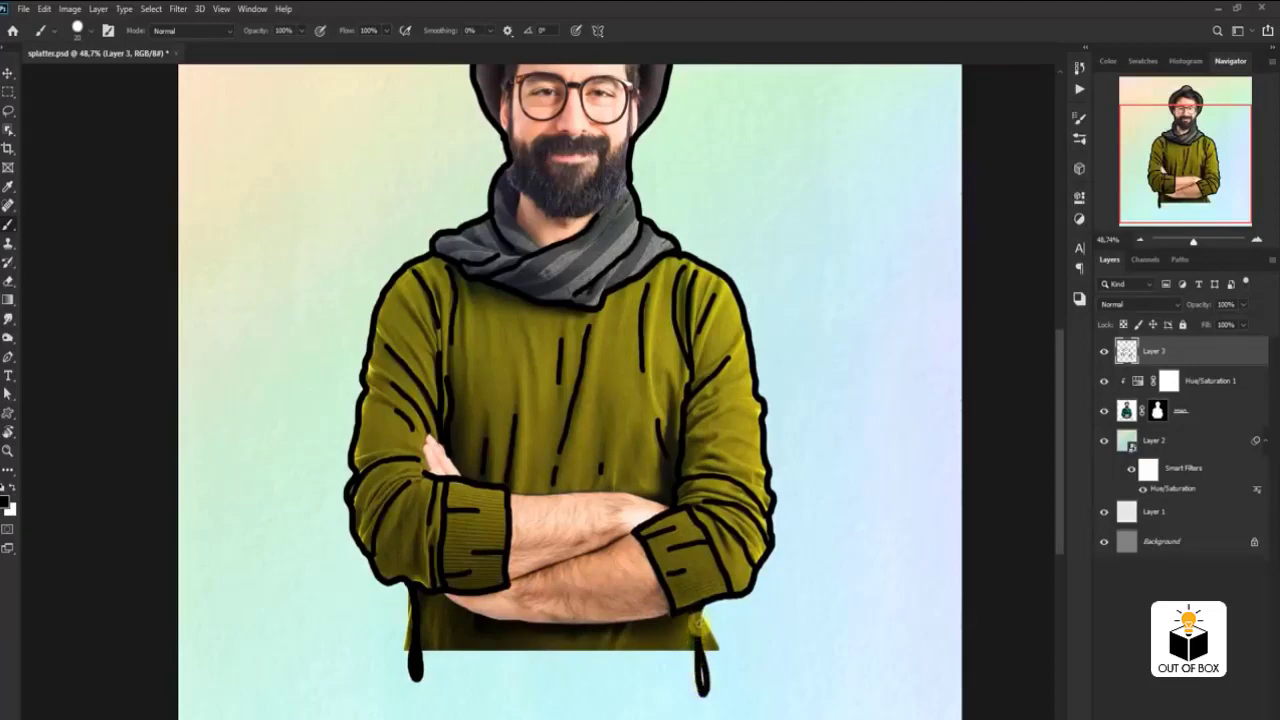
left_click_drag(700, 602, 703, 680)
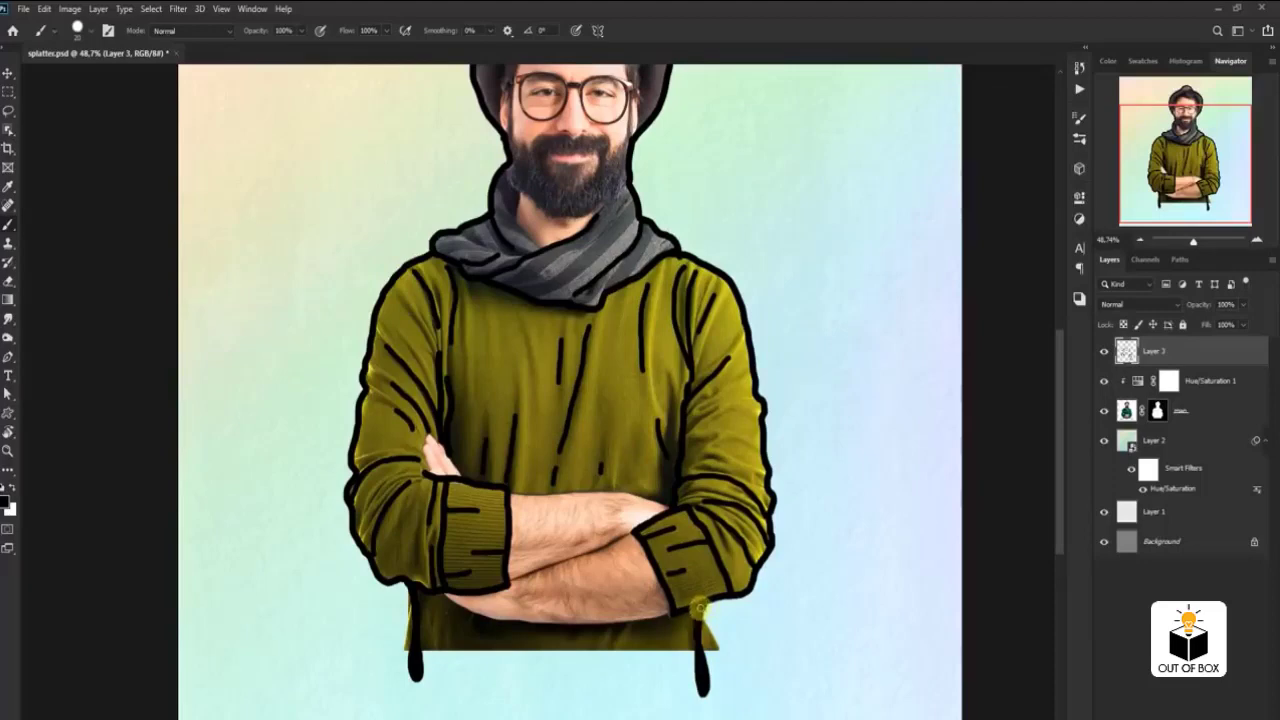
mouse_move(700, 606)
left_mouse_down()
mouse_move(699, 635)
mouse_move(603, 582)
mouse_move(572, 600)
mouse_move(528, 596)
mouse_move(509, 627)
mouse_move(428, 588)
left_mouse_up()
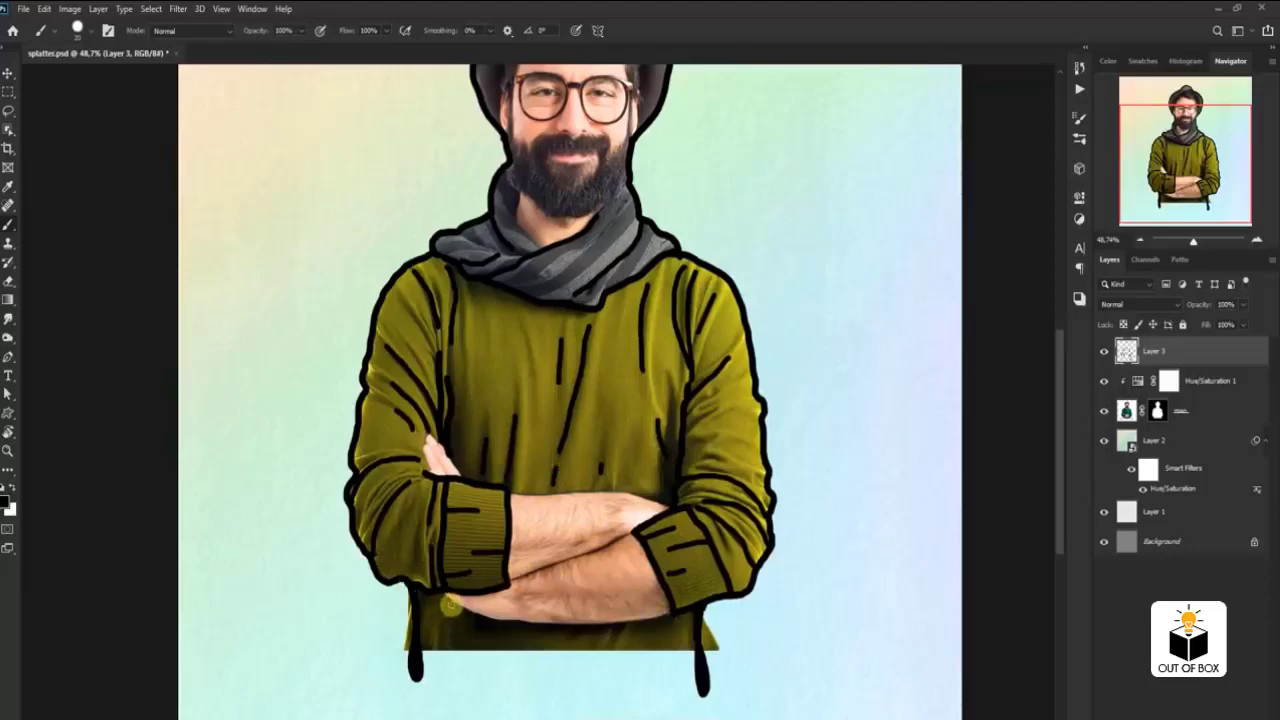
- Draw a wavy black drip line across the forearms and a drip down the right sleeve
mouse_move(430, 596)
left_mouse_down()
mouse_move(610, 575)
mouse_move(660, 615)
mouse_move(680, 613)
left_mouse_up()
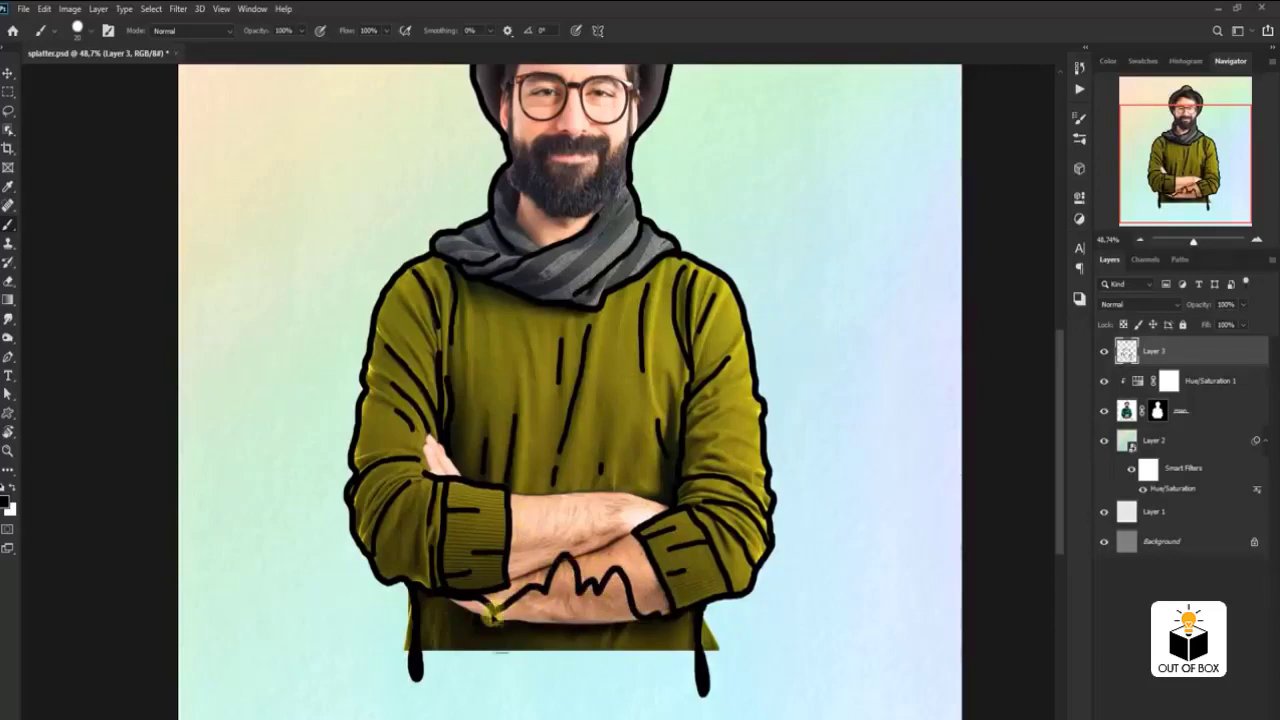
key("ctrl+z")
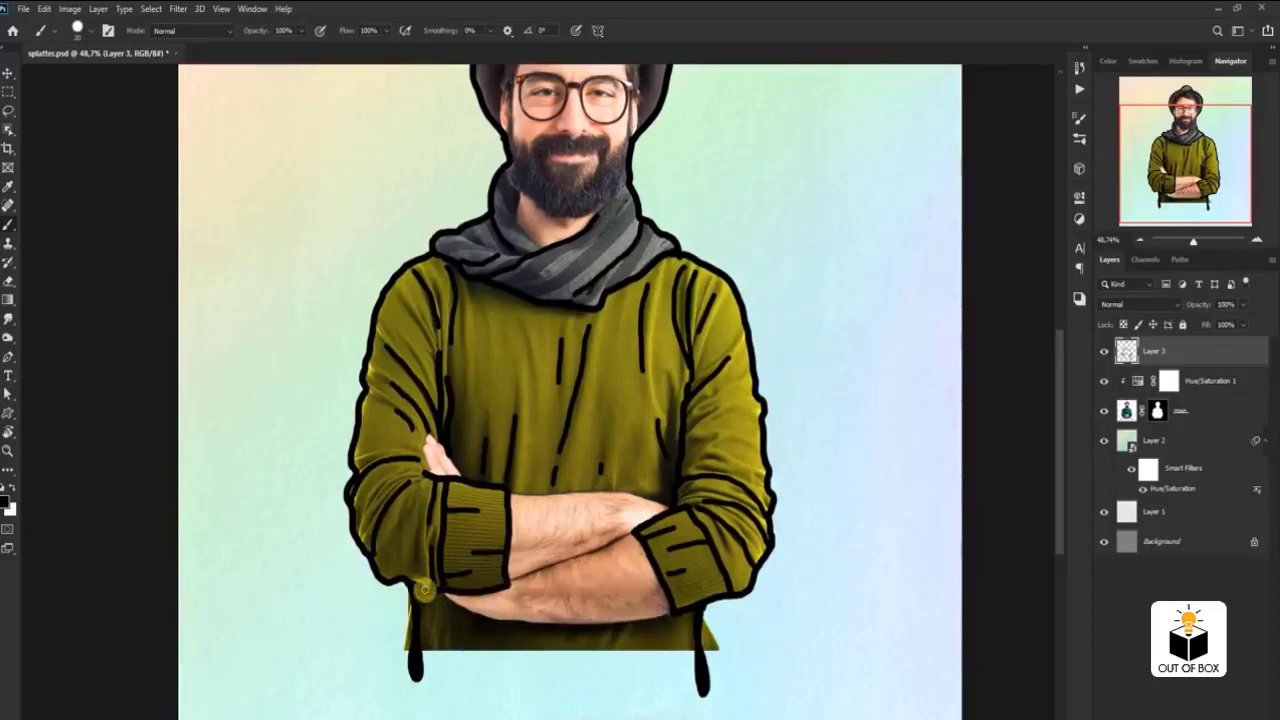
mouse_move(432, 593)
left_mouse_down()
mouse_move(470, 603)
mouse_move(553, 572)
mouse_move(563, 605)
mouse_move(581, 595)
mouse_move(590, 638)
mouse_move(593, 602)
mouse_move(593, 652)
mouse_move(593, 600)
mouse_move(625, 590)
mouse_move(664, 613)
left_mouse_up()
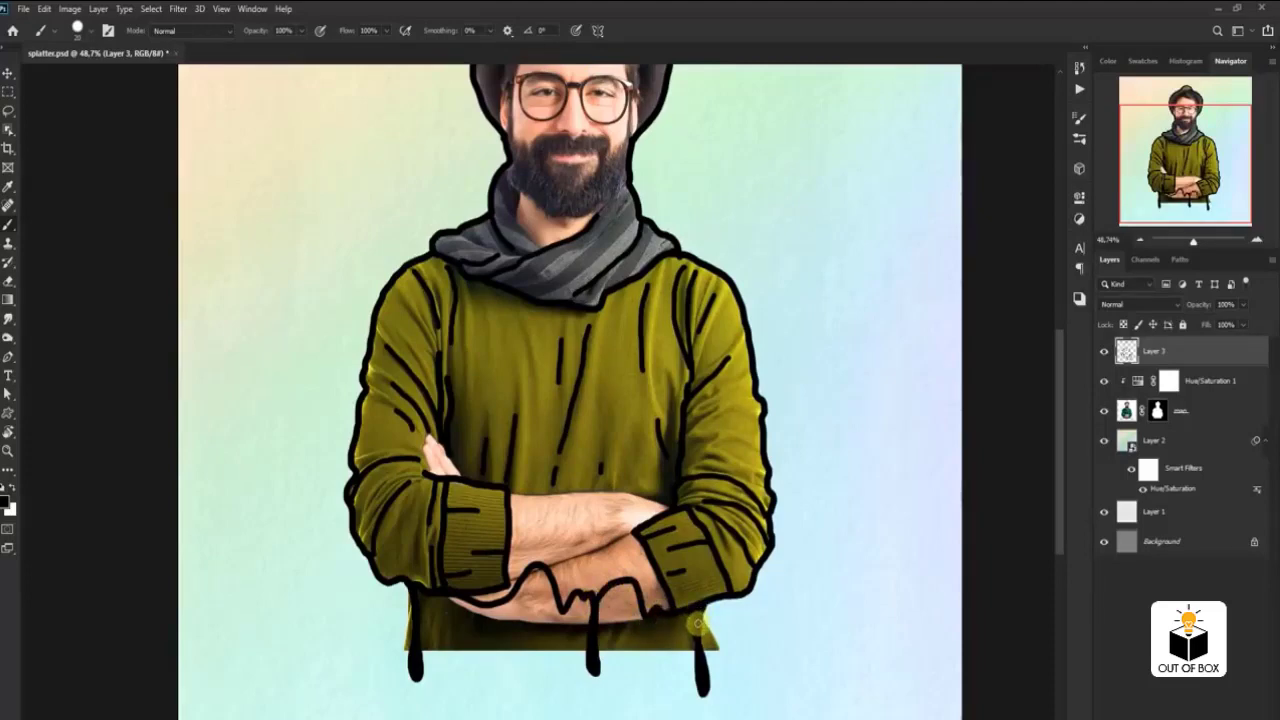
left_click_drag(684, 606, 681, 656)
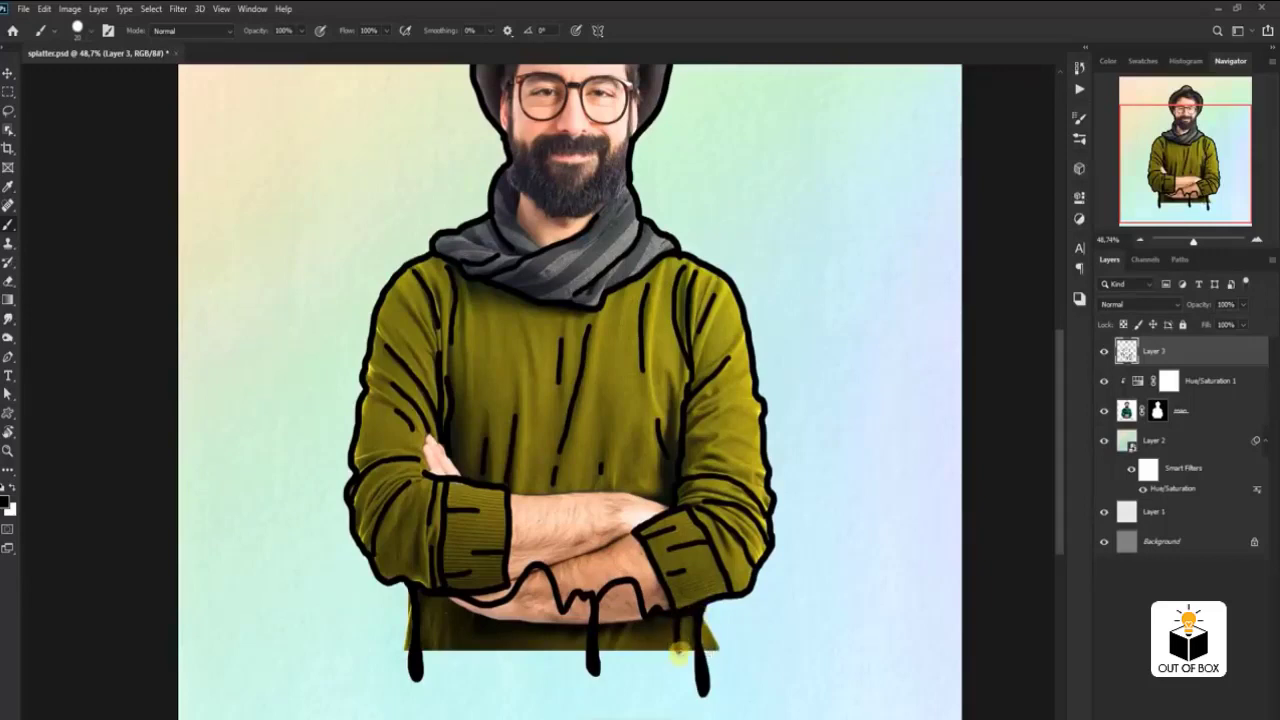
- Drag long black drips from the wavy forearm line and left sleeve edge down past the hem
mouse_move(690, 614)
left_mouse_down()
mouse_move(681, 643)
mouse_move(663, 620)
left_mouse_up()
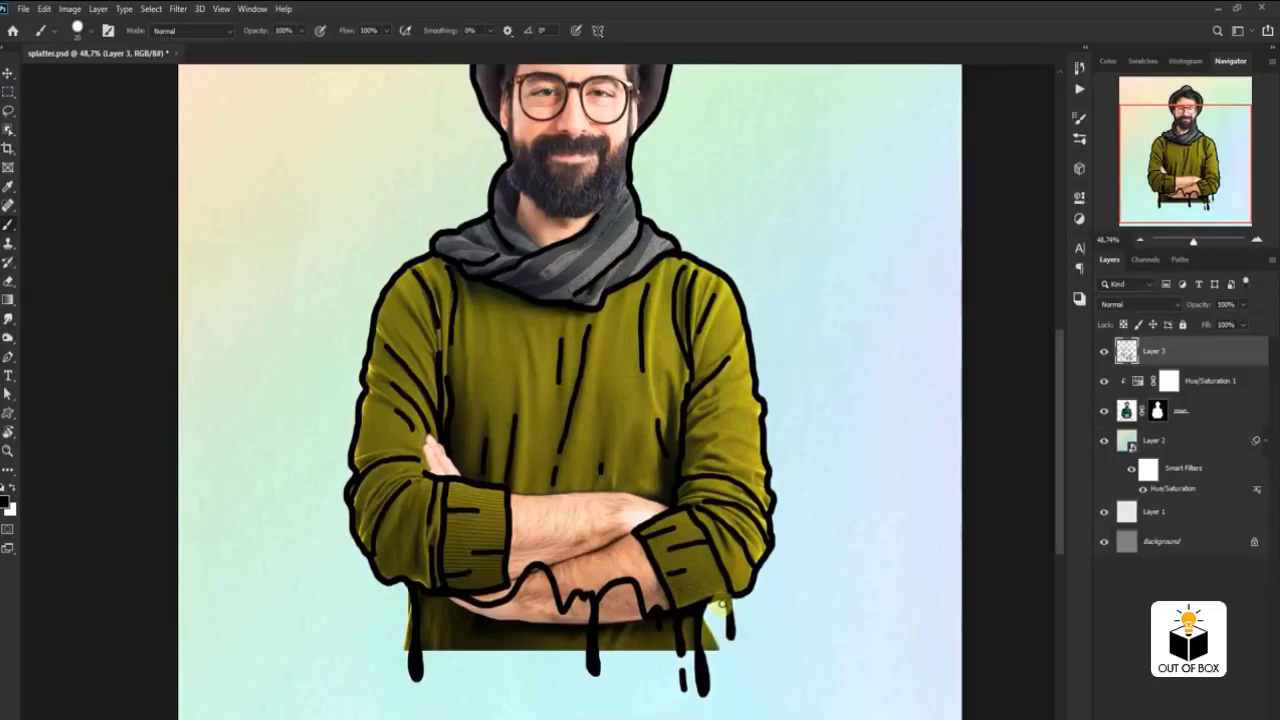
left_click_drag(720, 612, 727, 602)
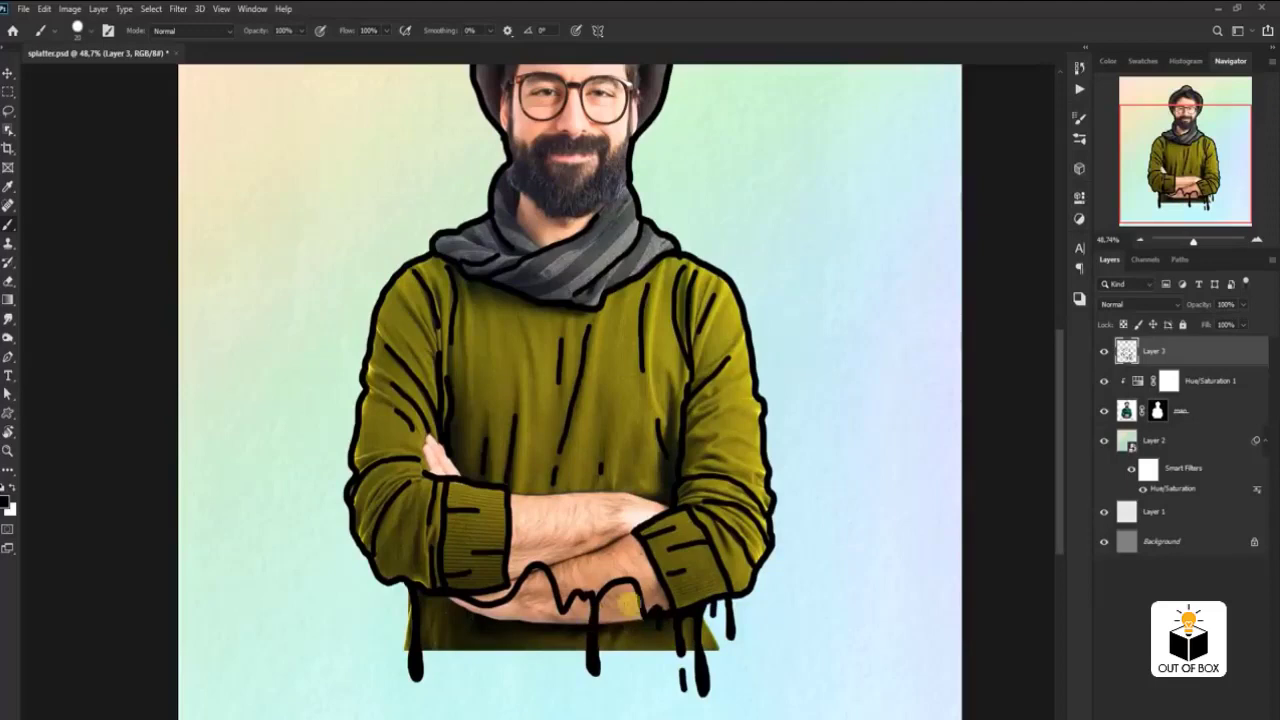
left_click_drag(565, 605, 561, 599)
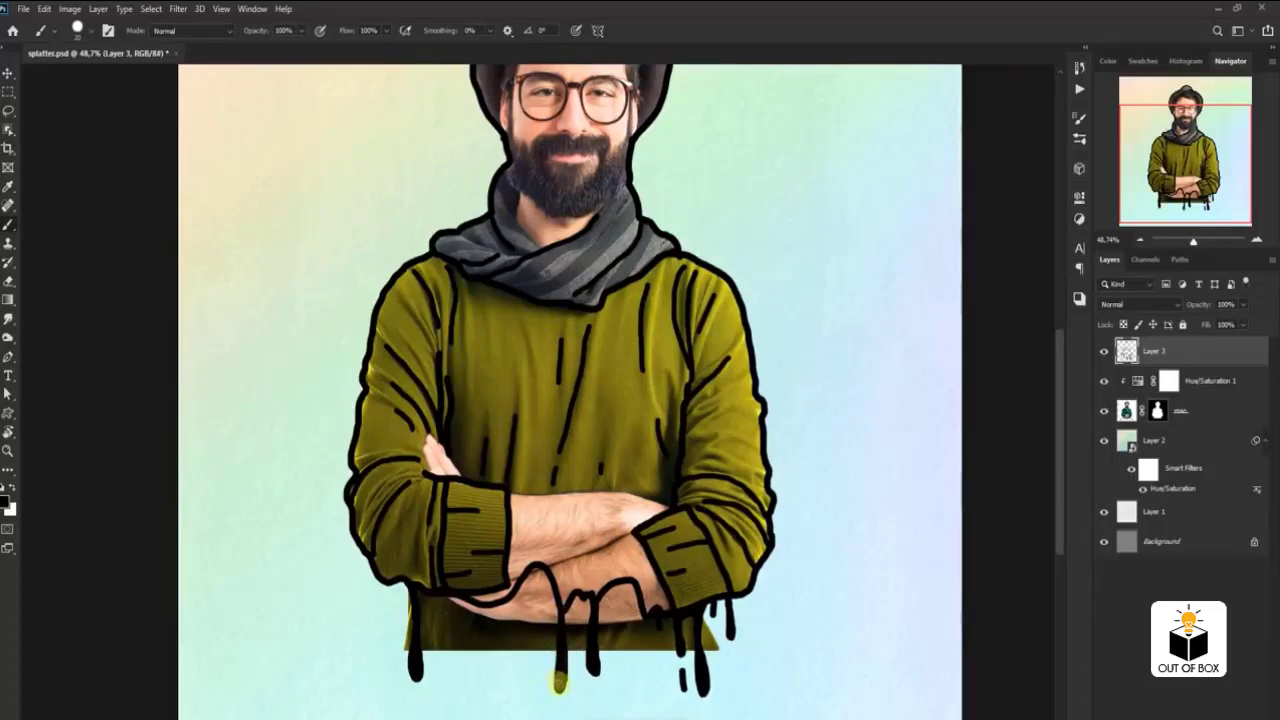
left_click_drag(560, 683, 563, 657)
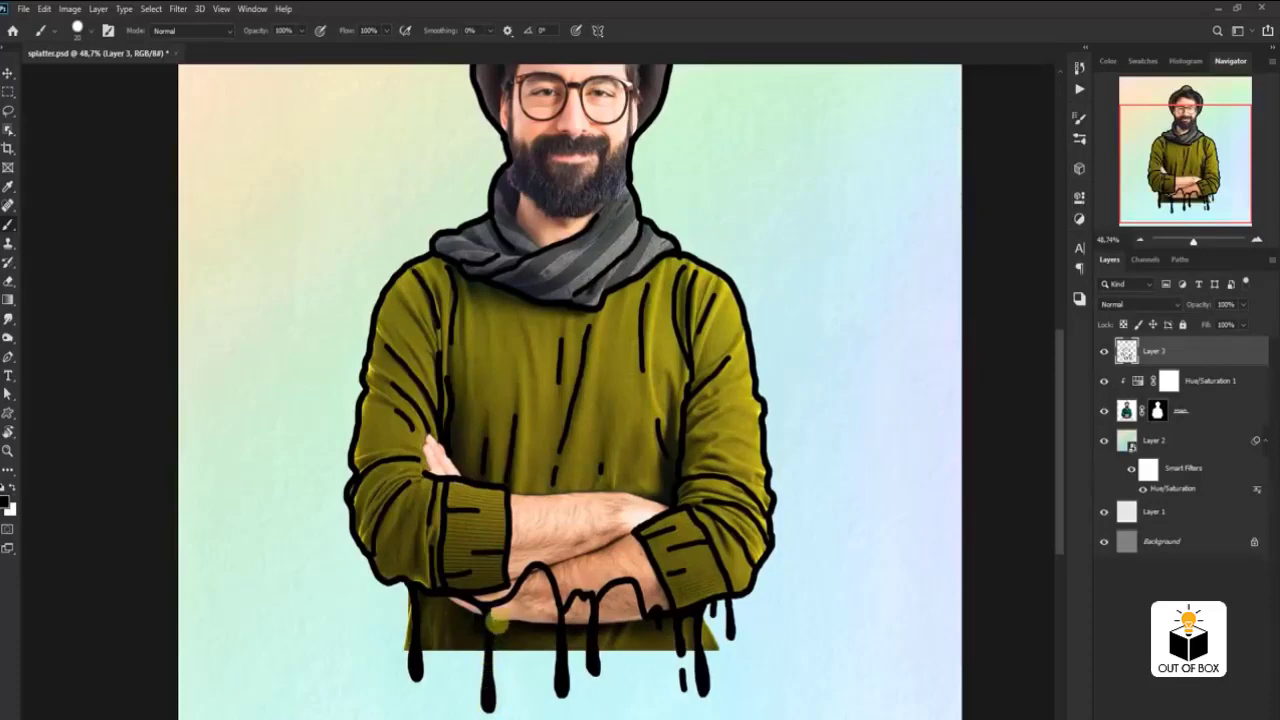
left_click_drag(522, 578, 514, 600)
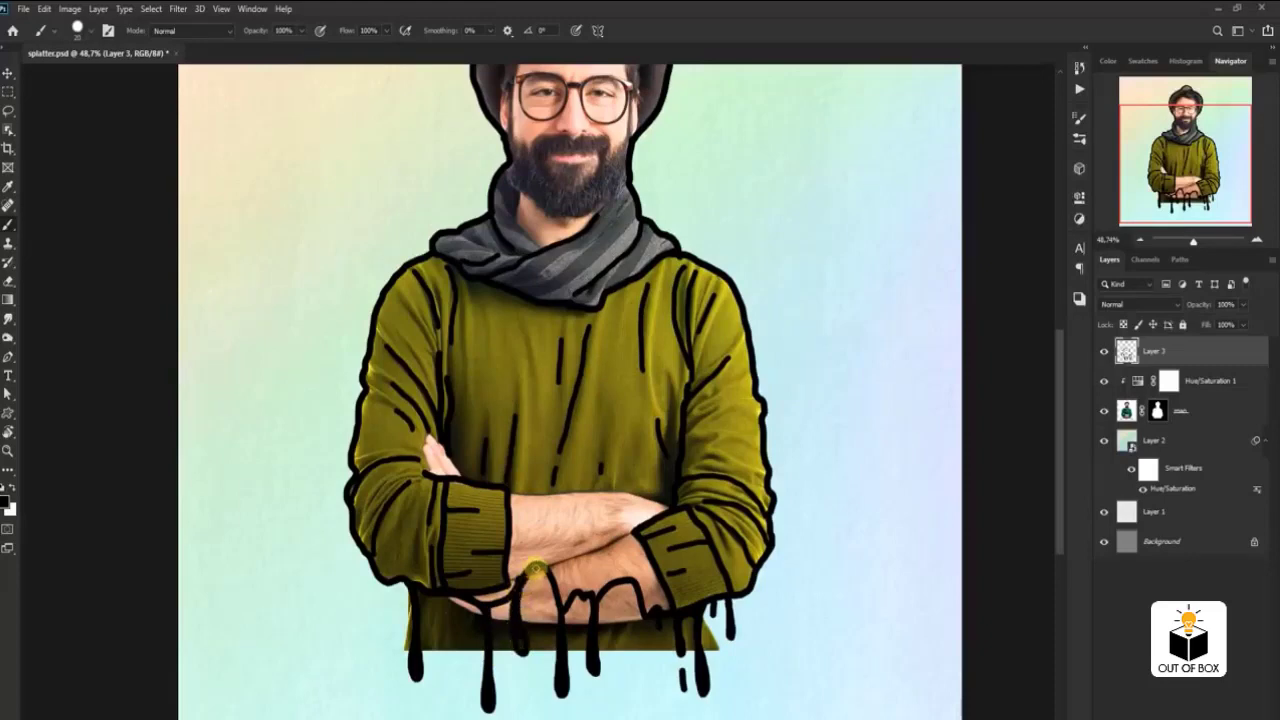
left_click_drag(527, 578, 539, 626)
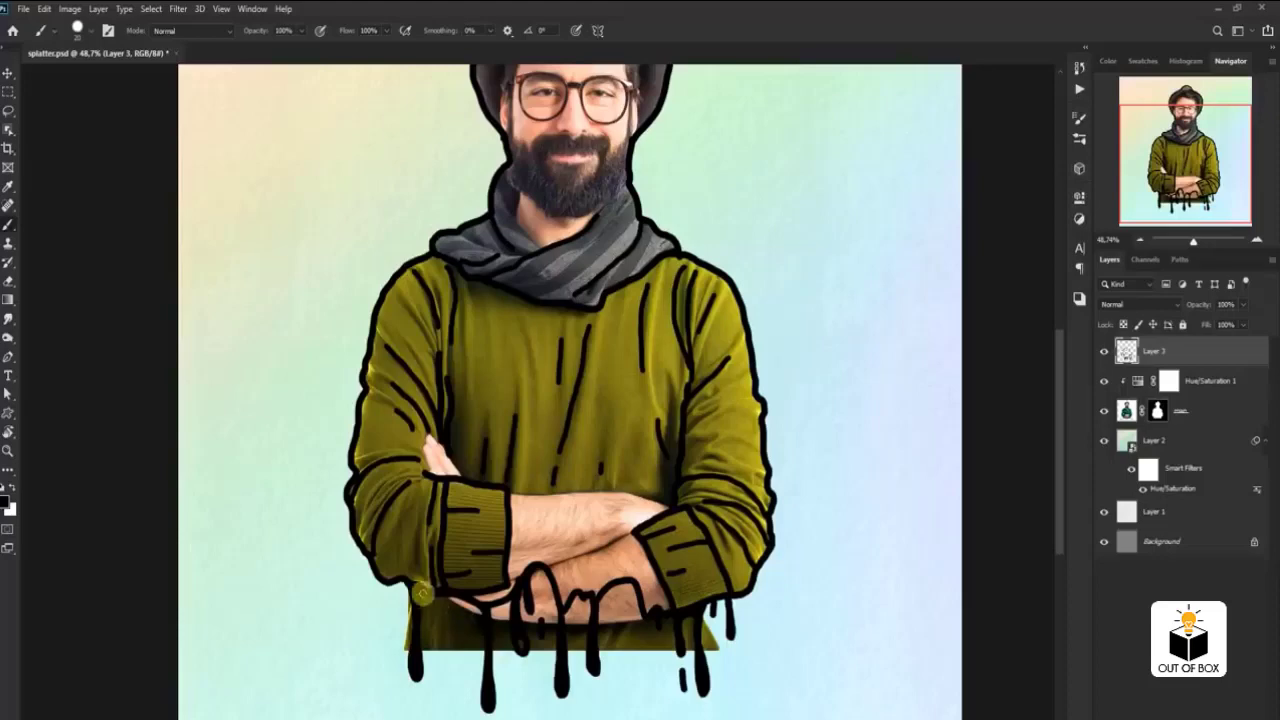
left_click_drag(426, 592, 445, 671)
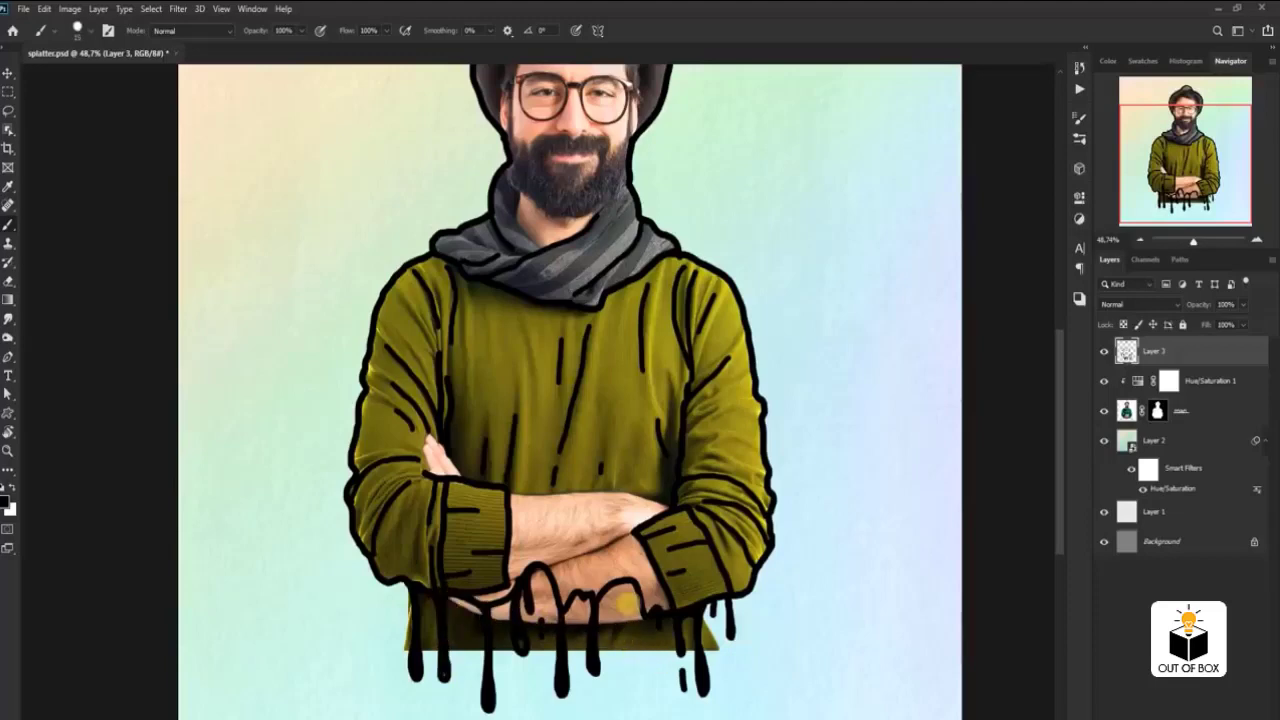
left_click_drag(619, 588, 642, 666)
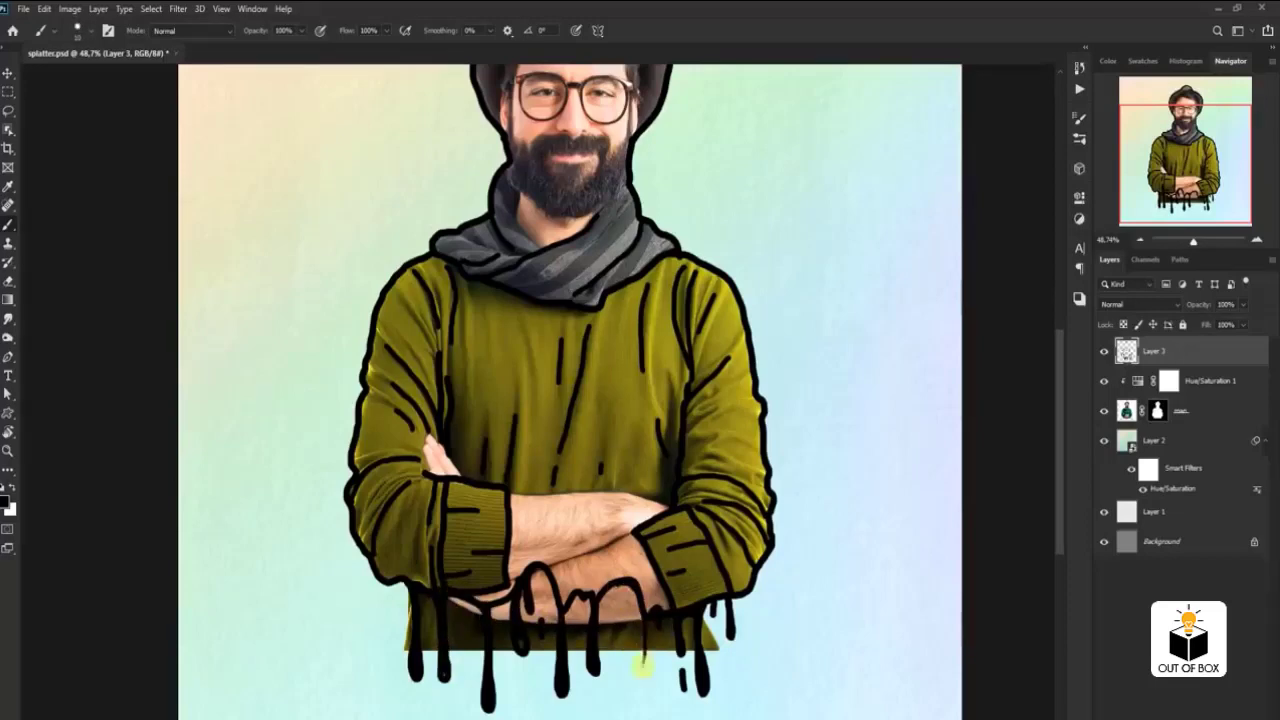
- Enlarge the brush to about 25 px and thicken the drips below the forearms
key("bracketright")
key("bracketright")
key("bracketright")
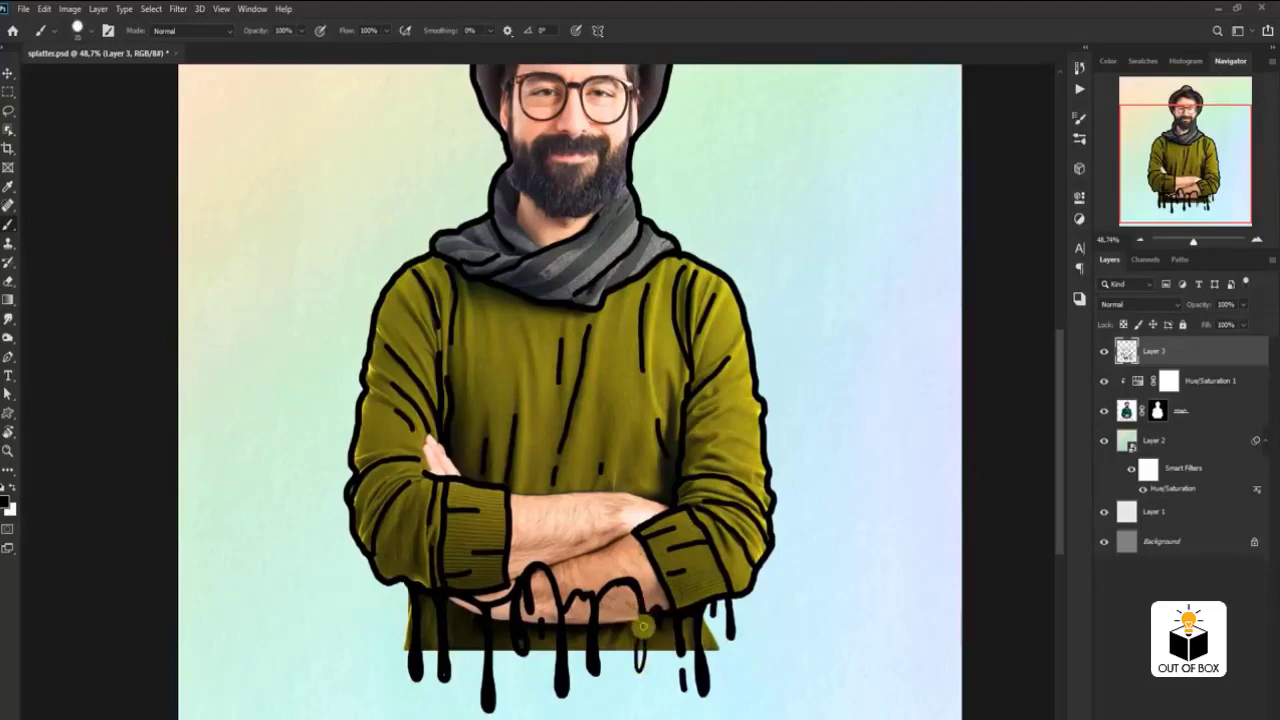
left_click_drag(642, 664, 641, 648)
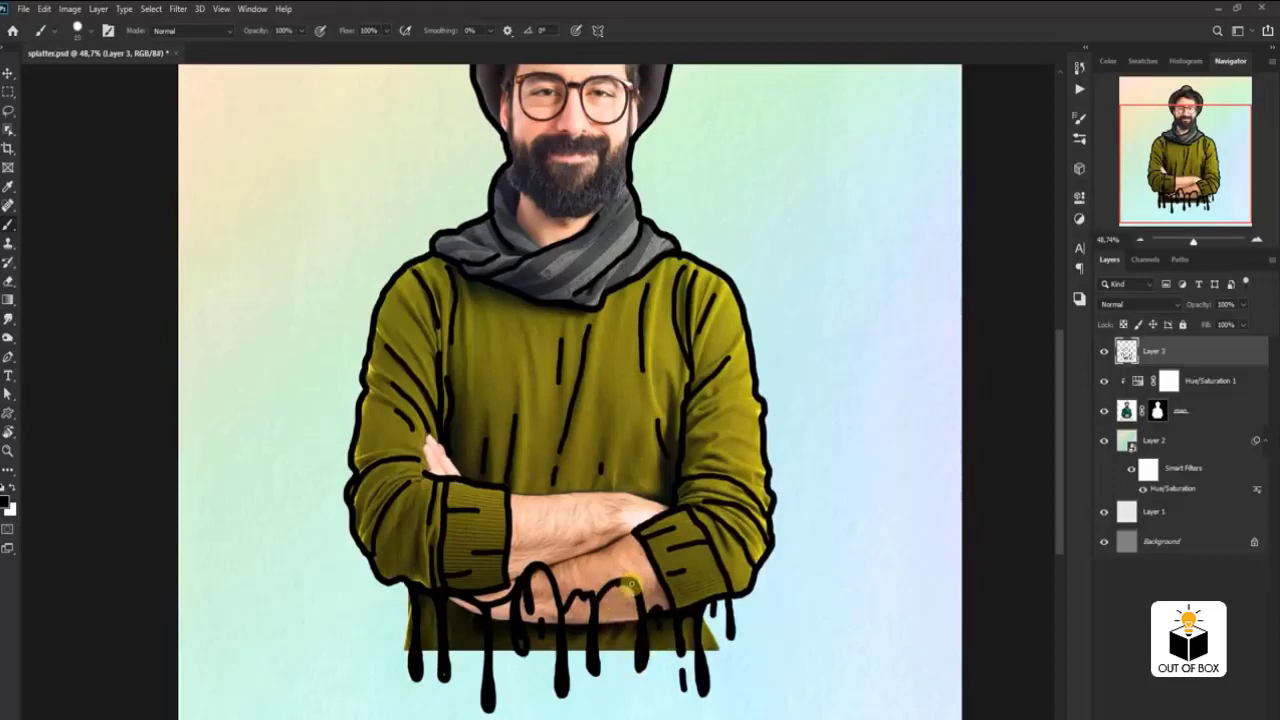
left_click_drag(615, 603, 620, 588)
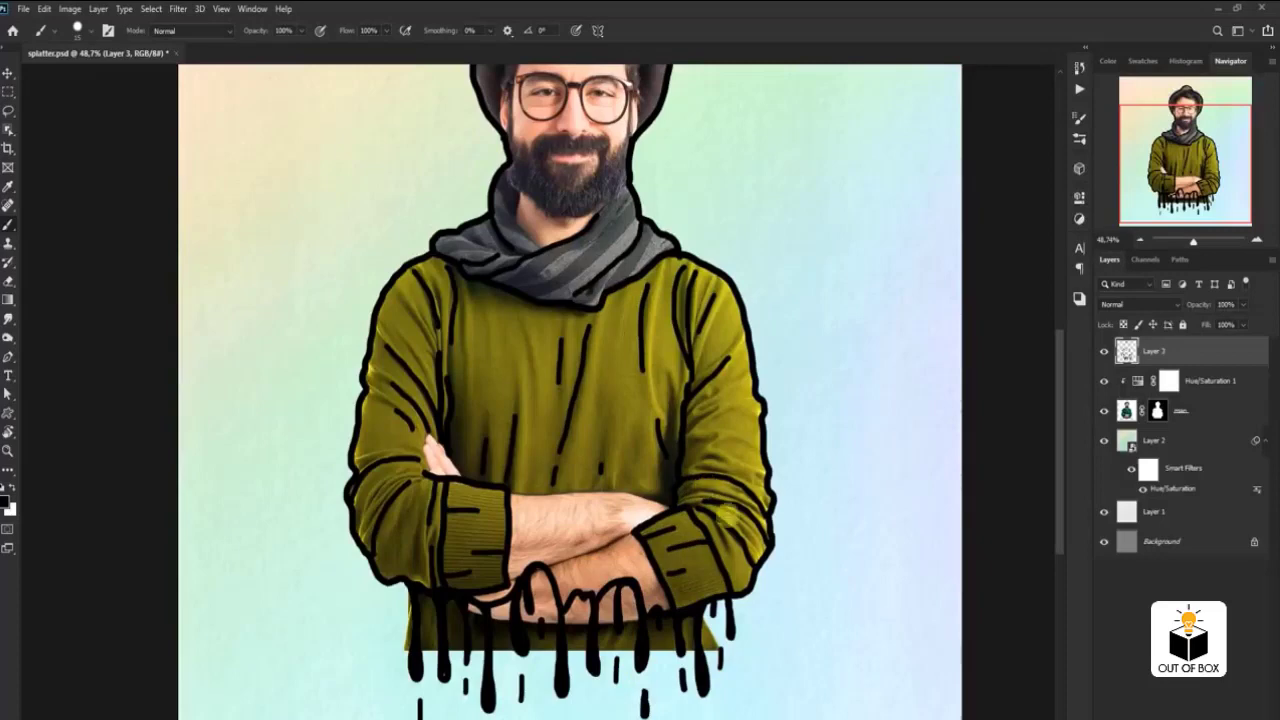
- Using the Pen tool on the man layer's mask, trace a path along the right cuff's bottom edge
left_click(9, 356)
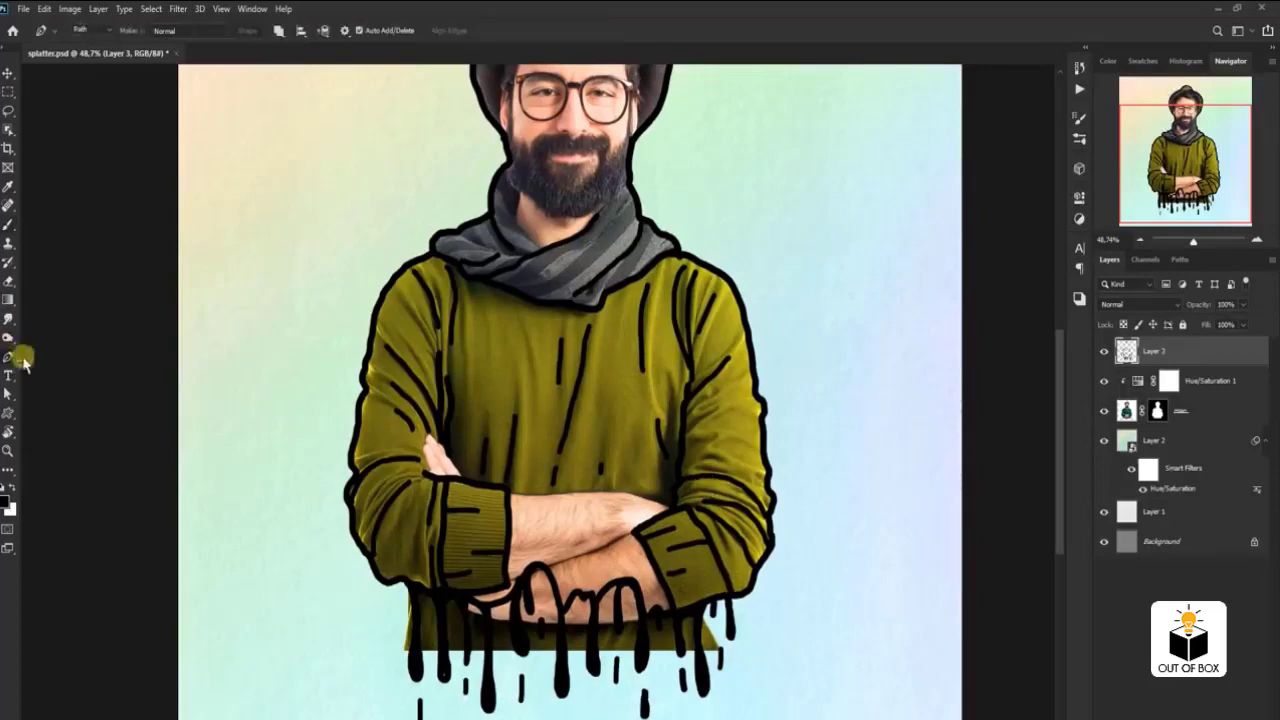
scroll(737, 655, "up", 1)
scroll(737, 655, "up", 1)
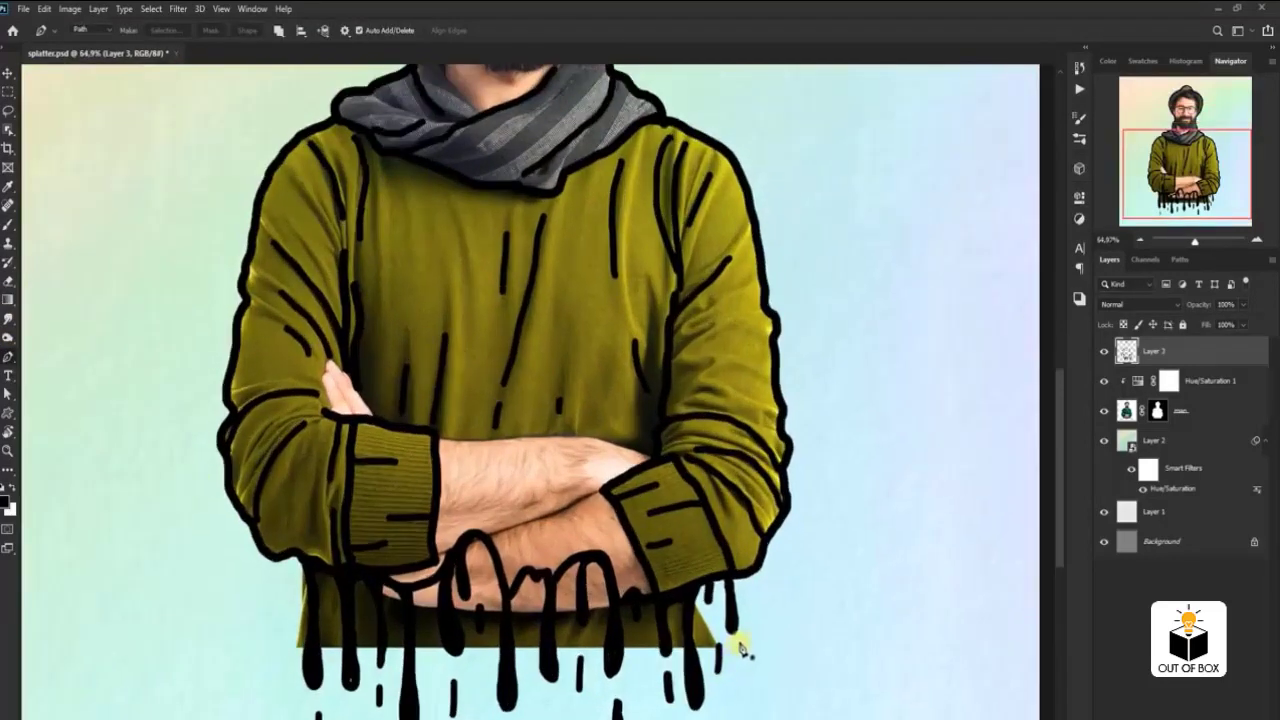
left_click(1157, 410)
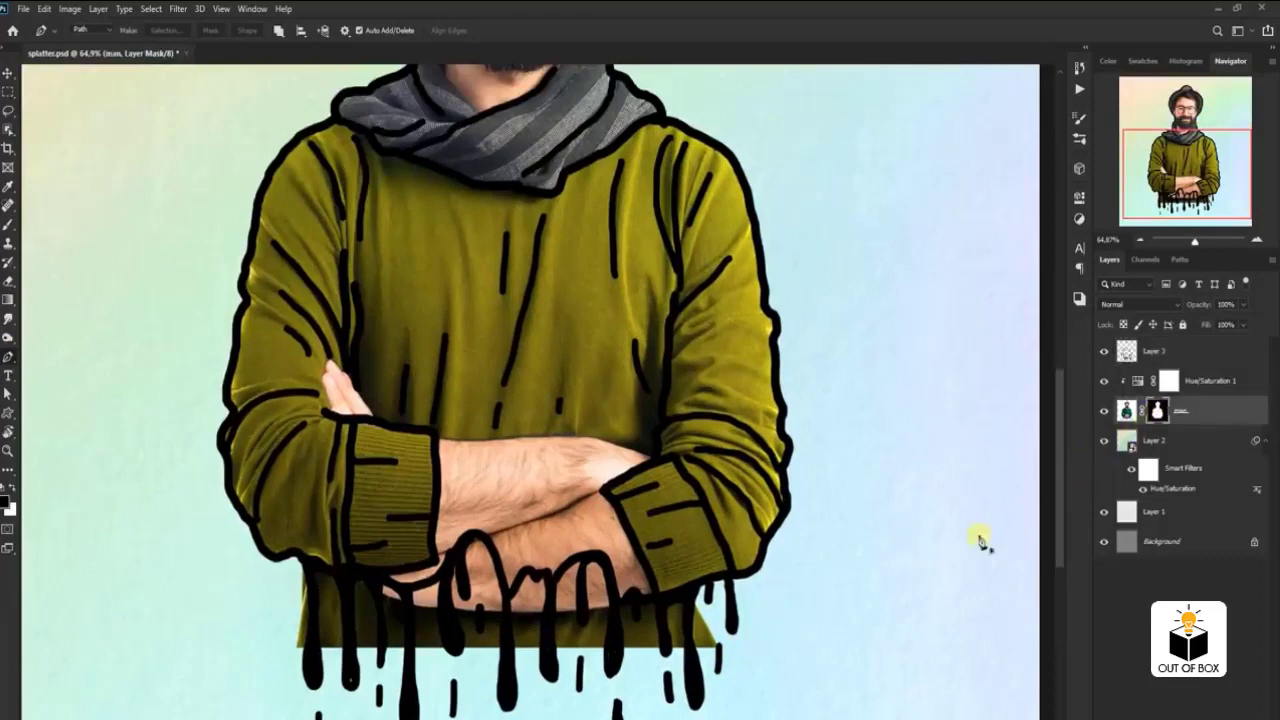
left_click(746, 584)
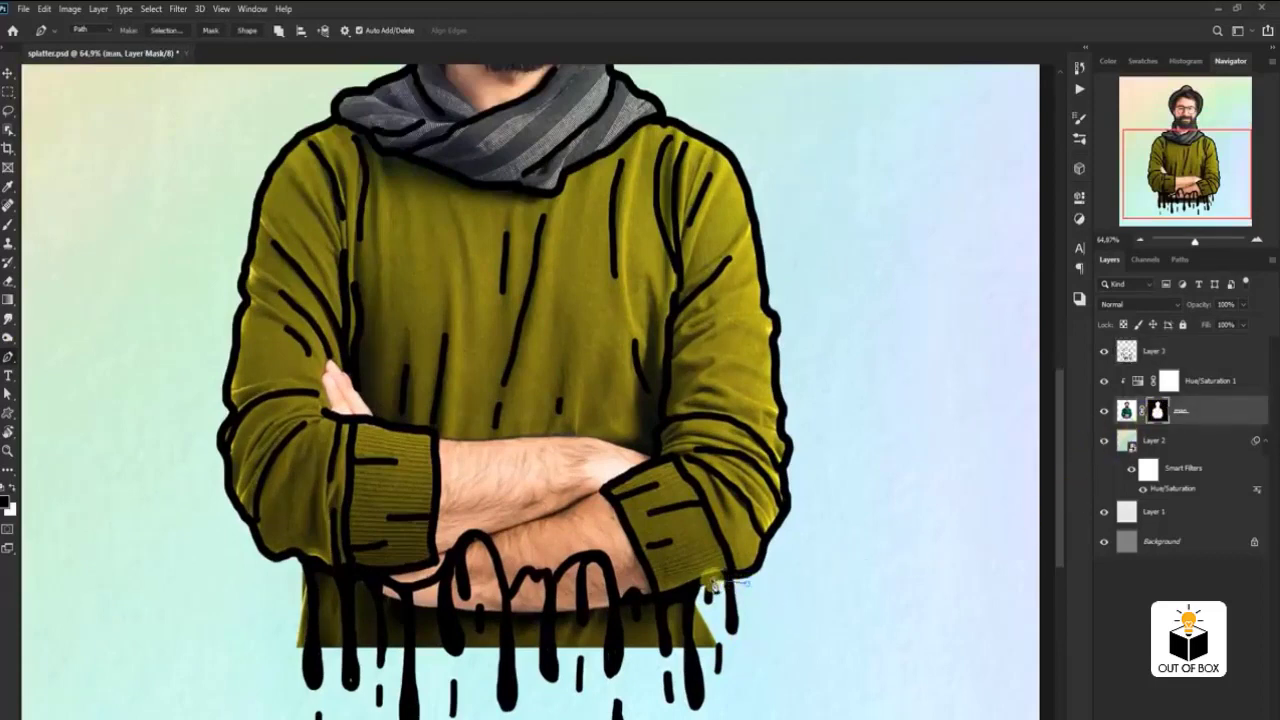
left_click(700, 588)
left_click(682, 594)
left_click(663, 598)
- Continue the path left over the drip tops and curve it down below the sweater hem
left_click(645, 600)
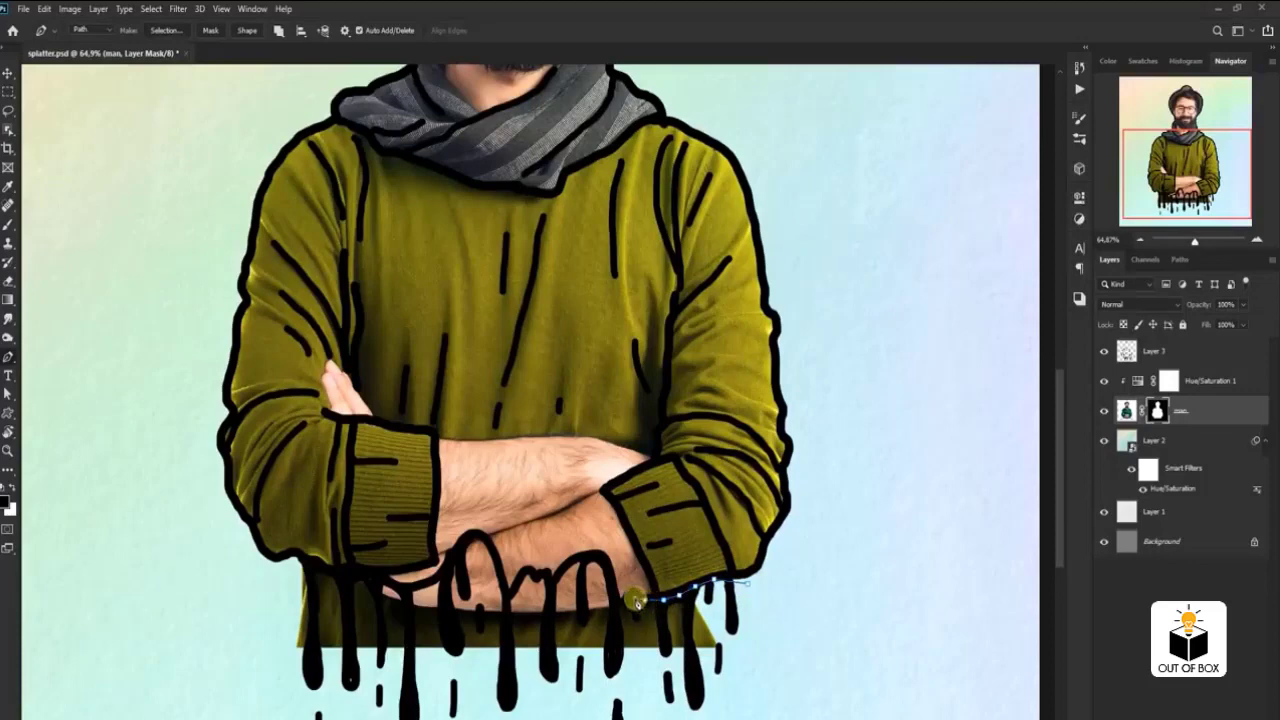
left_click(613, 600)
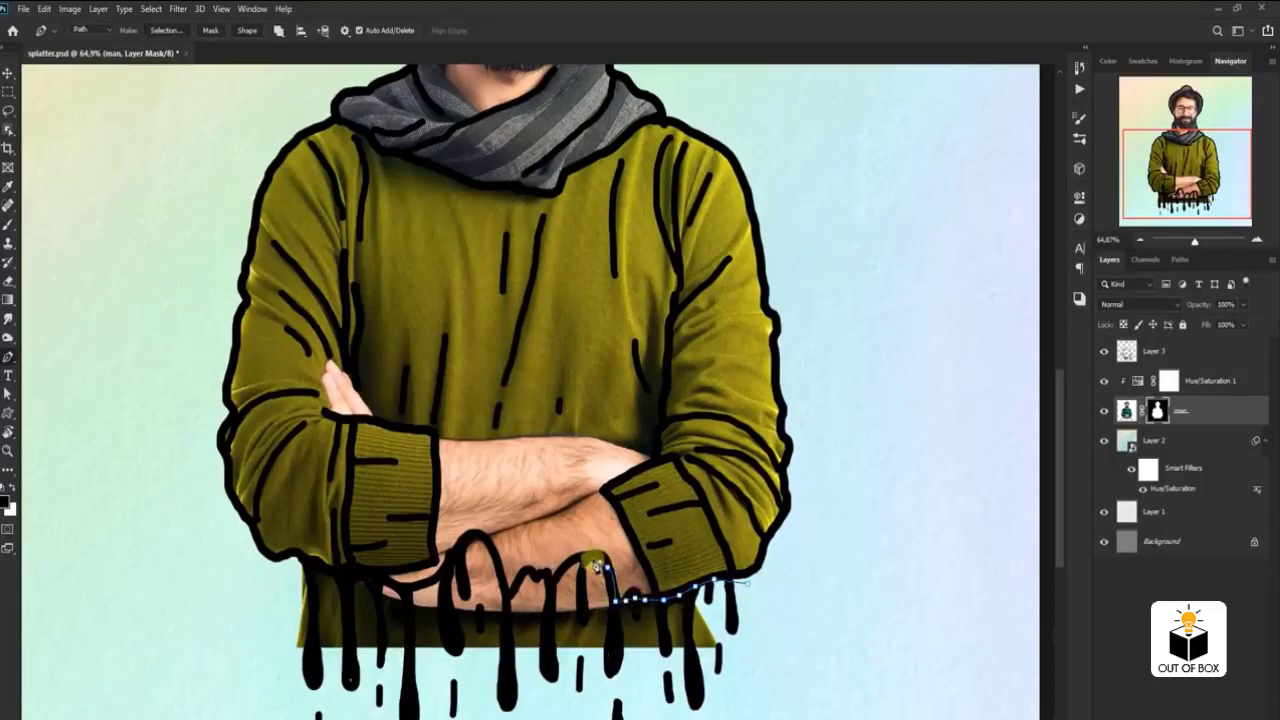
left_click(604, 557)
left_click(580, 560)
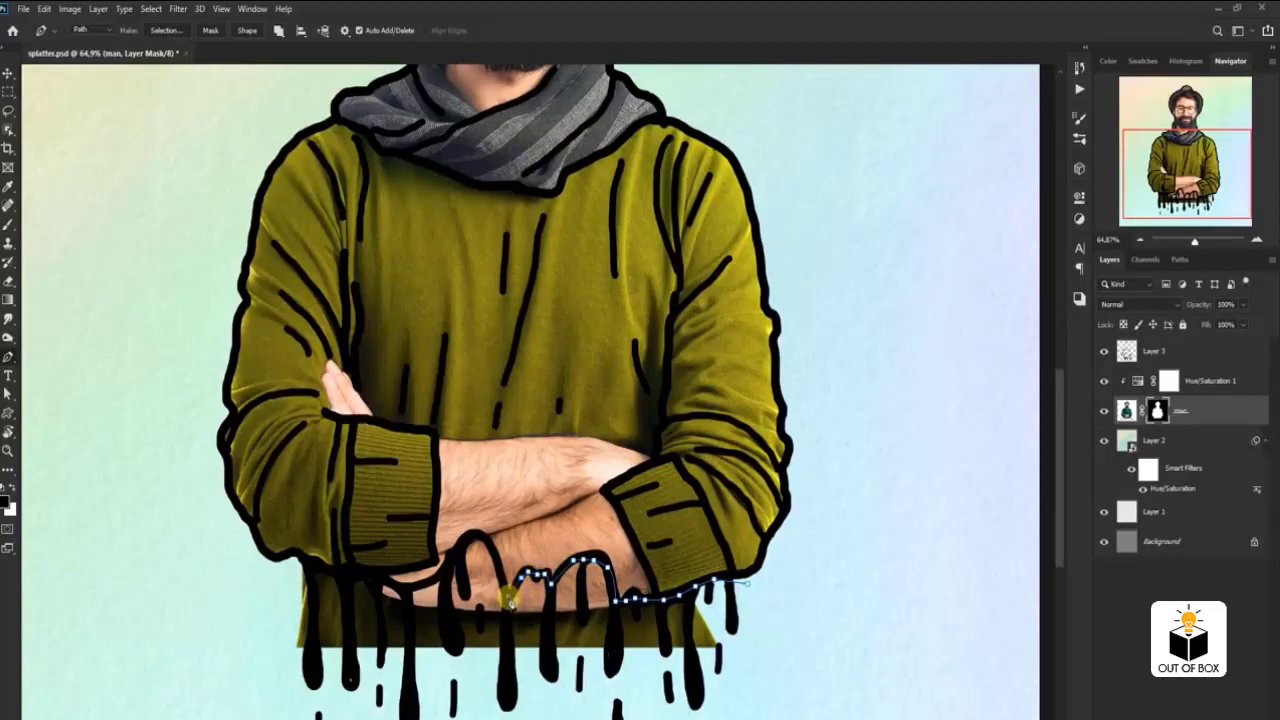
left_click(508, 596)
left_click(484, 543)
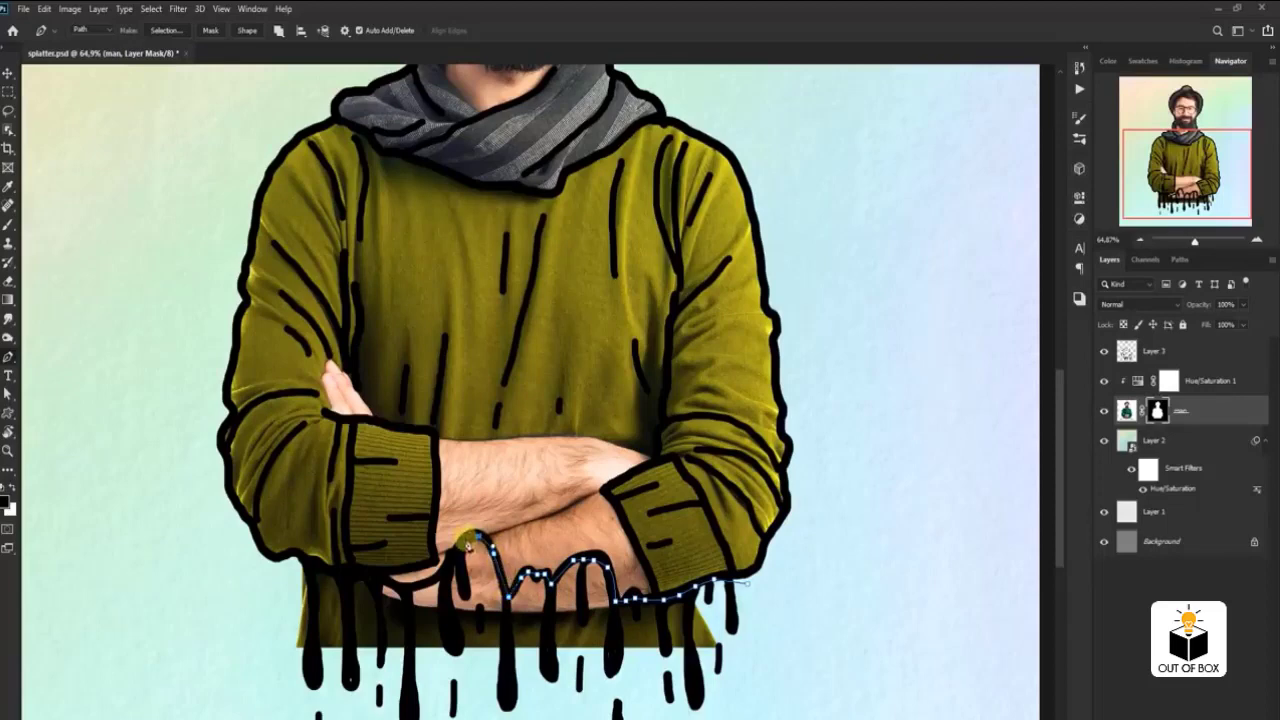
left_click(447, 566)
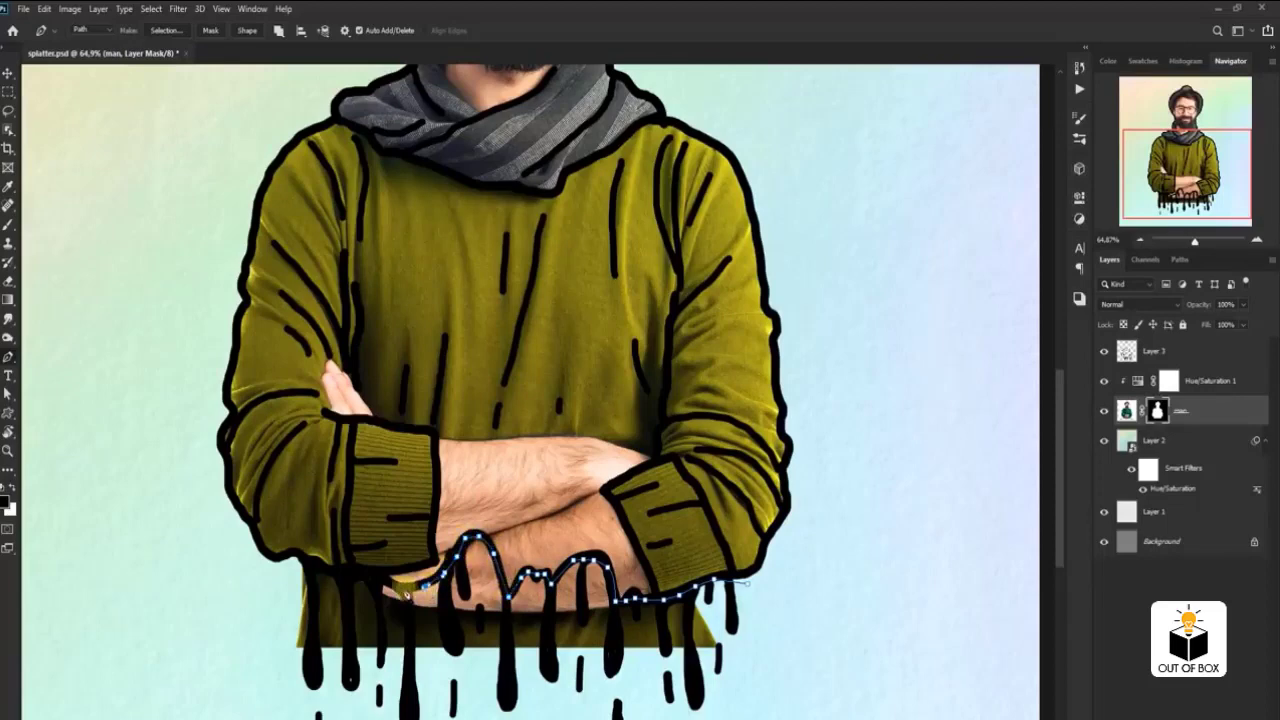
mouse_move(405, 591)
left_mouse_down()
mouse_move(322, 567)
mouse_move(289, 573)
left_mouse_up()
left_click_drag(250, 678, 258, 718)
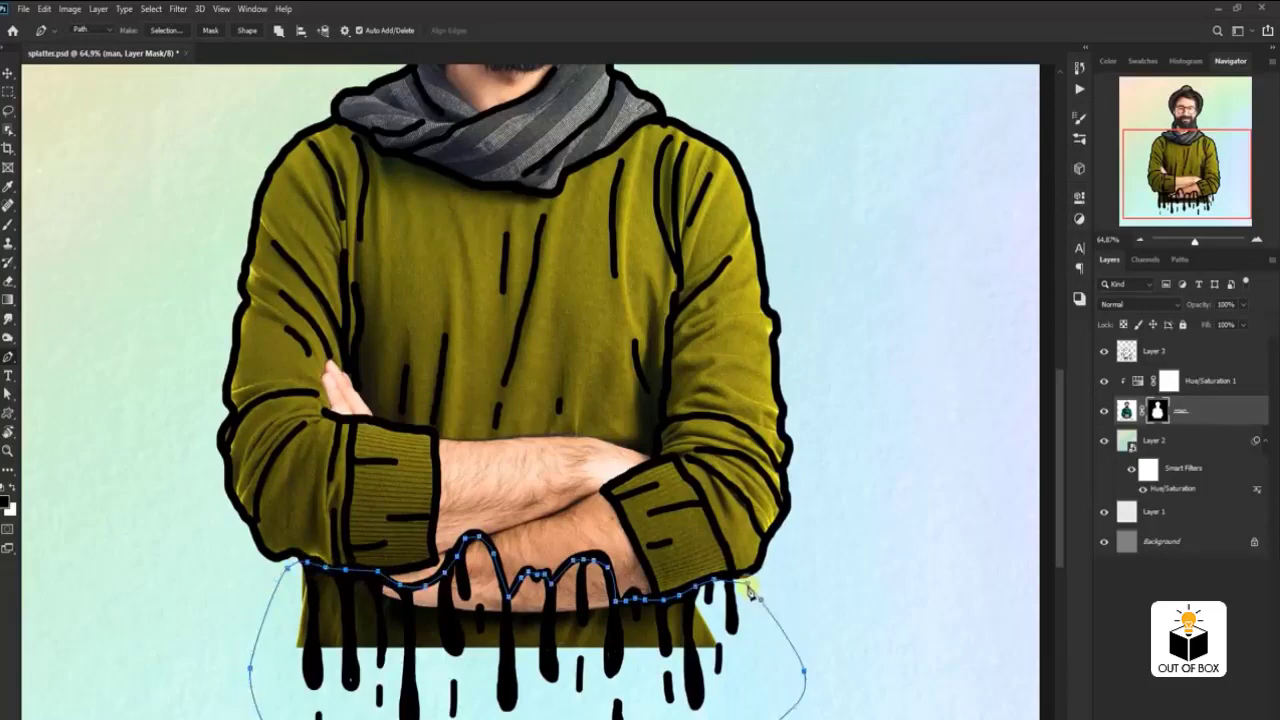
- Convert the finished pen path into a selection with Make Selection
right_click(643, 628)
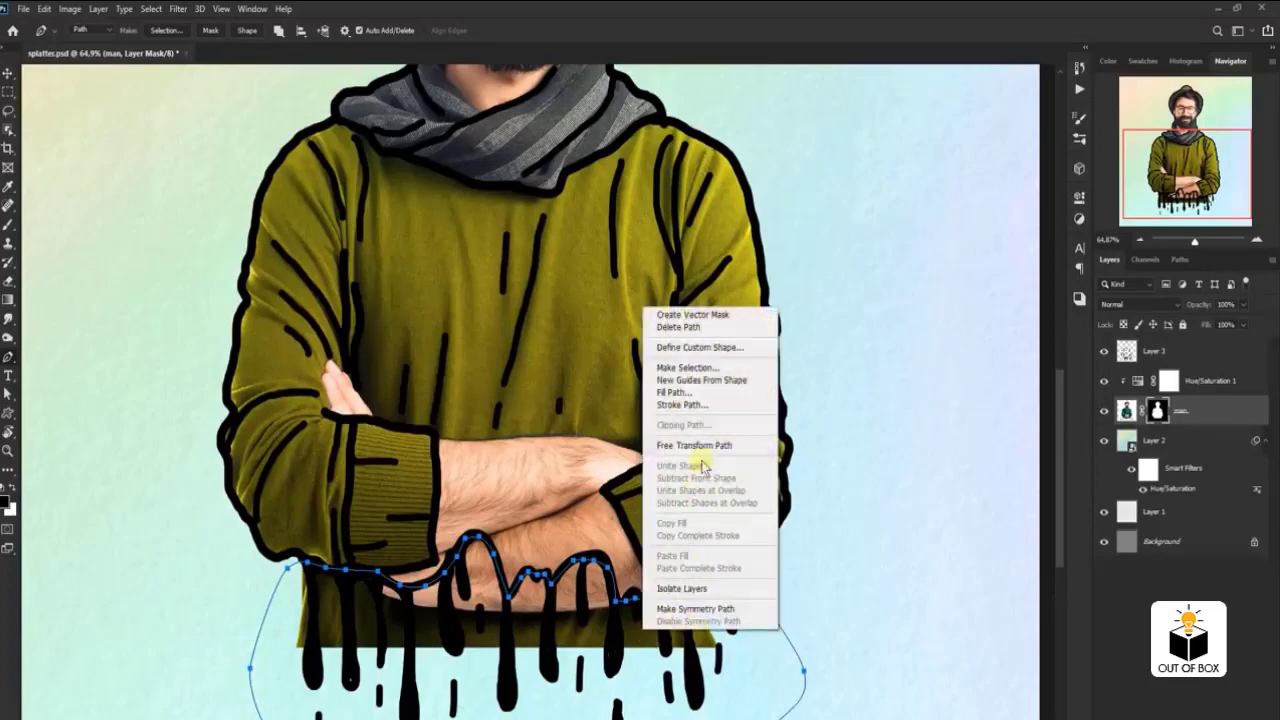
left_click(719, 368)
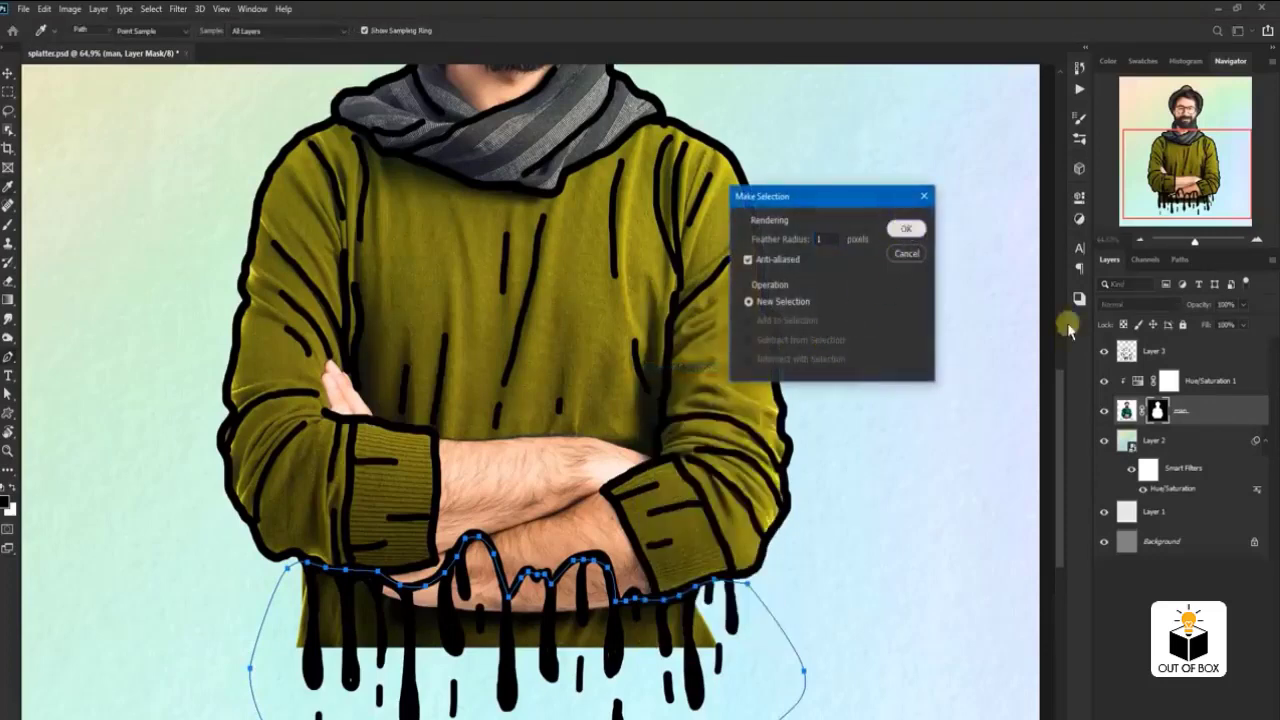
left_click(906, 226)
- With a 200 px brush, paint black on the mask to hide the sweater strip below the arms
right_click(8, 223)
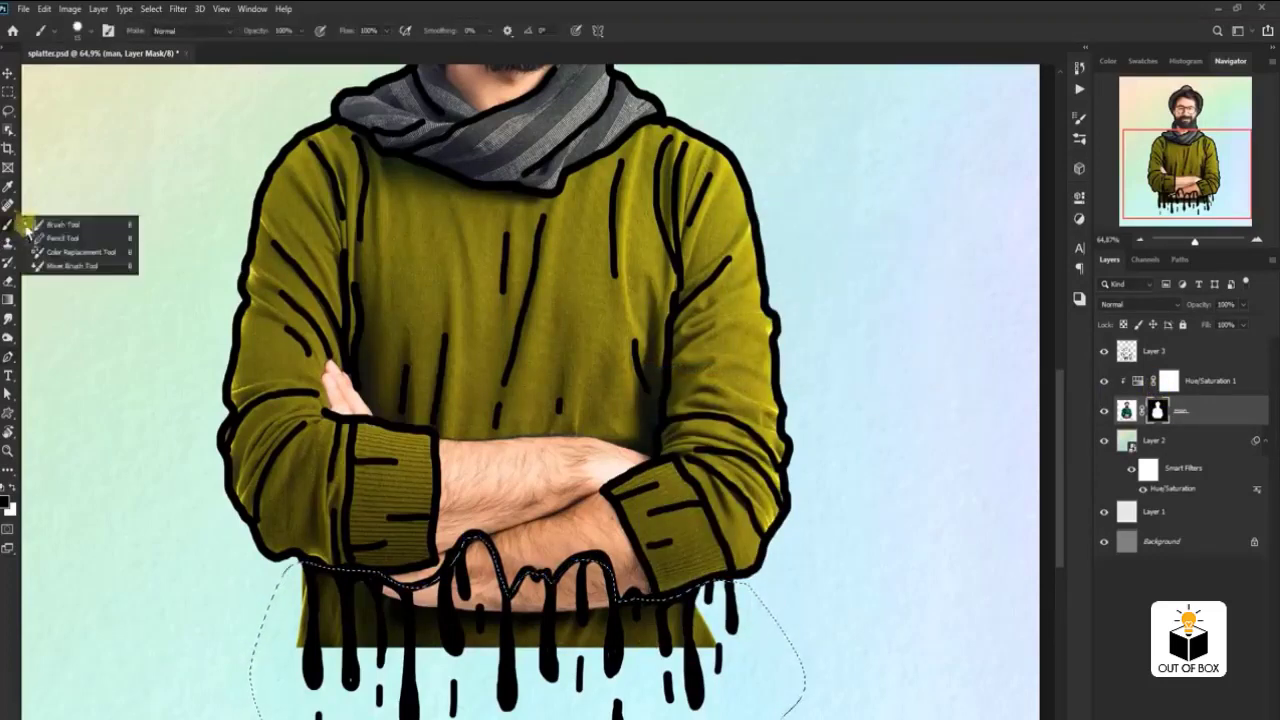
left_click(50, 219)
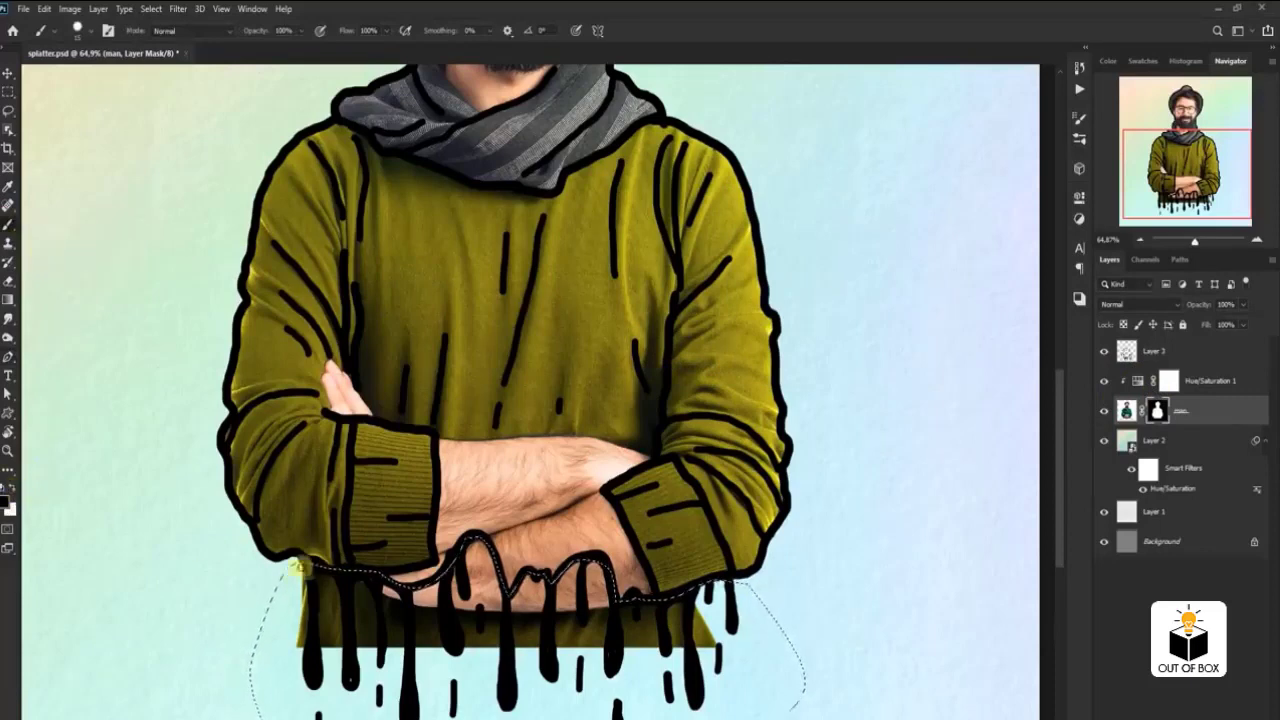
key("bracketright")
key("bracketright")
key("bracketright")
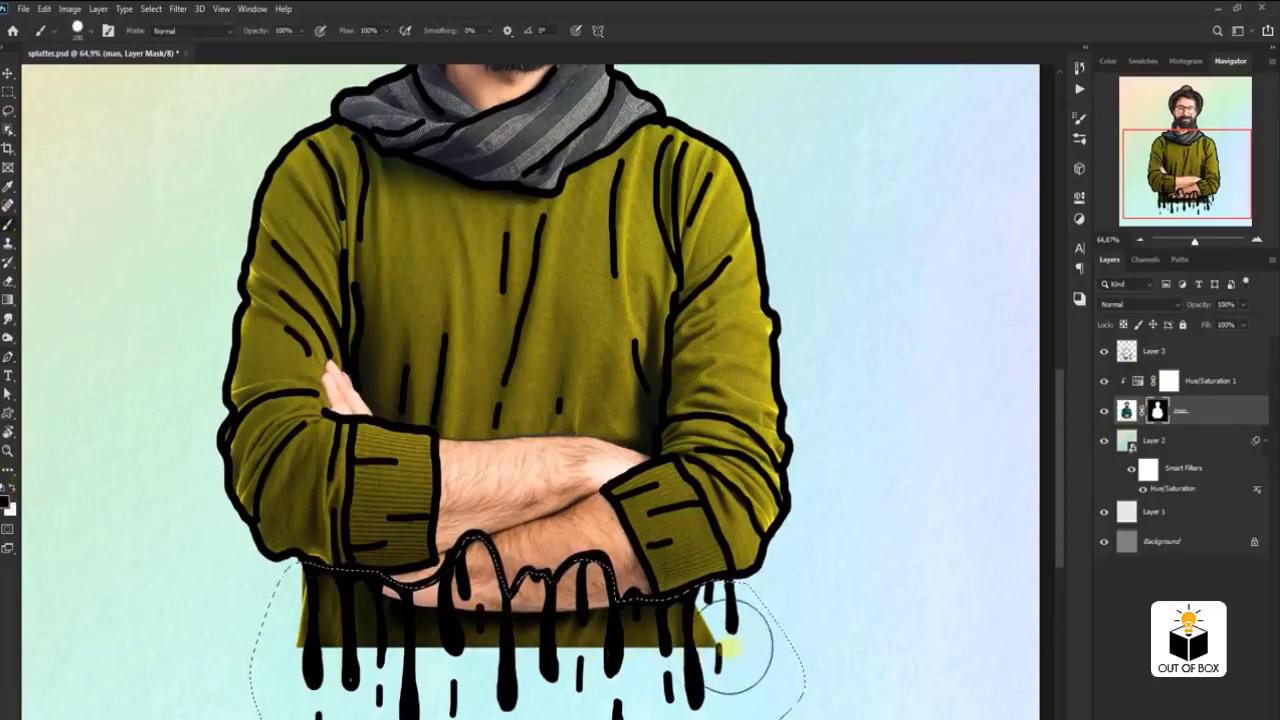
left_click_drag(737, 638, 285, 600)
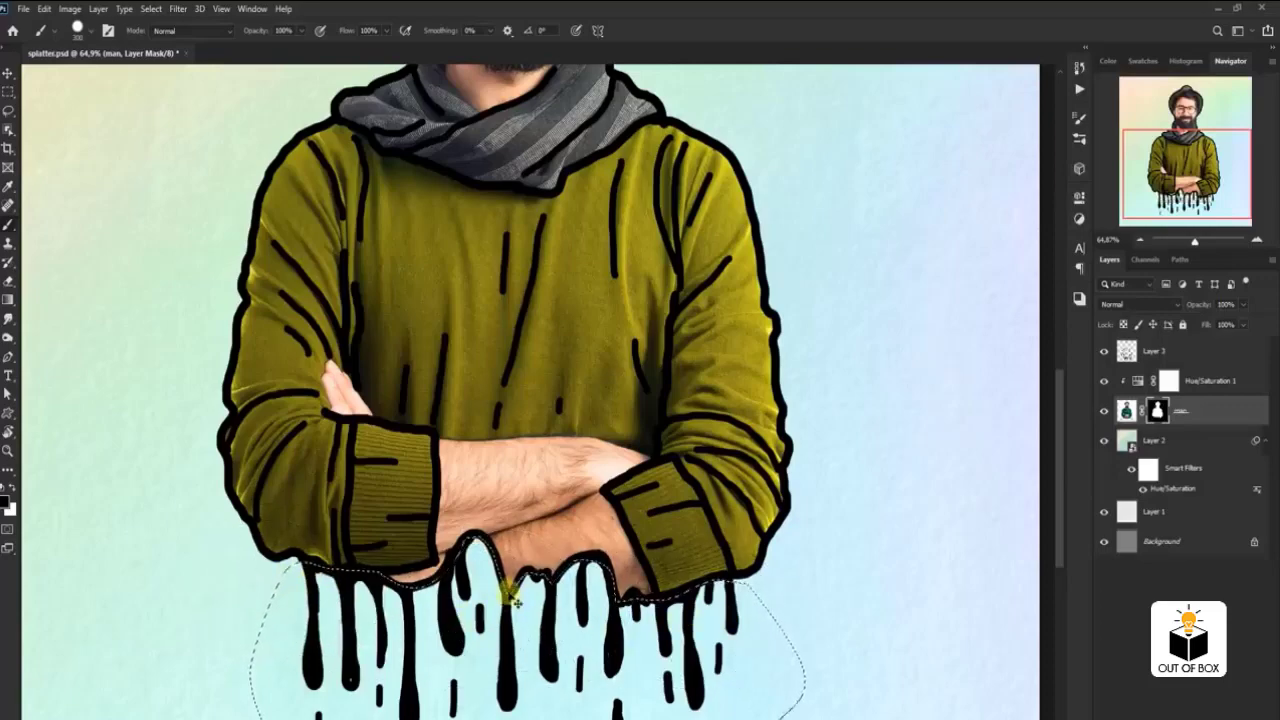
scroll(492, 508, "down", 1)
scroll(492, 508, "down", 3)
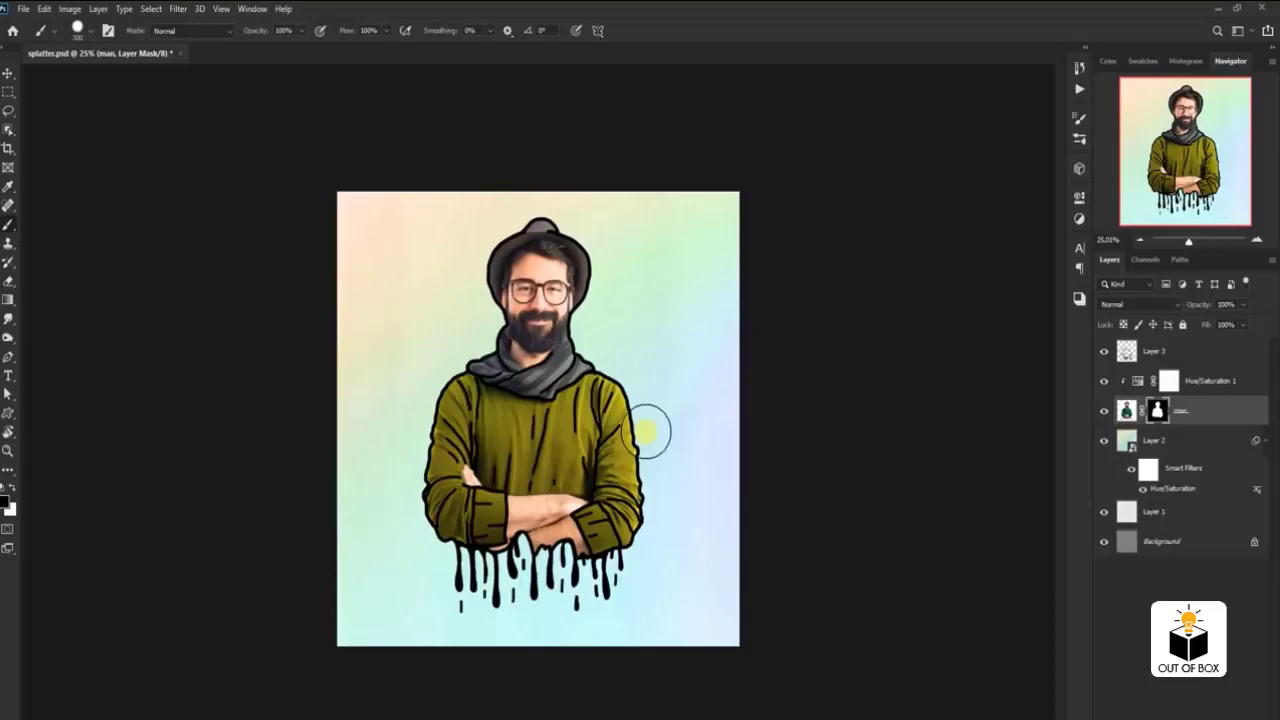
- Add a new empty layer above Layer 2
key("ctrl+plus")
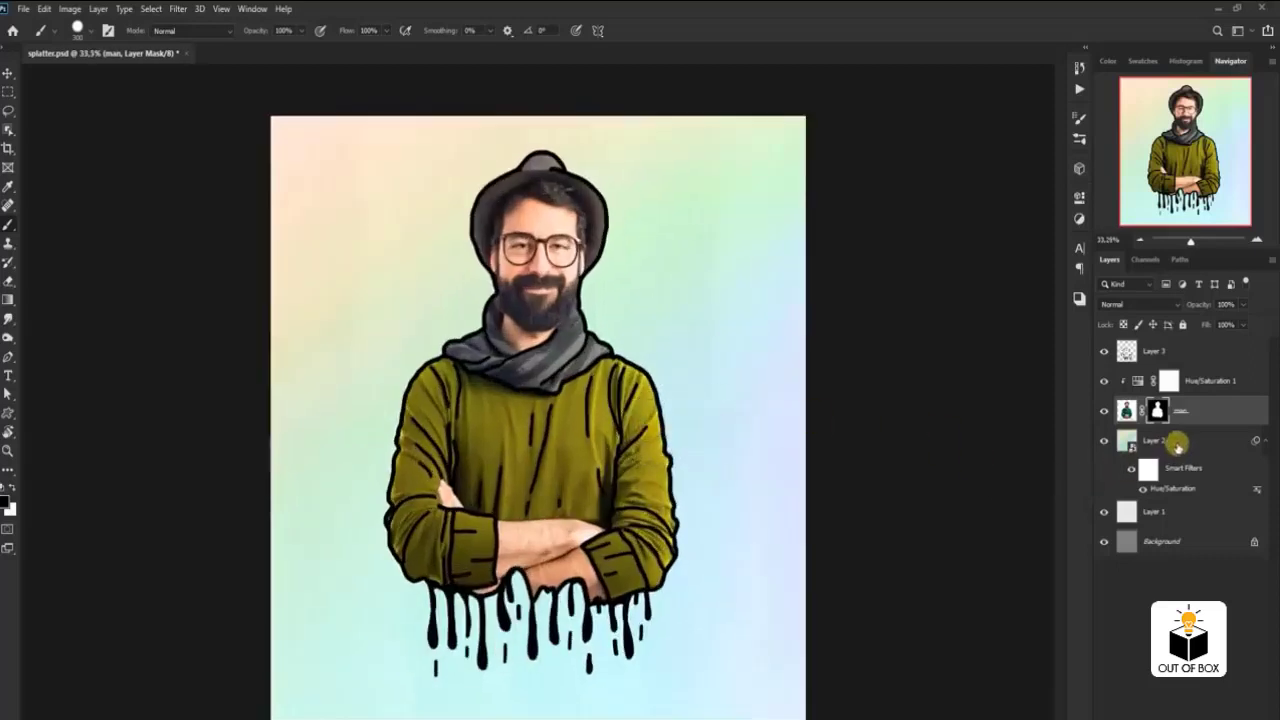
left_click(1177, 445)
key("ctrl+shift+alt+n")
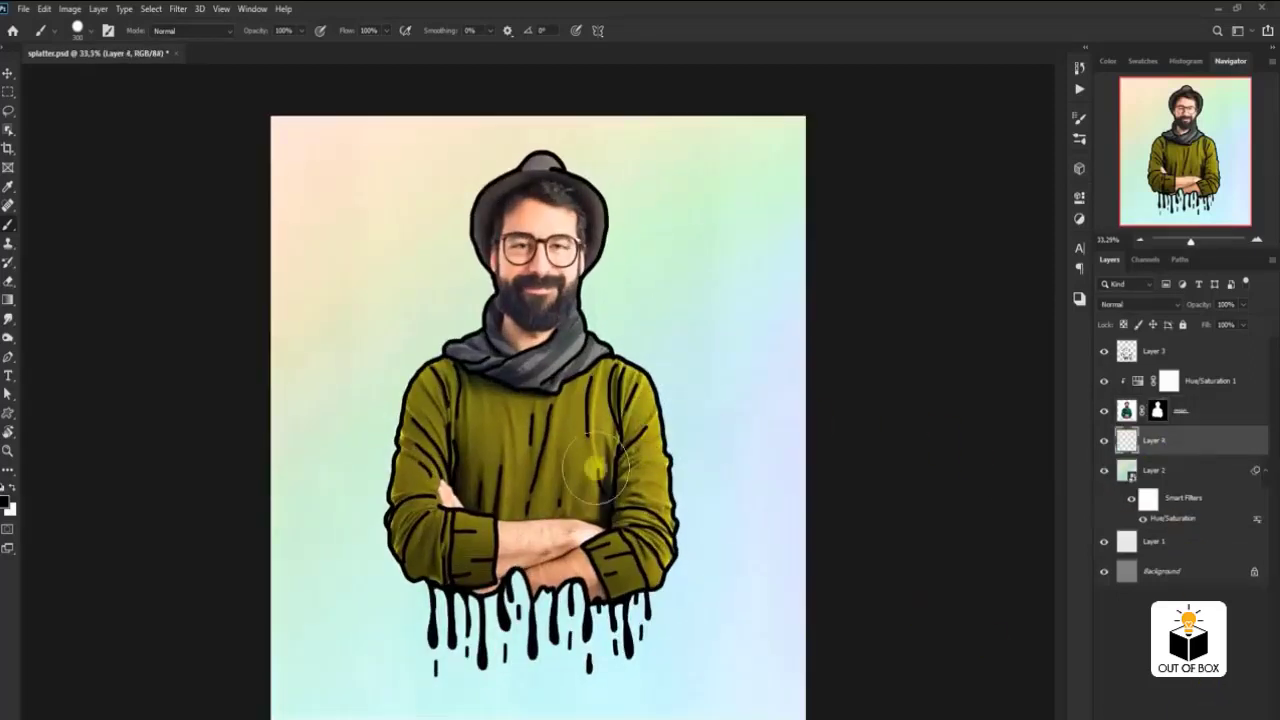
scroll(538, 400, "up", 1)
- Choose a splat brush from the splatter brushes set
right_click(414, 286)
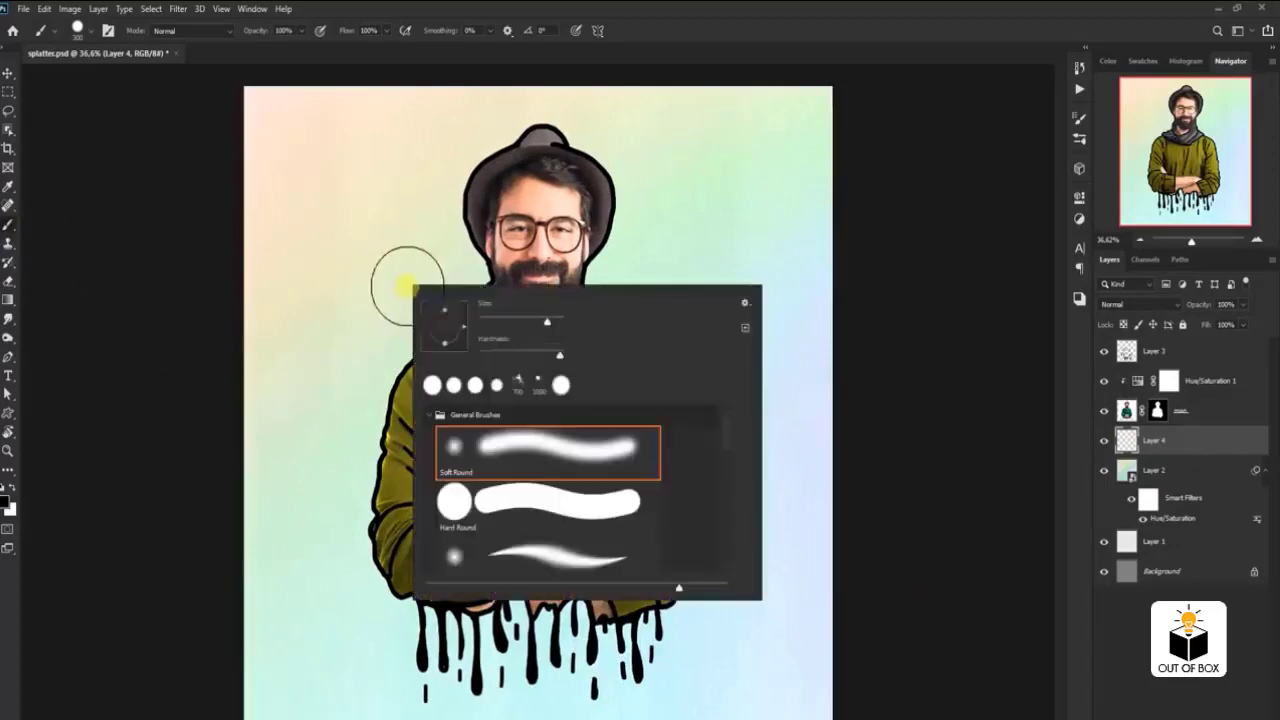
left_click(430, 414)
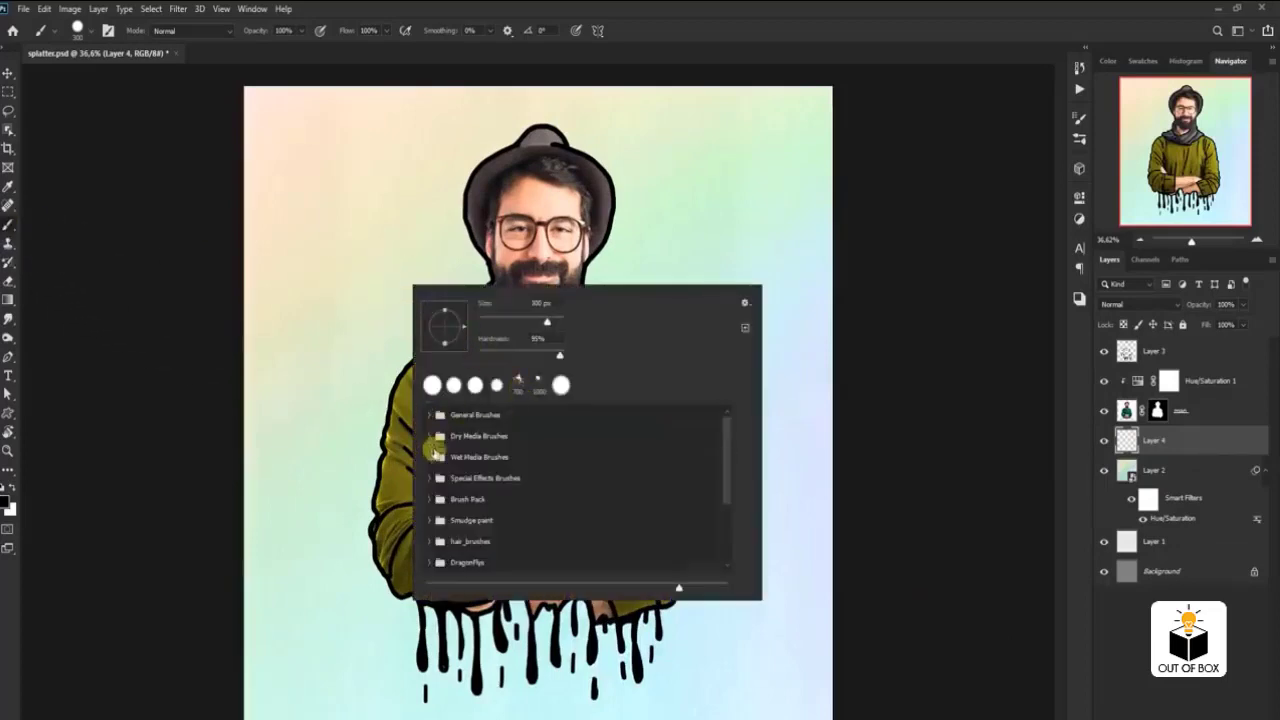
scroll(440, 455, "down", 2)
scroll(440, 470, "down", 3)
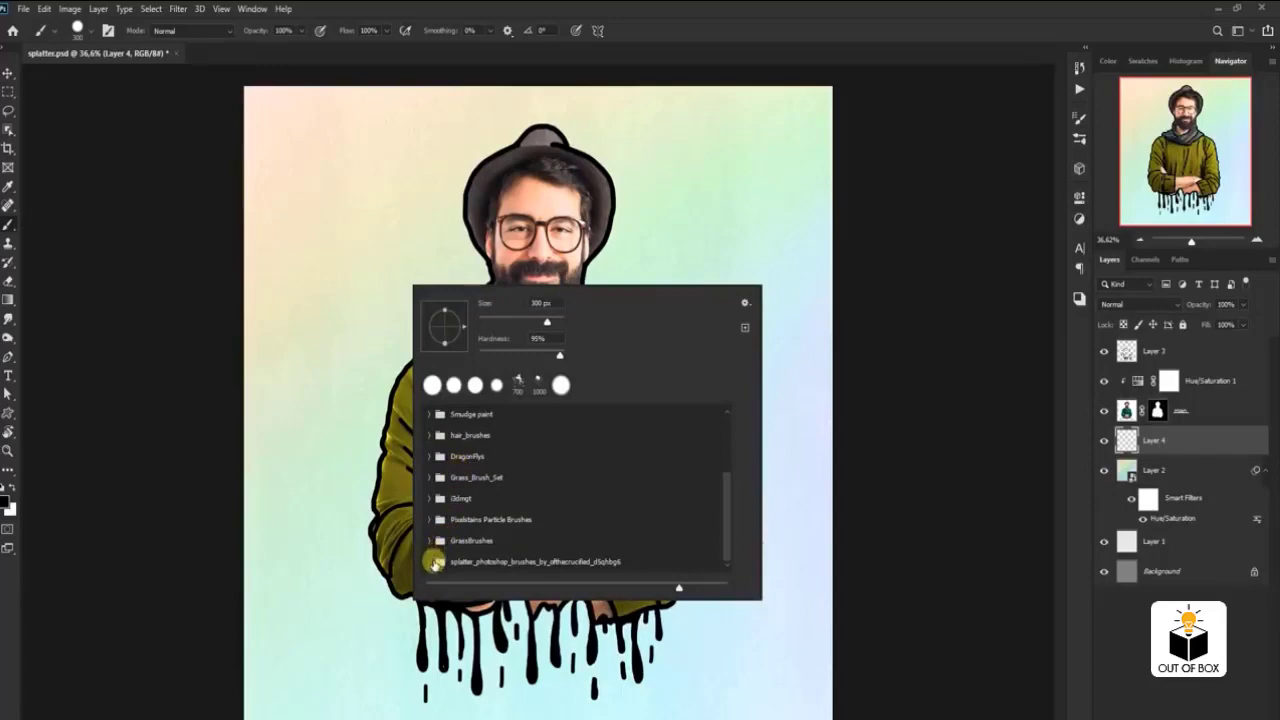
left_click(437, 561)
scroll(500, 520, "down", 5)
scroll(508, 490, "down", 2)
scroll(508, 486, "down", 2)
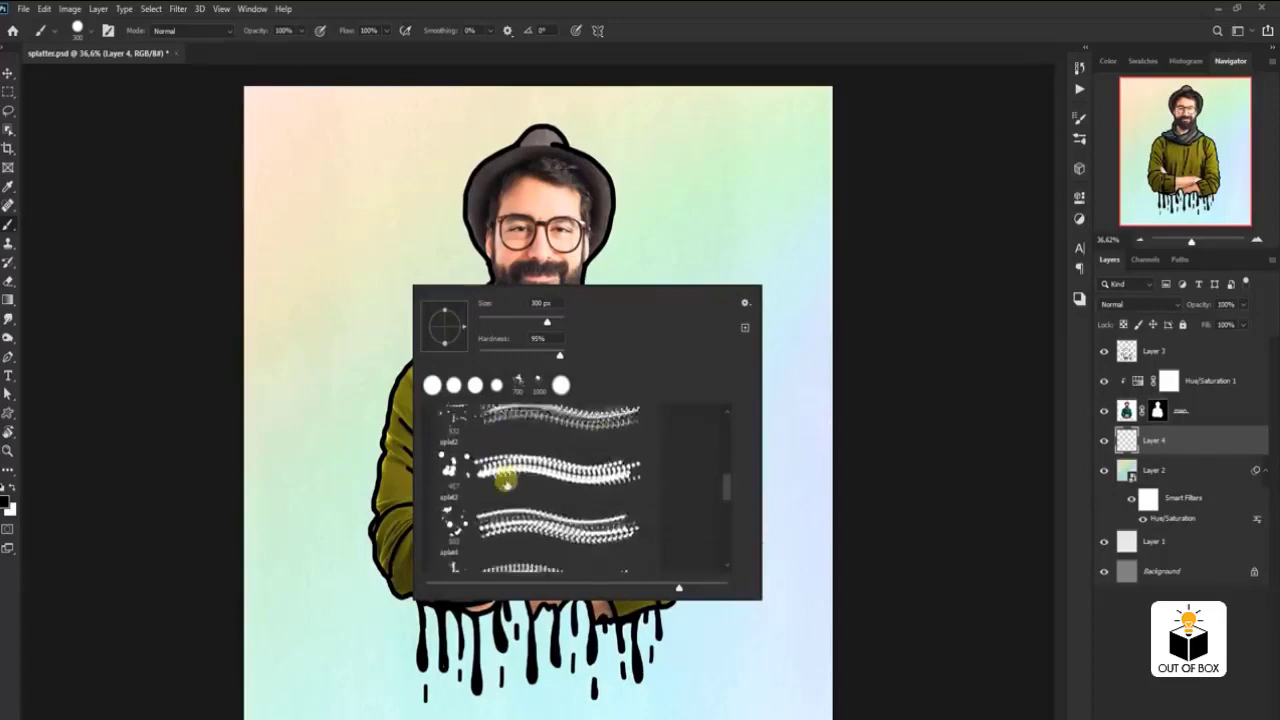
scroll(500, 472, "down", 2)
scroll(508, 472, "down", 1)
scroll(503, 472, "down", 2)
scroll(503, 472, "down", 1)
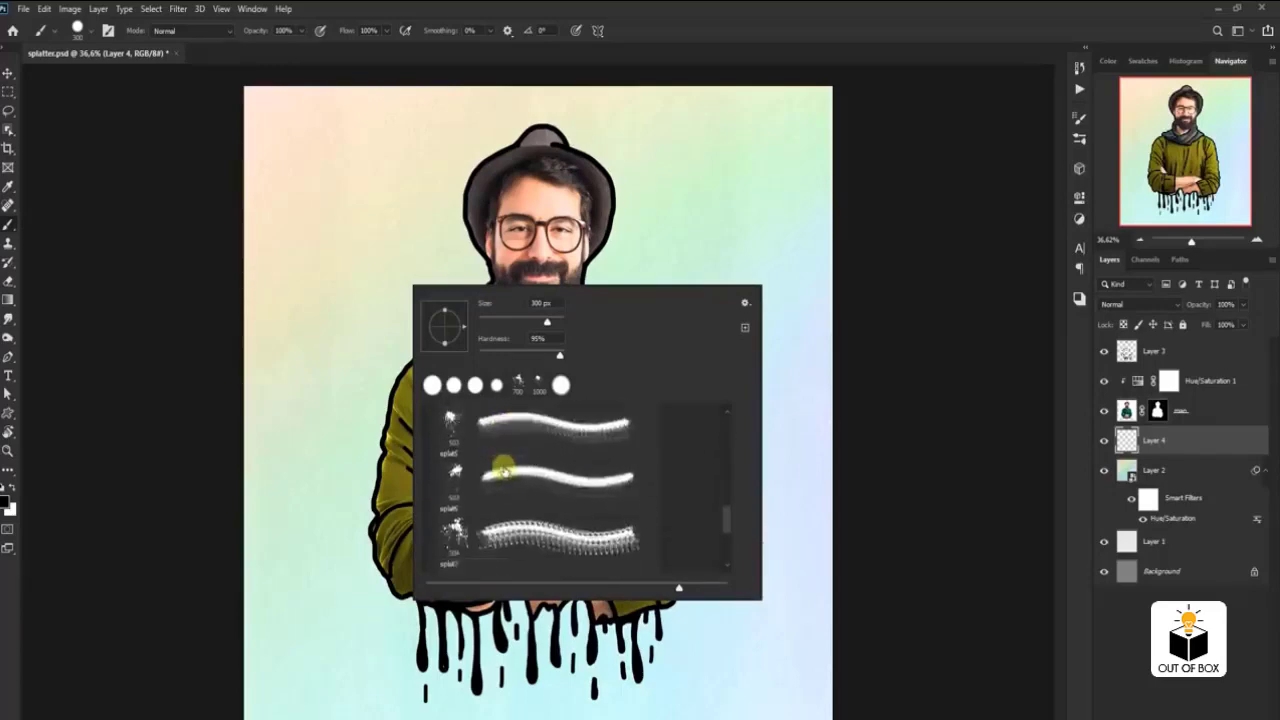
scroll(504, 470, "down", 1)
scroll(505, 467, "down", 1)
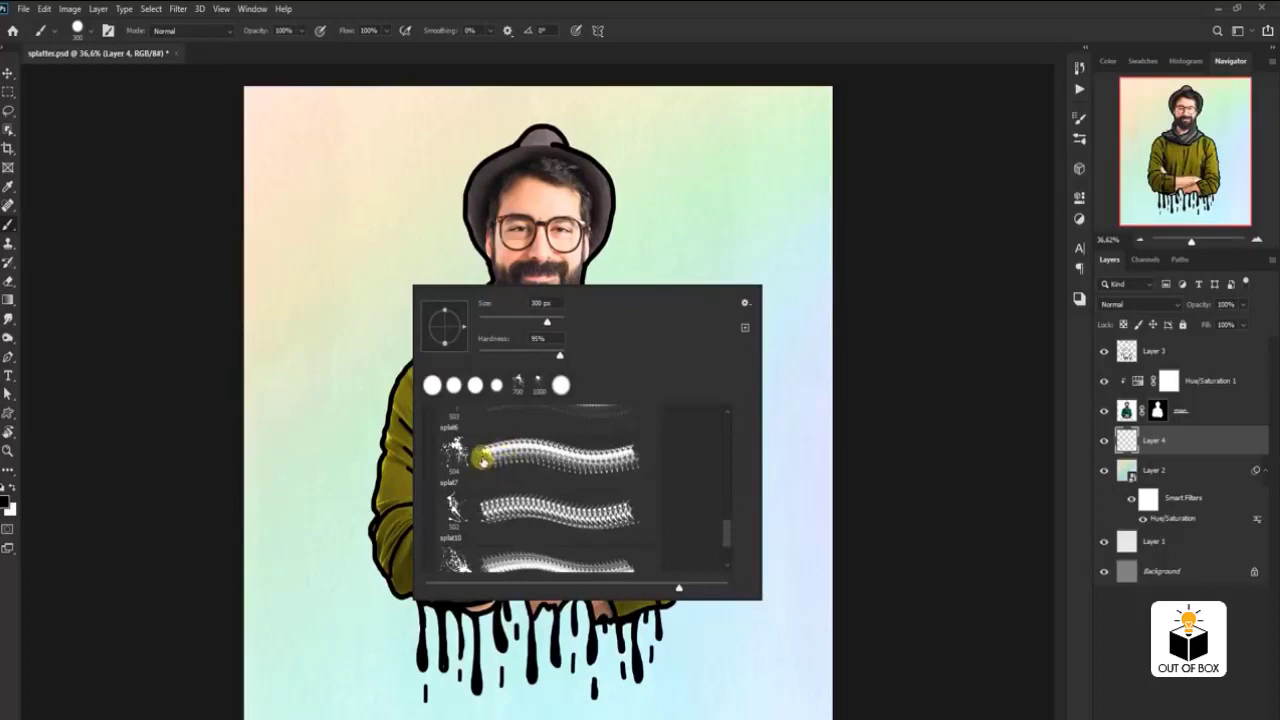
left_click(483, 452)
left_click(640, 32)
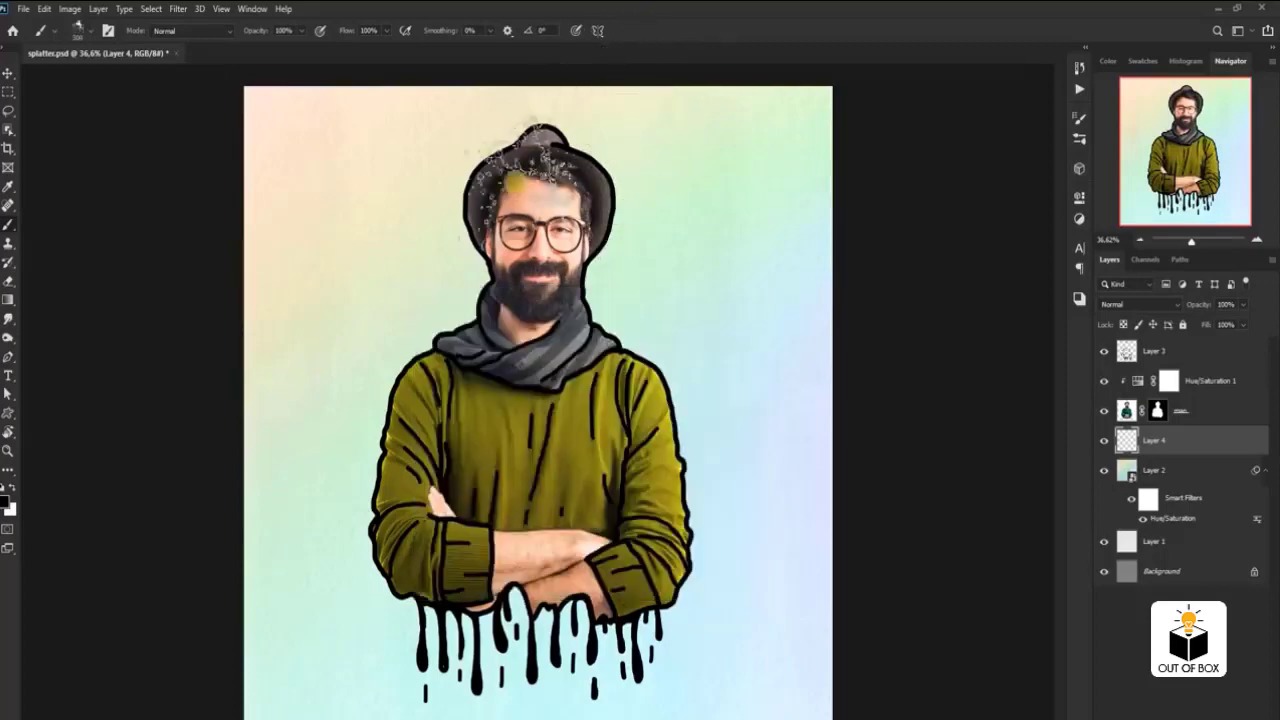
- Stamp splatters near the head and scarf, then spray olive sweater-coloured splatter by the neck
left_click(470, 362)
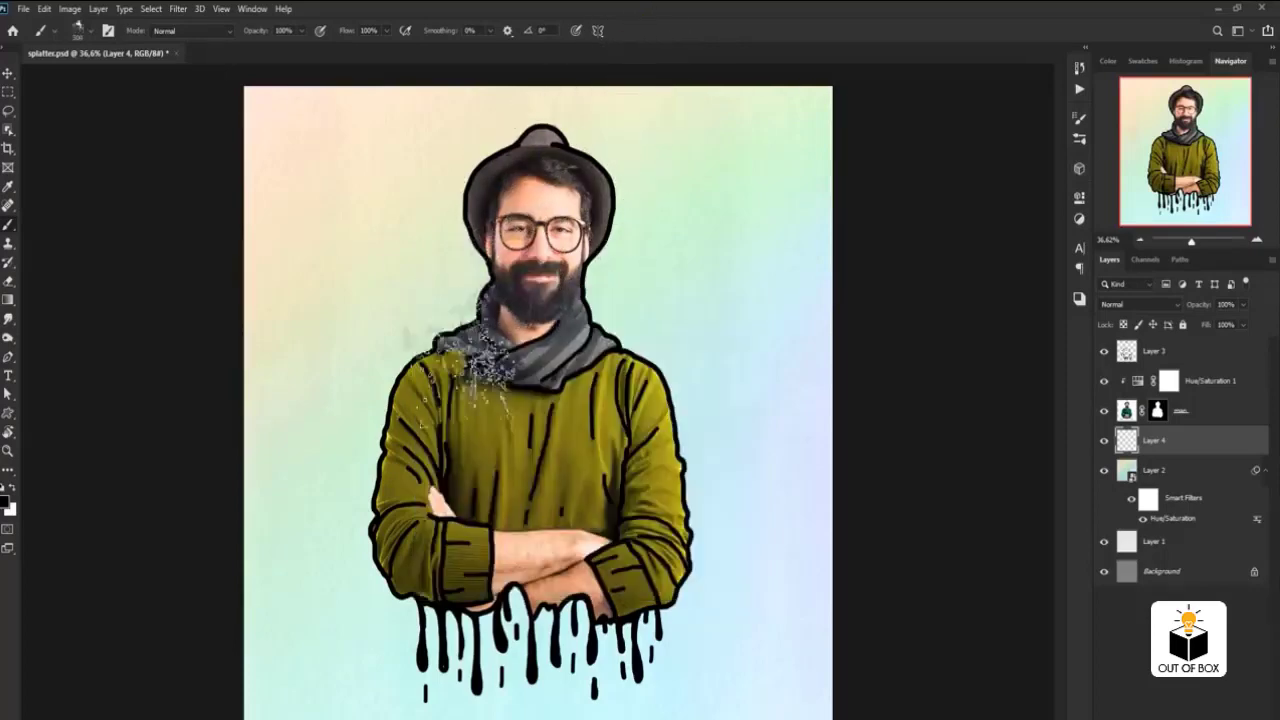
left_click(486, 400, "alt")
left_click(455, 340)
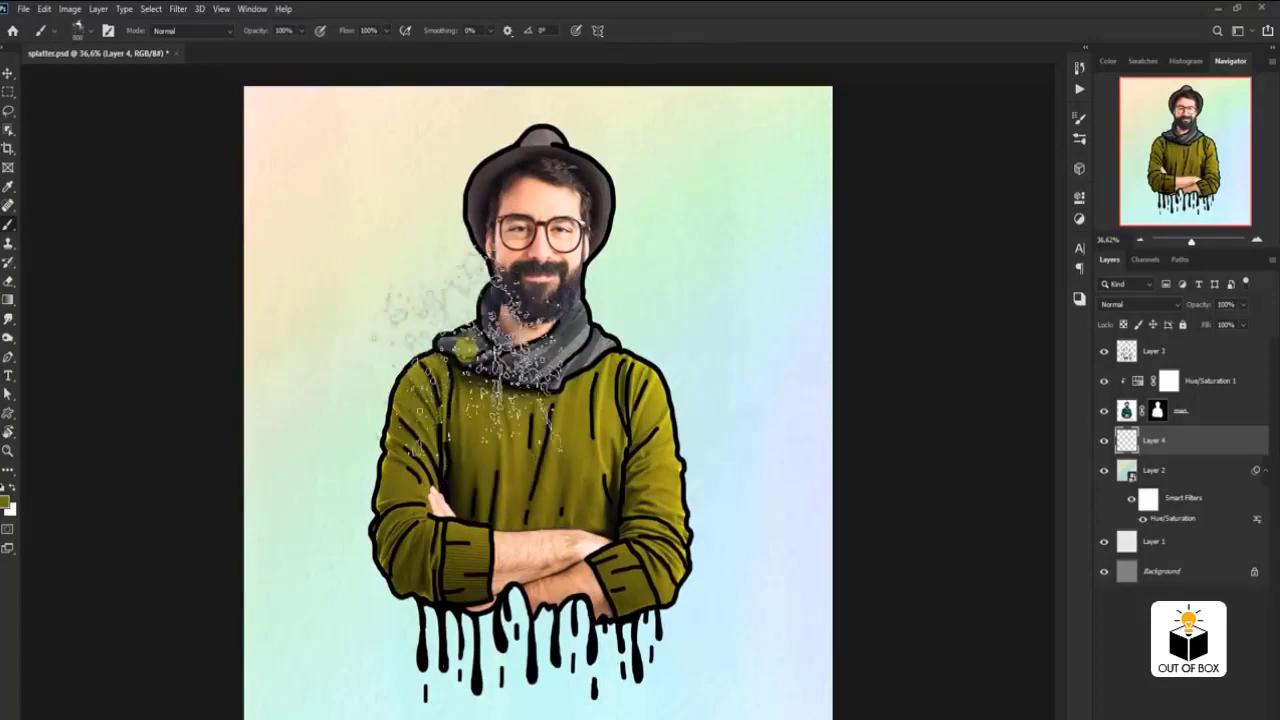
left_click_drag(455, 345, 463, 400)
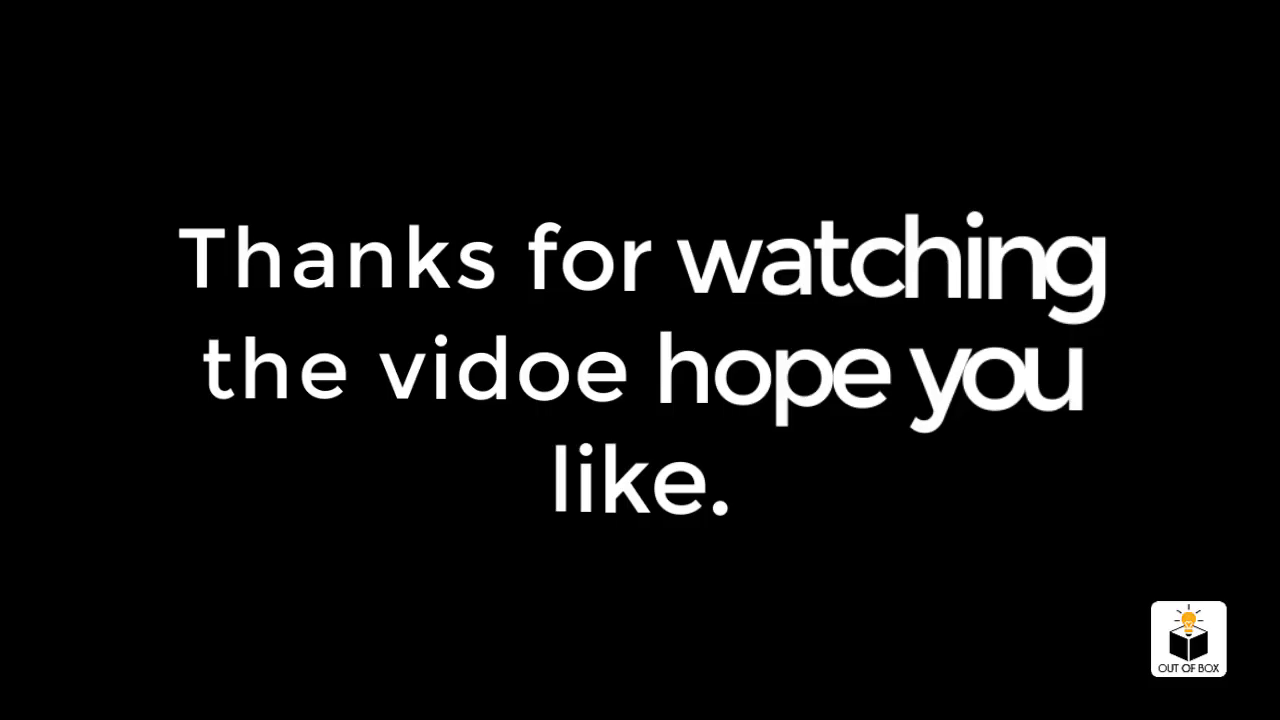